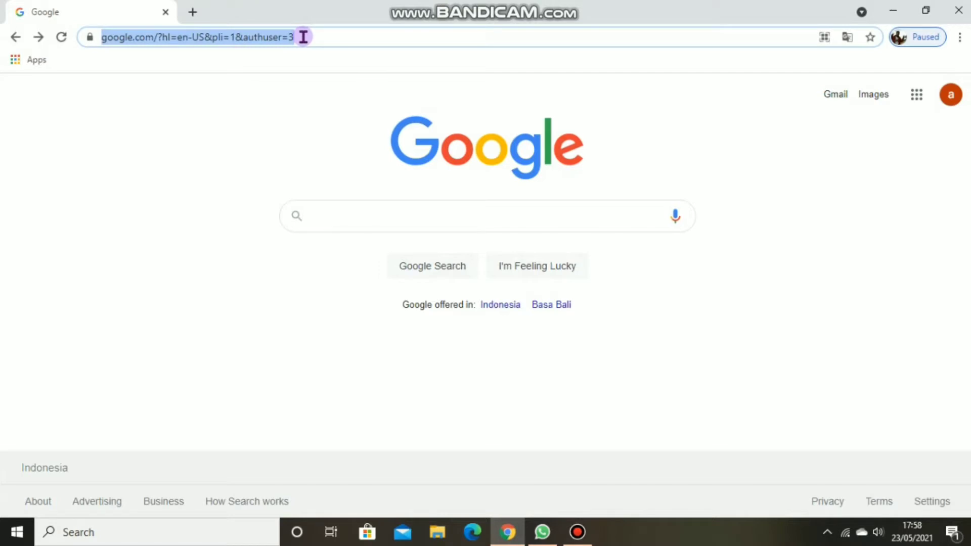
Step: Open educandy.com and look through the home page's overview and game types
{"action": "type", "text": "ed"}
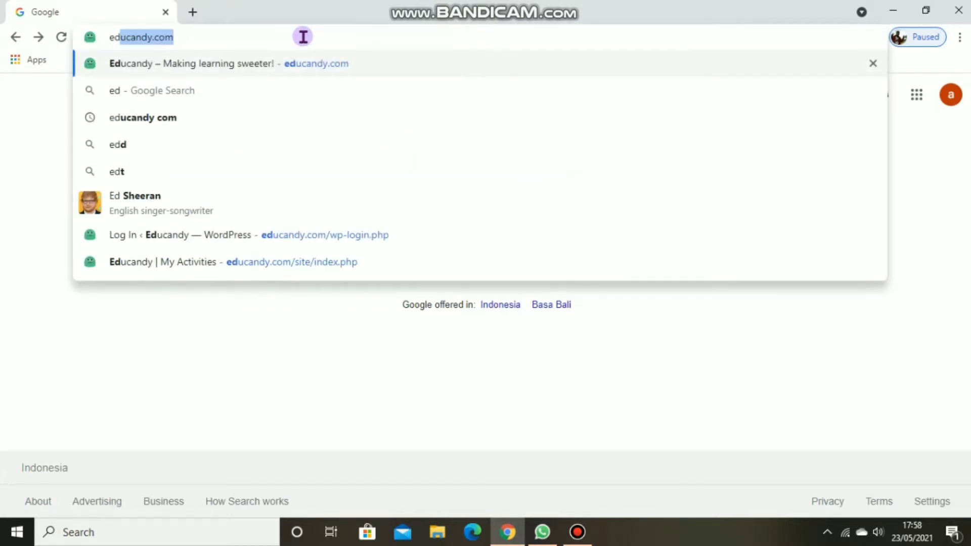
{"action": "key", "text": "Return"}
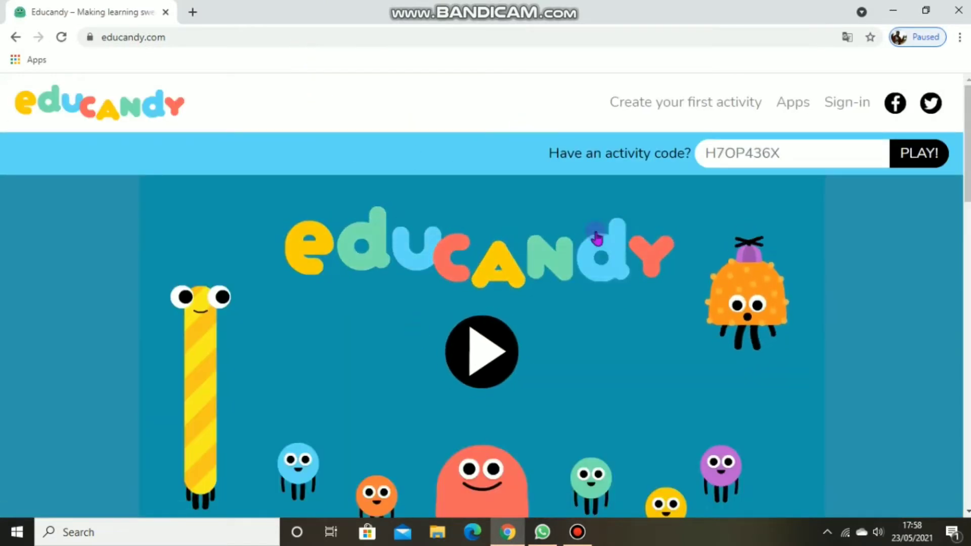
{"action": "scroll", "coordinate": [486, 304], "scroll_direction": "down", "scroll_amount": 1}
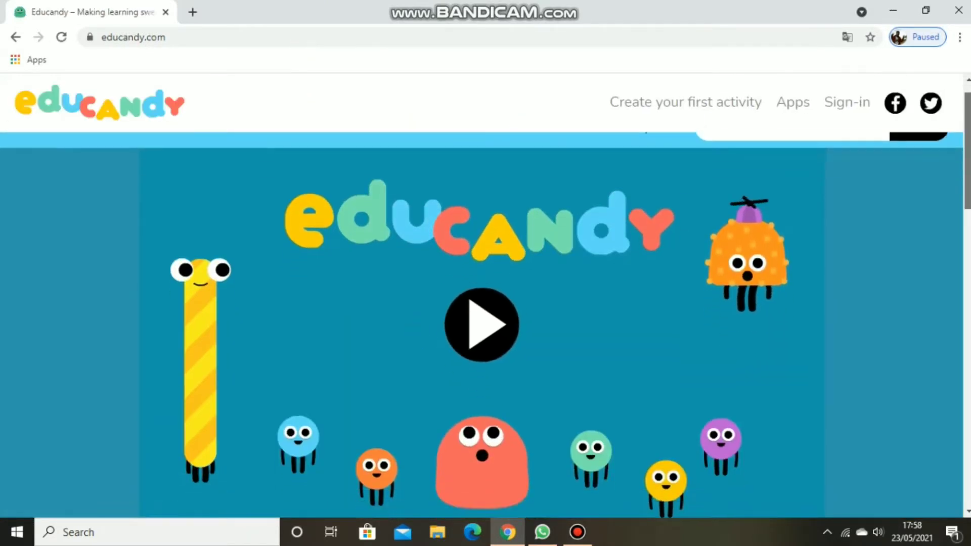
{"action": "scroll", "coordinate": [486, 304], "scroll_direction": "down", "scroll_amount": 10}
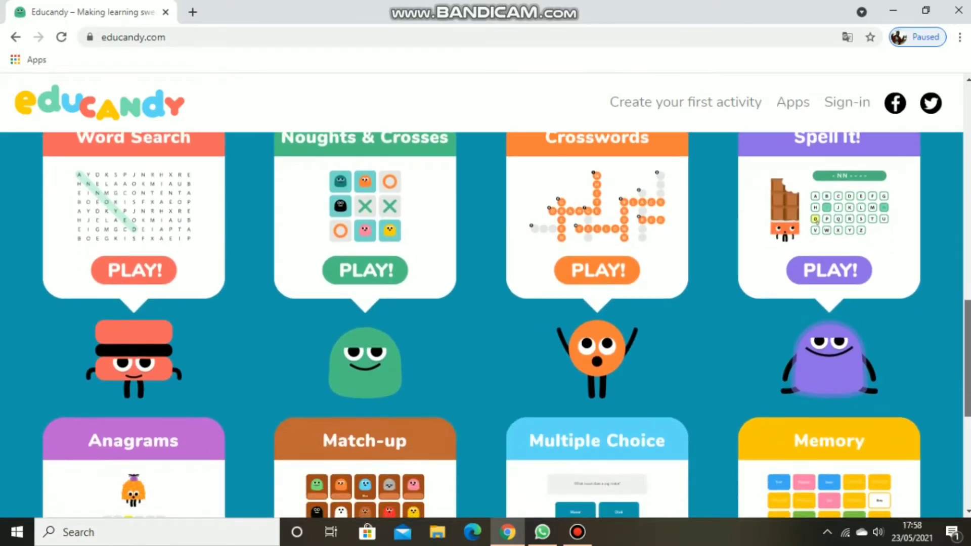
{"action": "scroll", "coordinate": [485, 323], "scroll_direction": "down", "scroll_amount": 1}
{"action": "scroll", "coordinate": [486, 324], "scroll_direction": "up", "scroll_amount": 10}
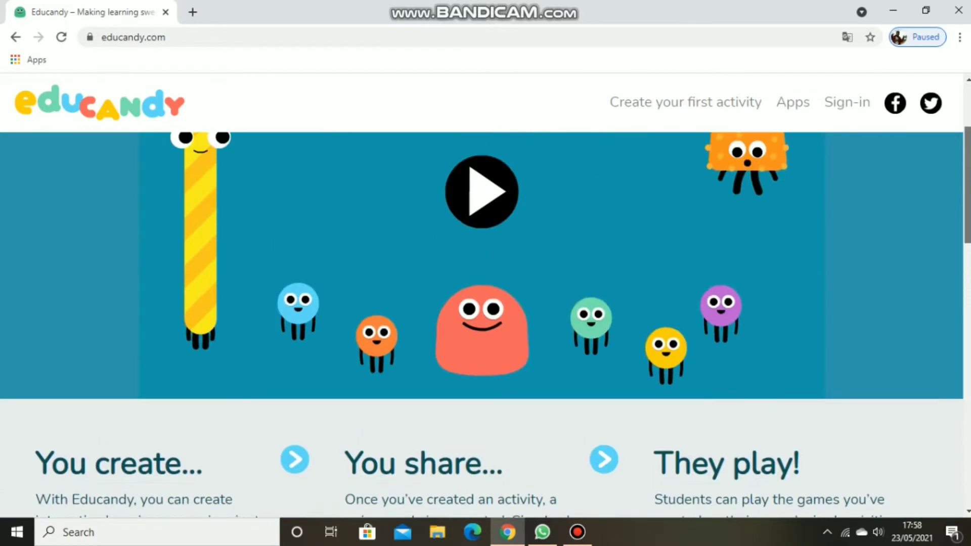
{"action": "scroll", "coordinate": [486, 303], "scroll_direction": "up", "scroll_amount": 3}
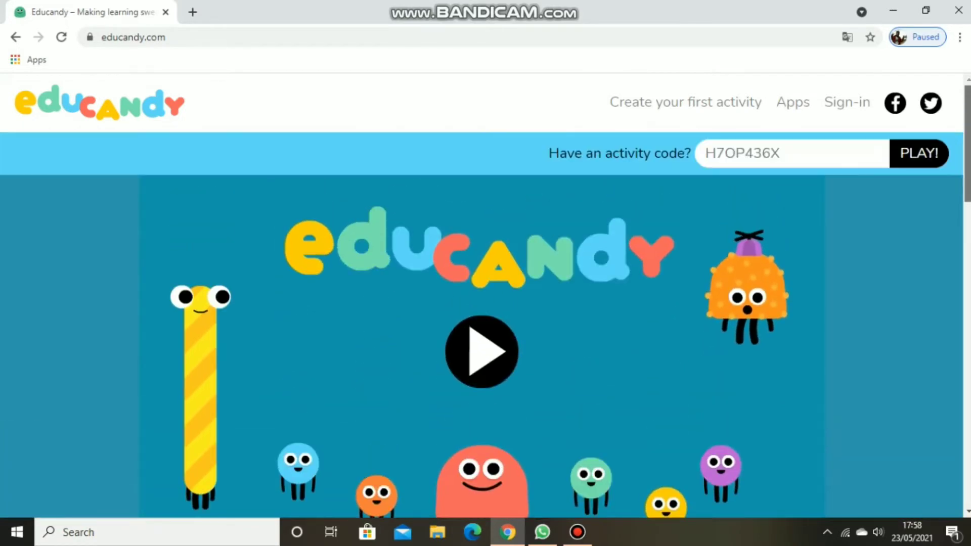
Step: Register a new Educandy account with the username Group 9 and the account's e-mail address
{"action": "left_click", "coordinate": [844, 111]}
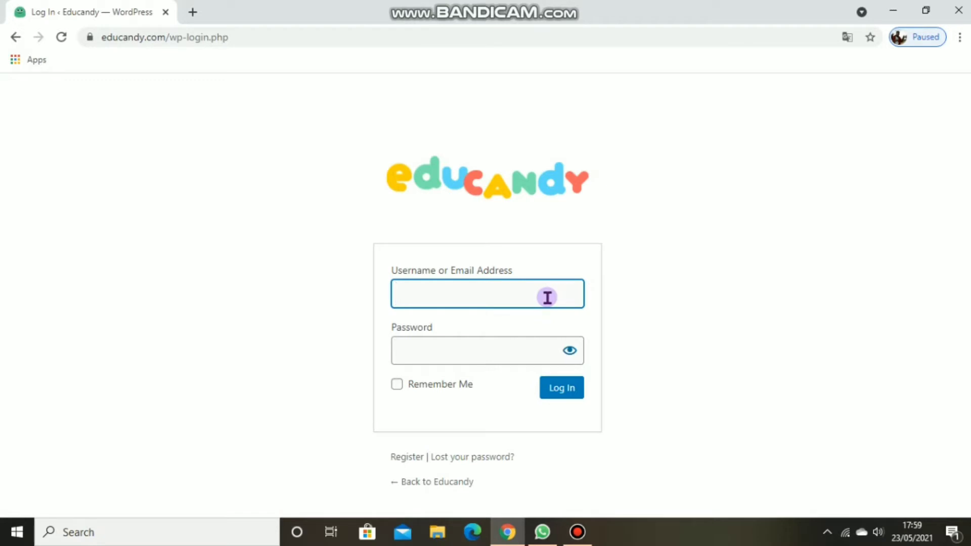
{"action": "left_click", "coordinate": [418, 464]}
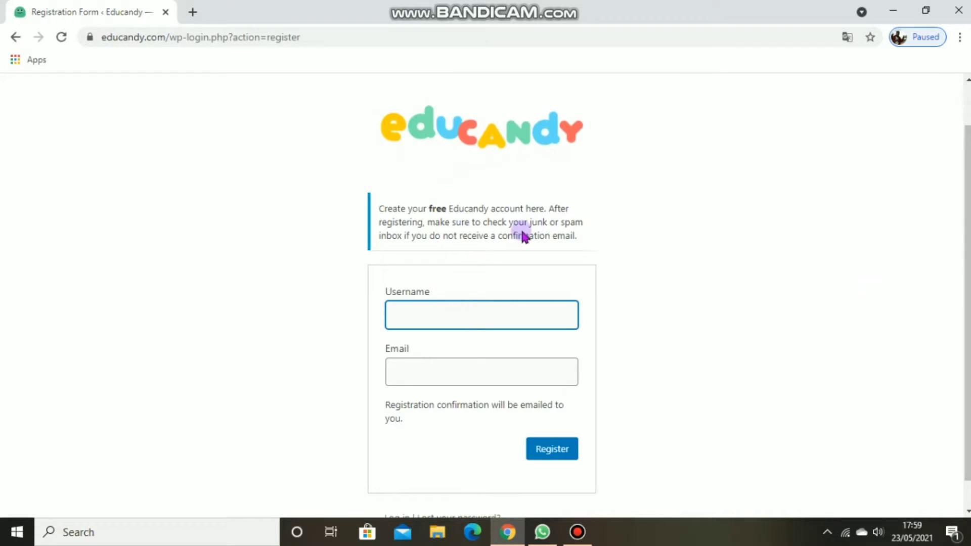
{"action": "type", "text": "p 9"}
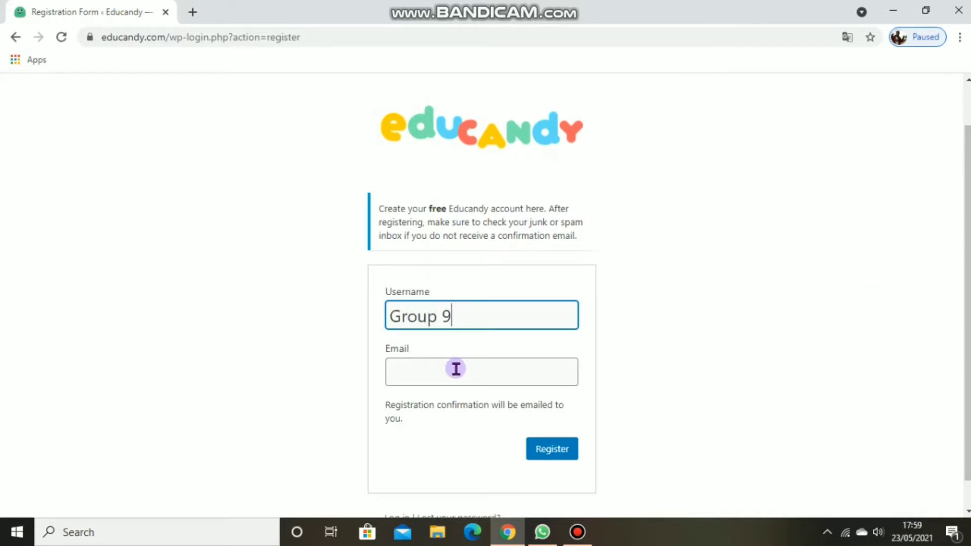
{"action": "left_click", "coordinate": [455, 369]}
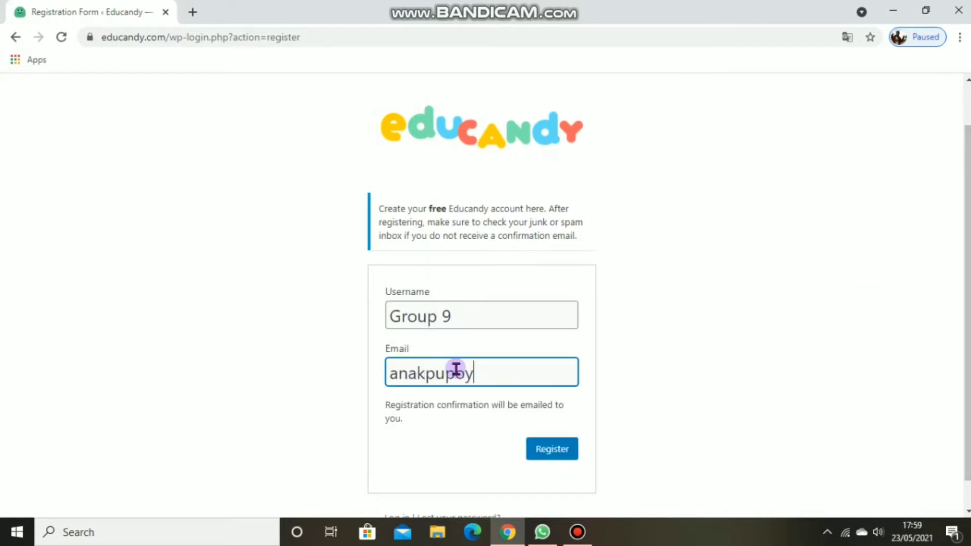
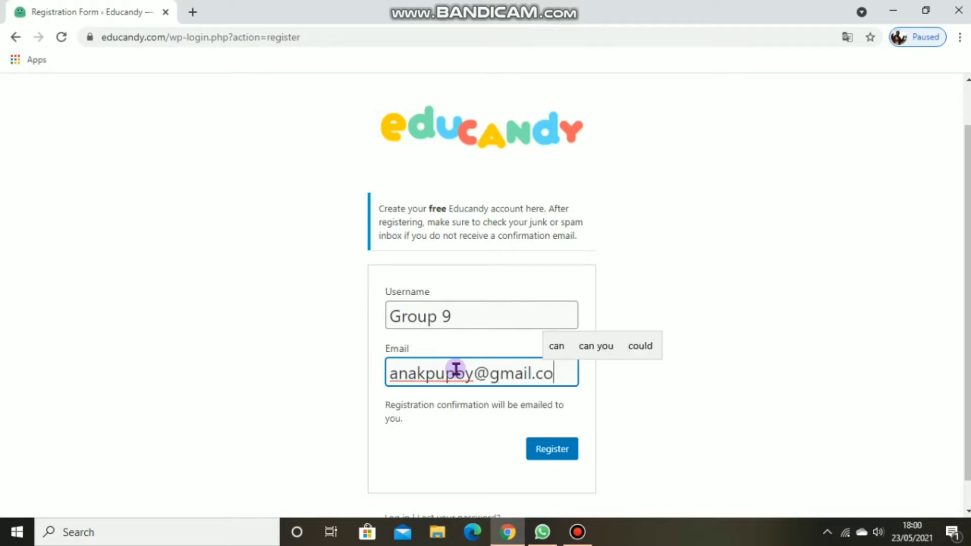
{"action": "left_click", "coordinate": [541, 454]}
{"action": "left_click", "coordinate": [510, 346]}
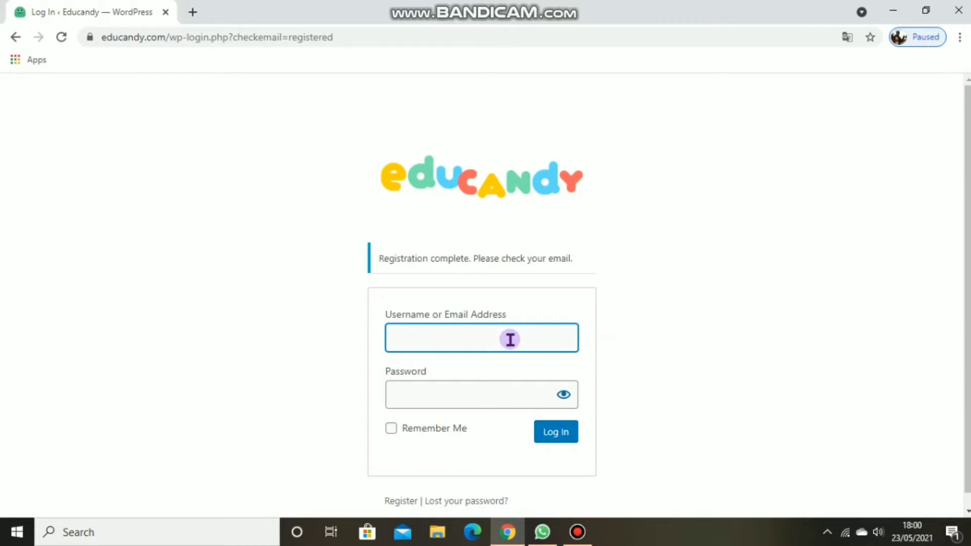
{"action": "left_click", "coordinate": [661, 379]}
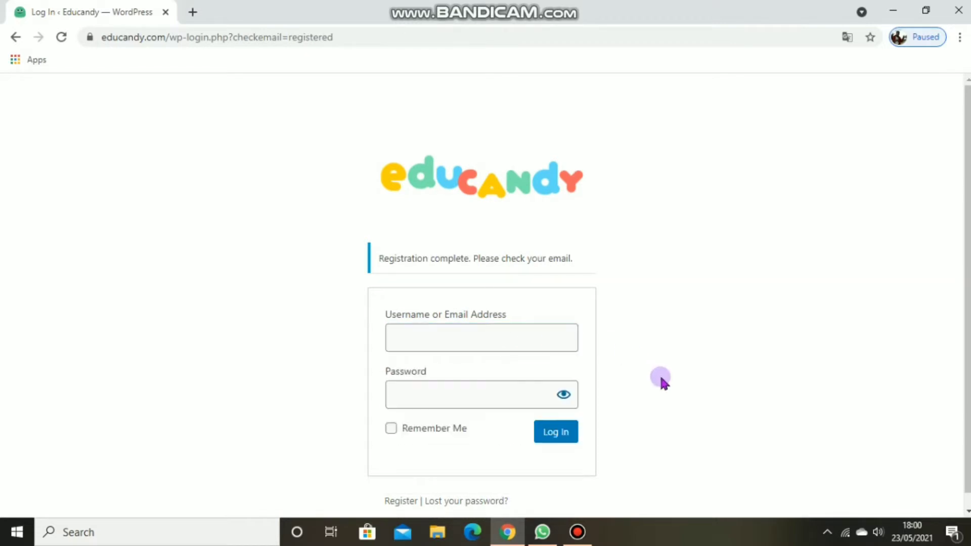
Step: Open the Gmail inbox in a new browser tab and read the Educandy Login Details message
{"action": "left_click", "coordinate": [191, 12]}
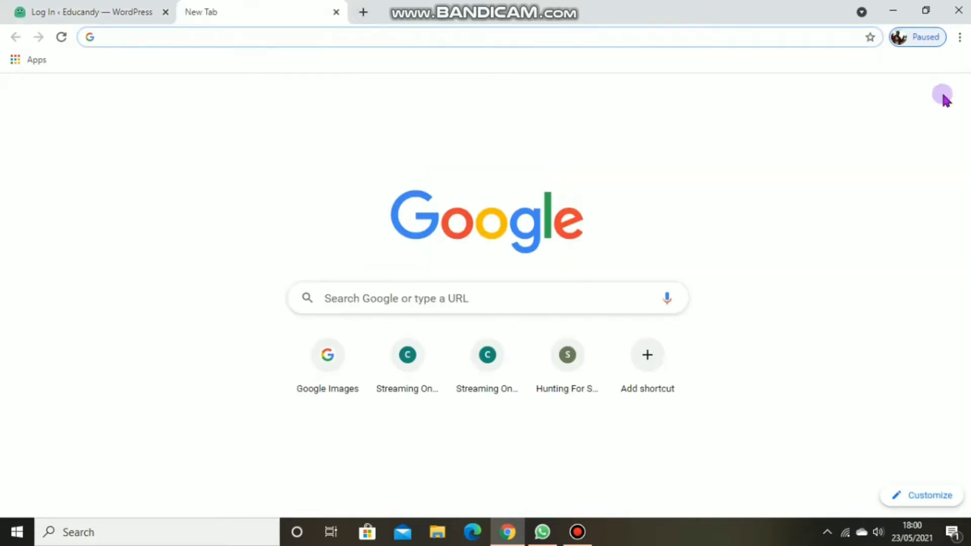
{"action": "left_click", "coordinate": [917, 98]}
{"action": "left_click", "coordinate": [787, 287]}
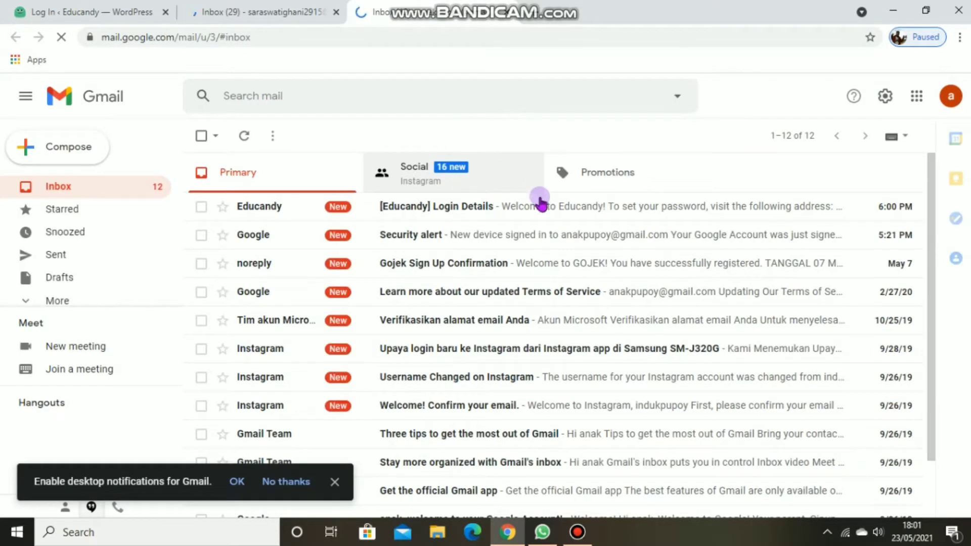
{"action": "left_click", "coordinate": [546, 208]}
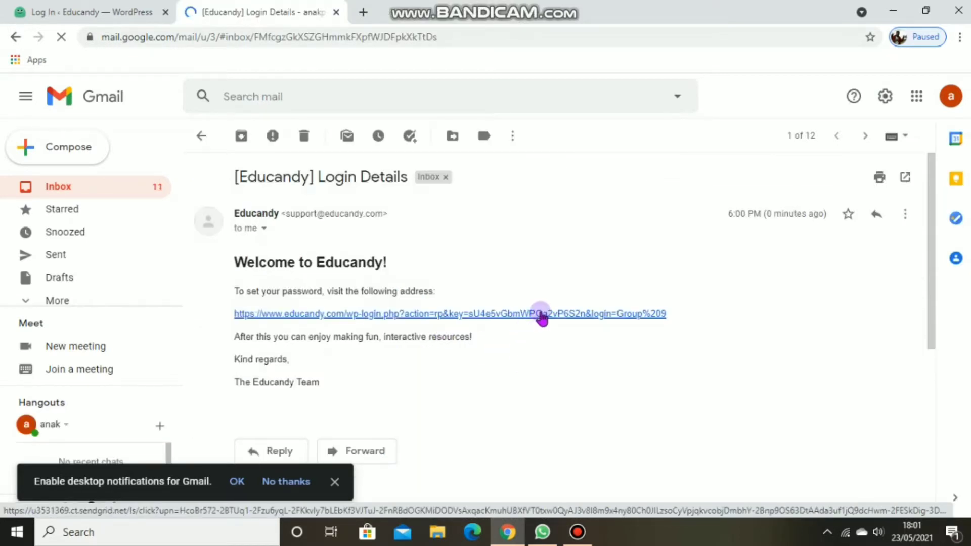
Step: Follow the message's password link and save a new account password
{"action": "left_click", "coordinate": [541, 315]}
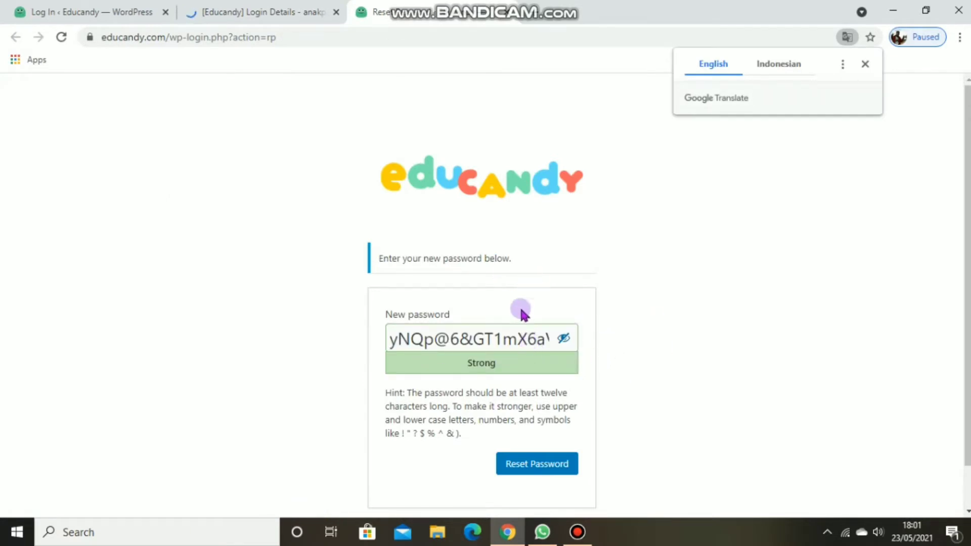
{"action": "left_click", "coordinate": [529, 339]}
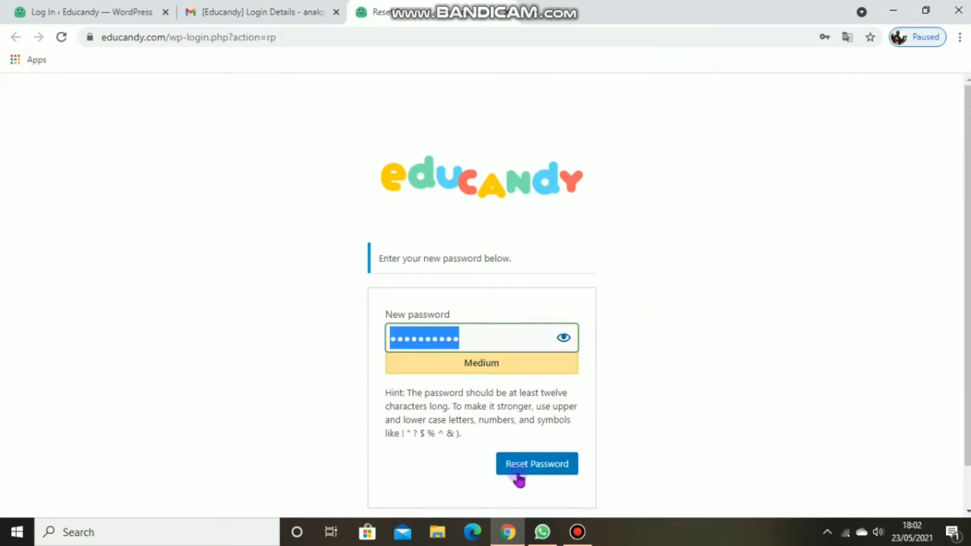
{"action": "left_click", "coordinate": [536, 466]}
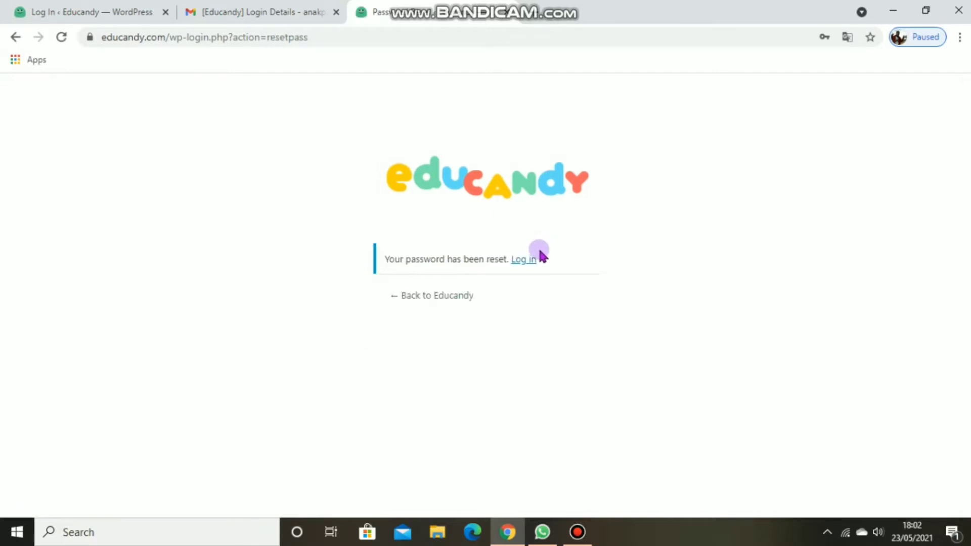
Step: Log in to Educandy with the registered e-mail address and the account password
{"action": "left_click", "coordinate": [524, 260]}
{"action": "left_click", "coordinate": [510, 288]}
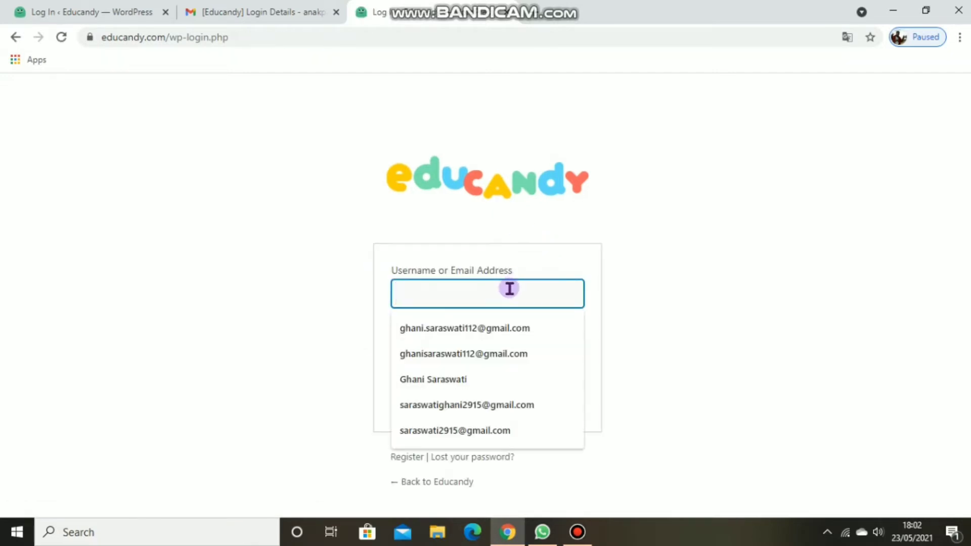
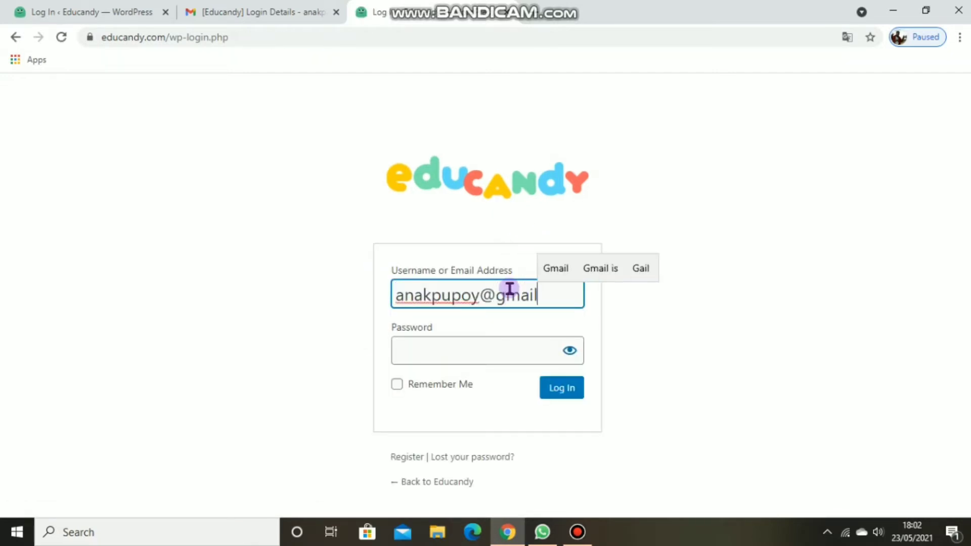
{"action": "left_click", "coordinate": [485, 354]}
{"action": "type", "text": "•••"}
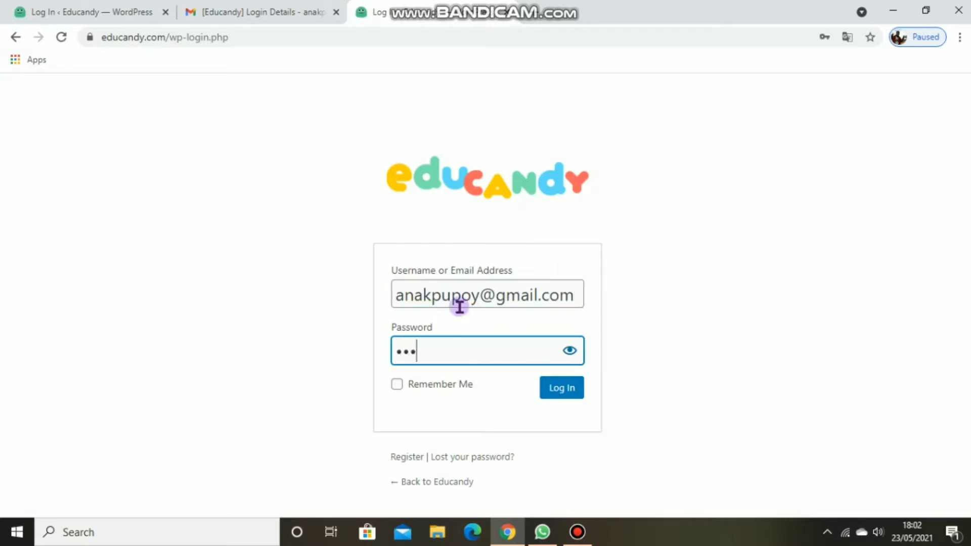
{"action": "type", "text": "•••••••"}
{"action": "left_click", "coordinate": [564, 390]}
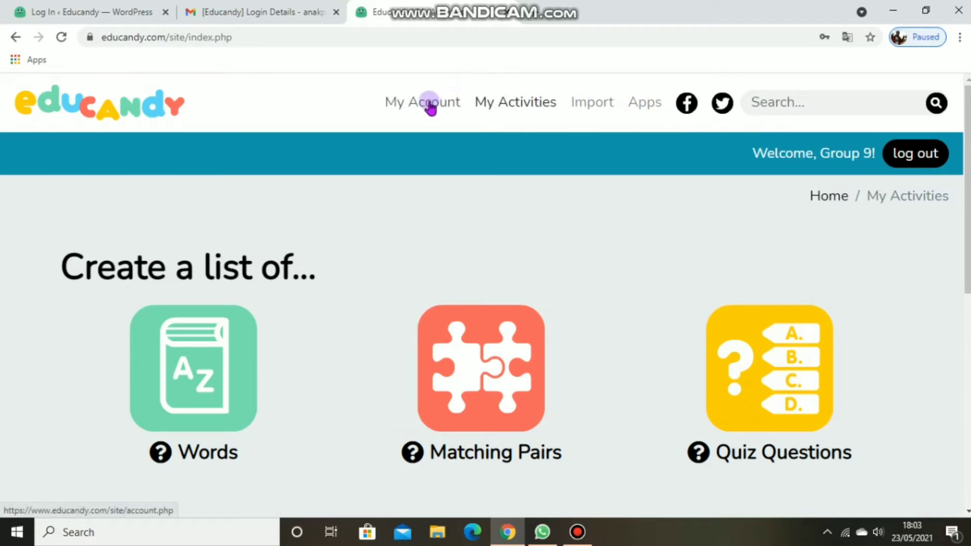
Step: Review the profile fields and account options on the My Account page
{"action": "left_click", "coordinate": [449, 101]}
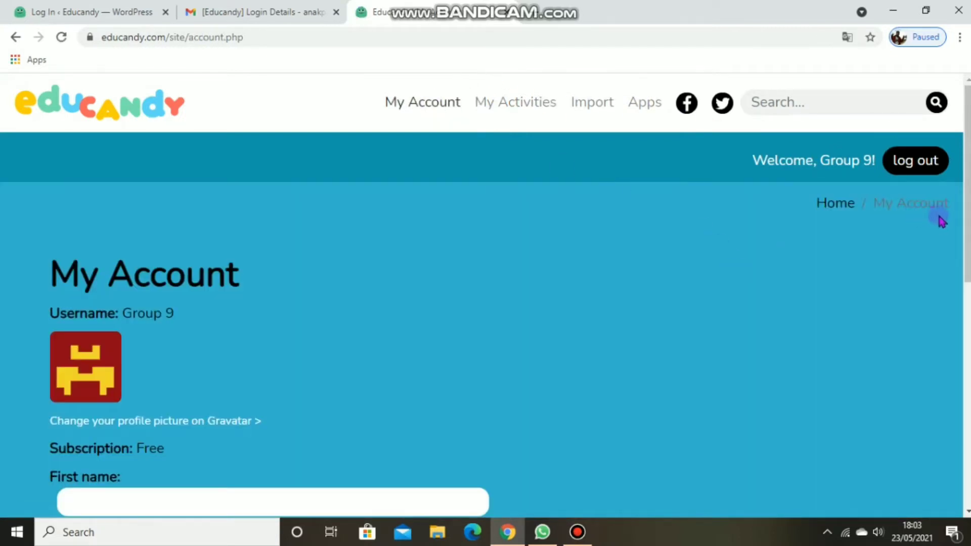
{"action": "left_click_drag", "start_coordinate": [966, 217], "coordinate": [966, 405]}
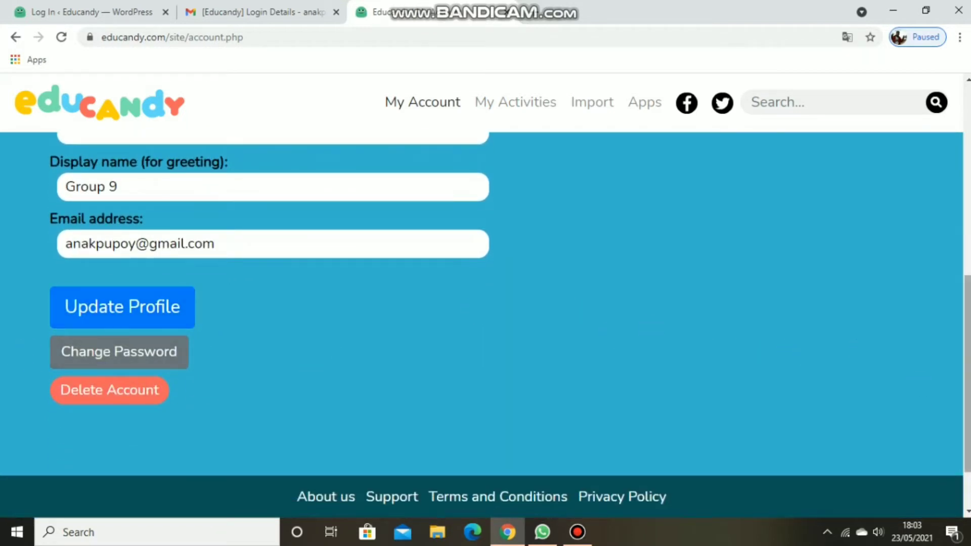
{"action": "left_click_drag", "start_coordinate": [968, 331], "coordinate": [968, 137]}
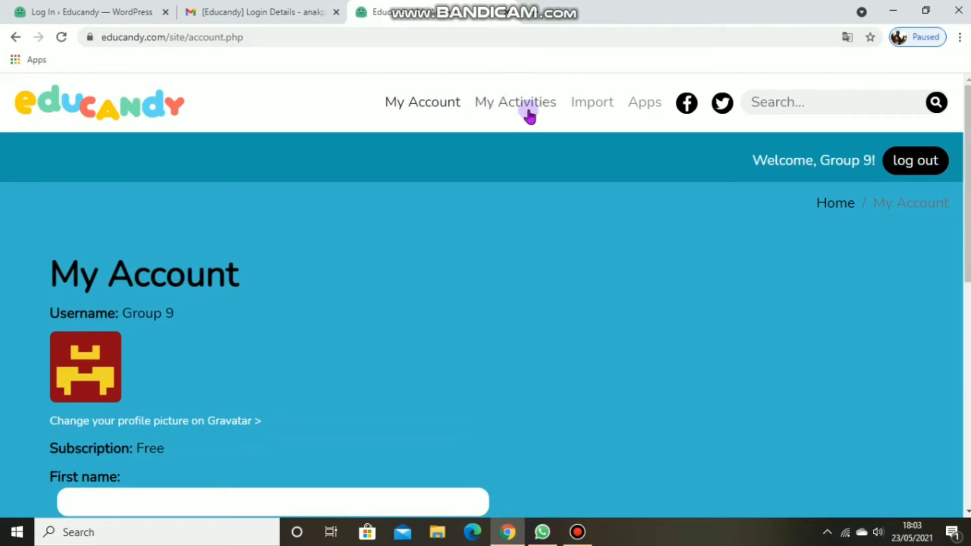
Step: Go to My Activities and start creating a new list of Words
{"action": "left_click", "coordinate": [529, 113]}
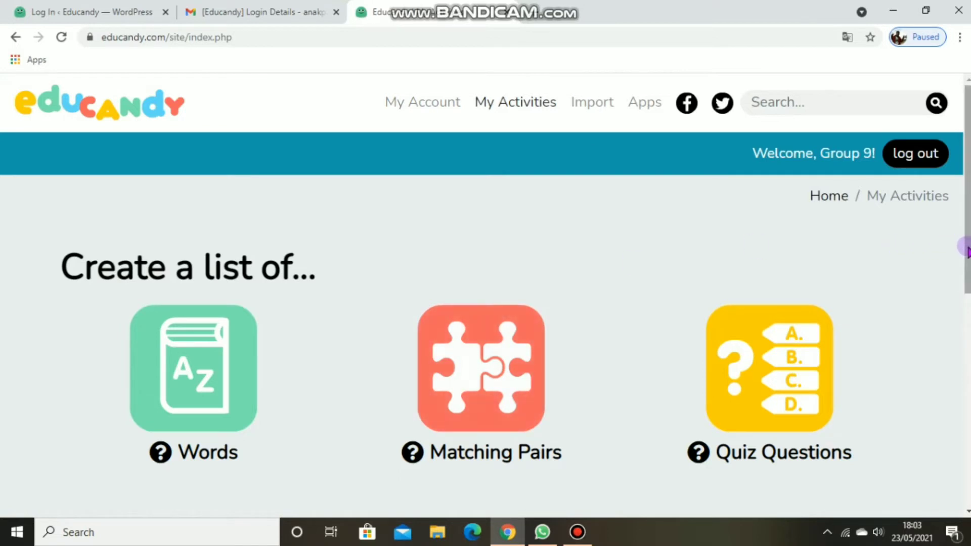
{"action": "left_click_drag", "start_coordinate": [967, 251], "coordinate": [965, 276]}
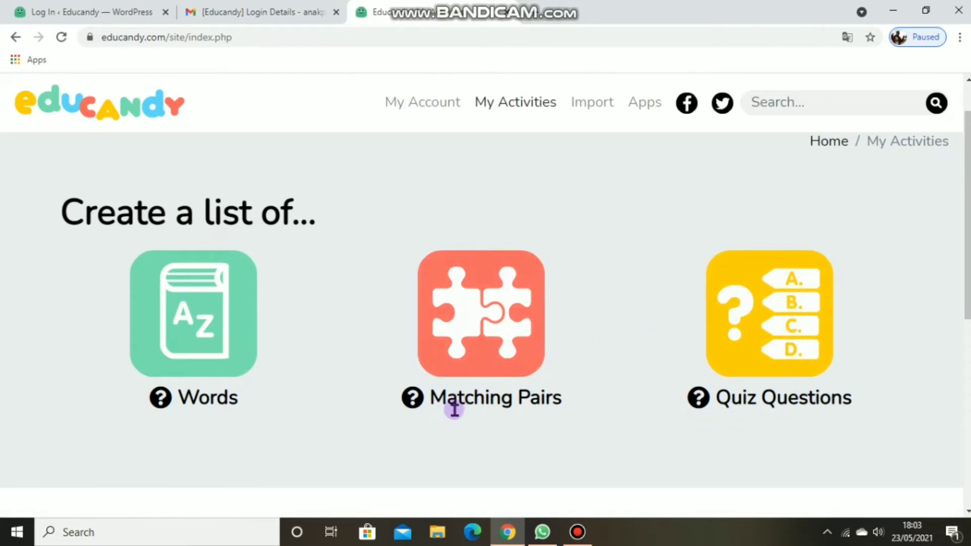
{"action": "left_click", "coordinate": [201, 356]}
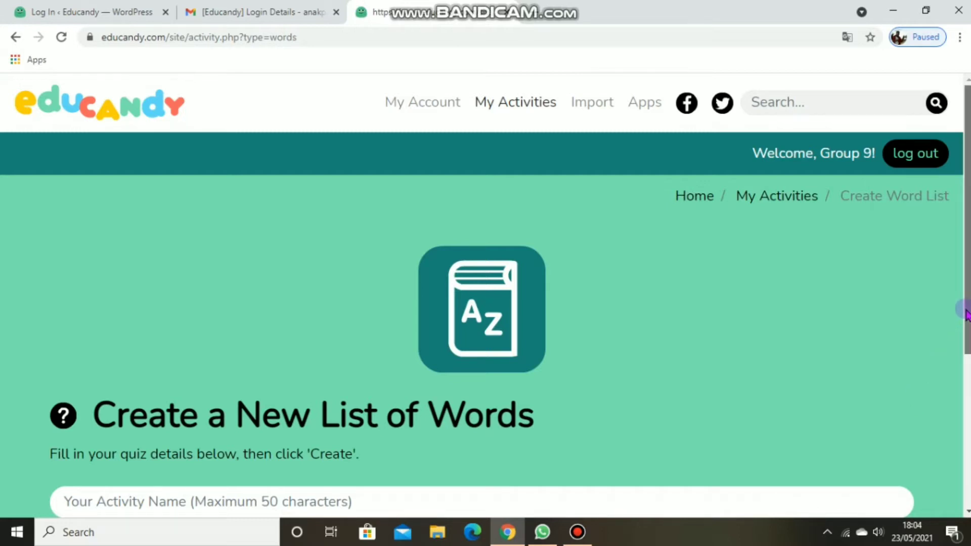
Step: Name the word list activity "Part of The Head" and set its subject to "the human body"
{"action": "scroll", "coordinate": [966, 314], "scroll_direction": "down", "scroll_amount": 4}
{"action": "scroll", "coordinate": [966, 314], "scroll_direction": "down", "scroll_amount": 2}
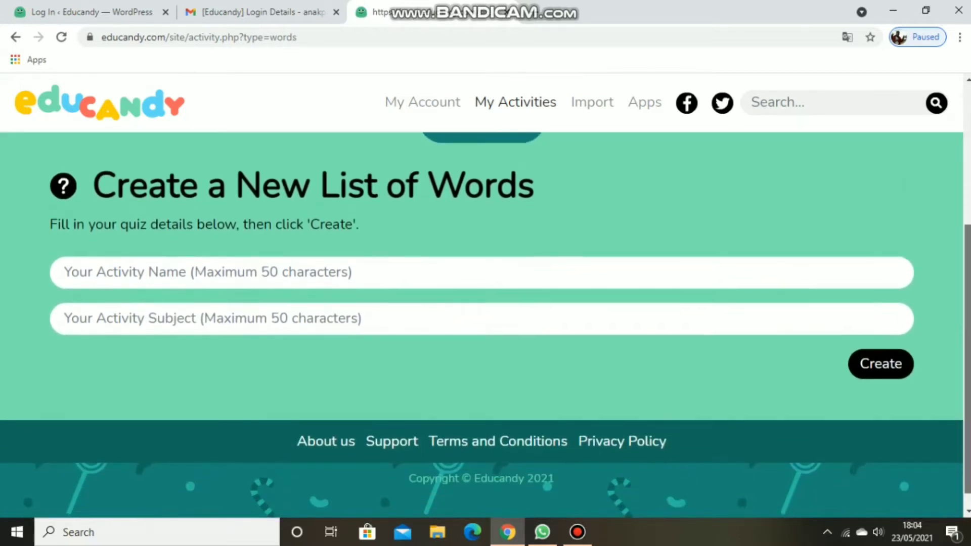
{"action": "left_click", "coordinate": [350, 259]}
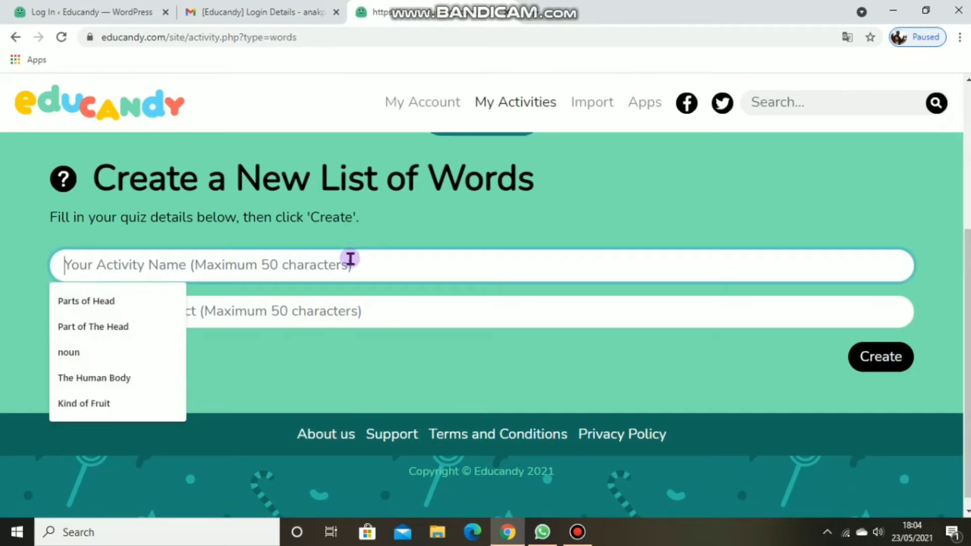
{"action": "left_click", "coordinate": [108, 328]}
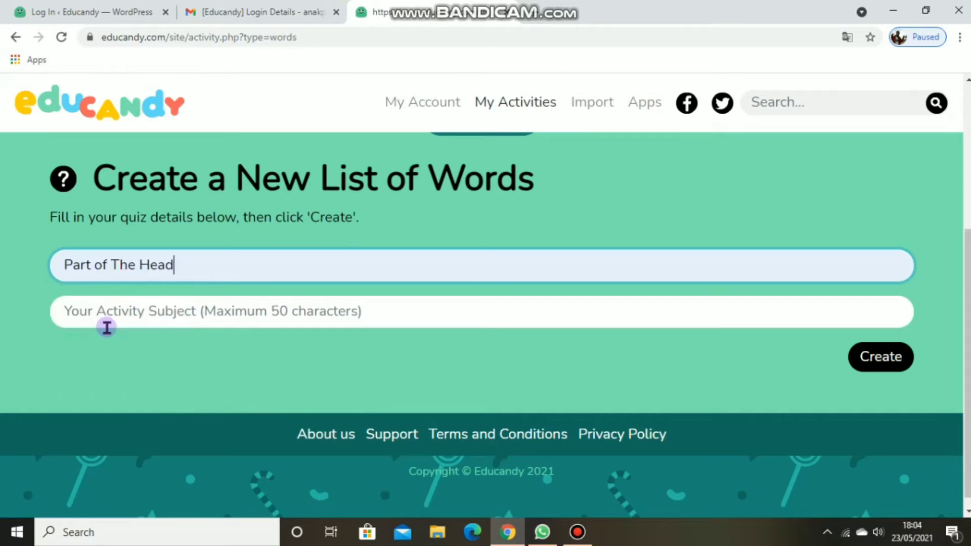
{"action": "left_click", "coordinate": [137, 317]}
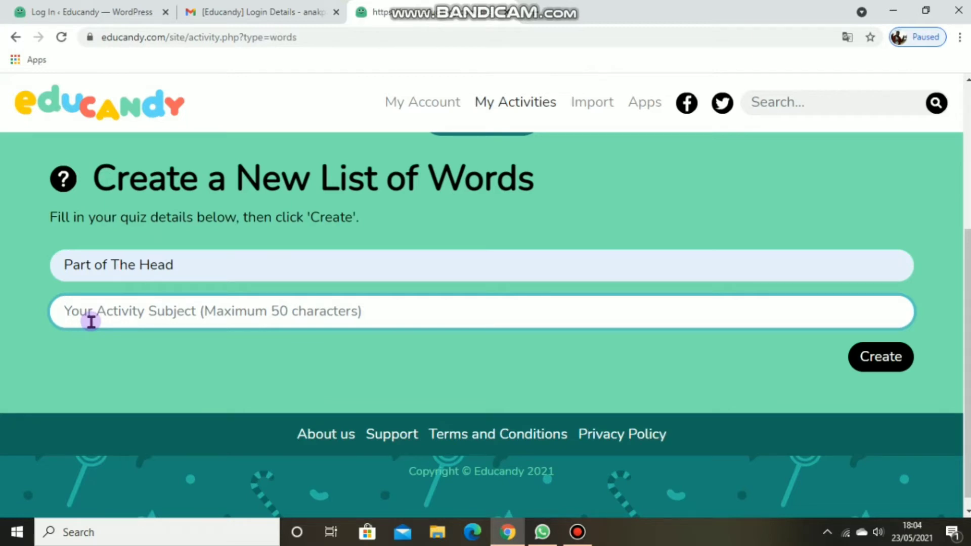
{"action": "type", "text": "the hu"}
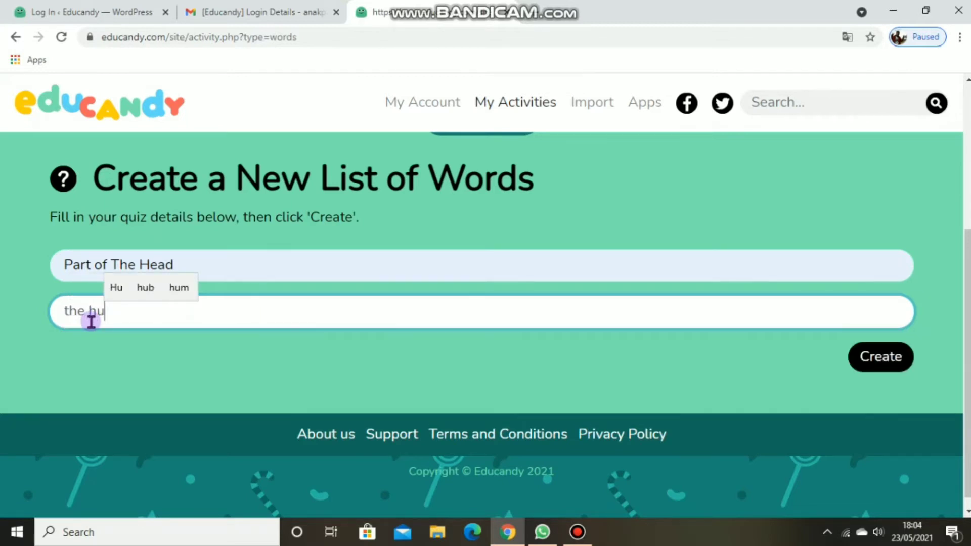
{"action": "type", "text": "man body"}
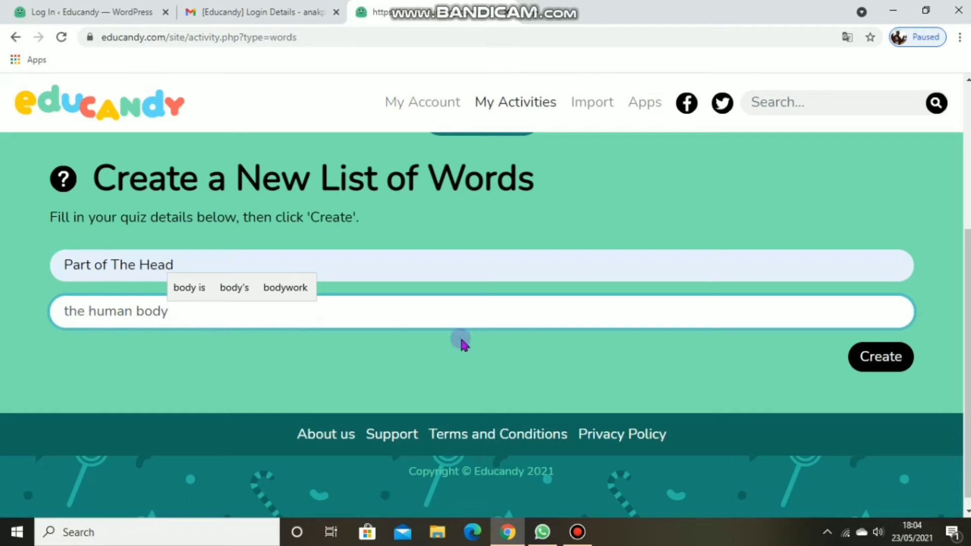
Step: Create the "Part of The Head" word list and add "hair" as its first word
{"action": "left_click", "coordinate": [890, 357]}
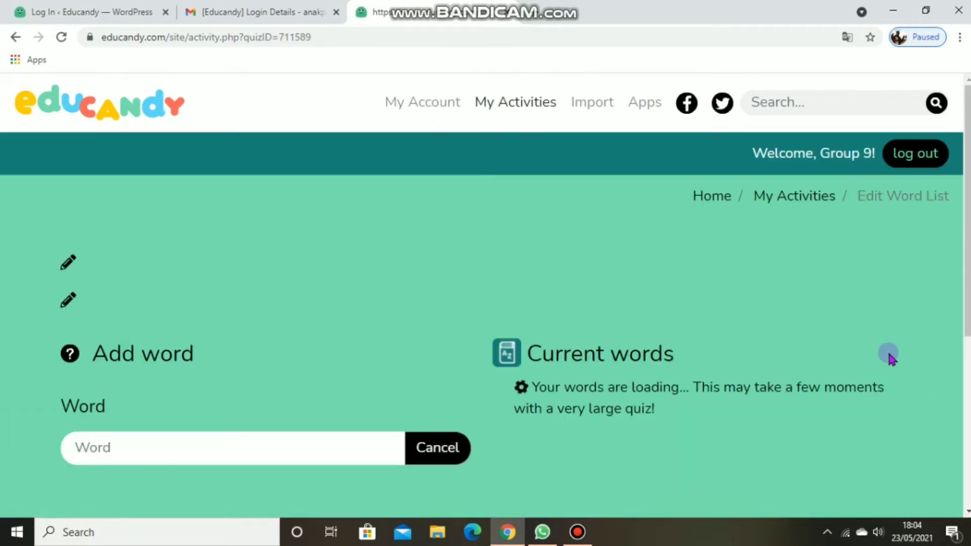
{"action": "left_click_drag", "start_coordinate": [969, 253], "coordinate": [969, 297]}
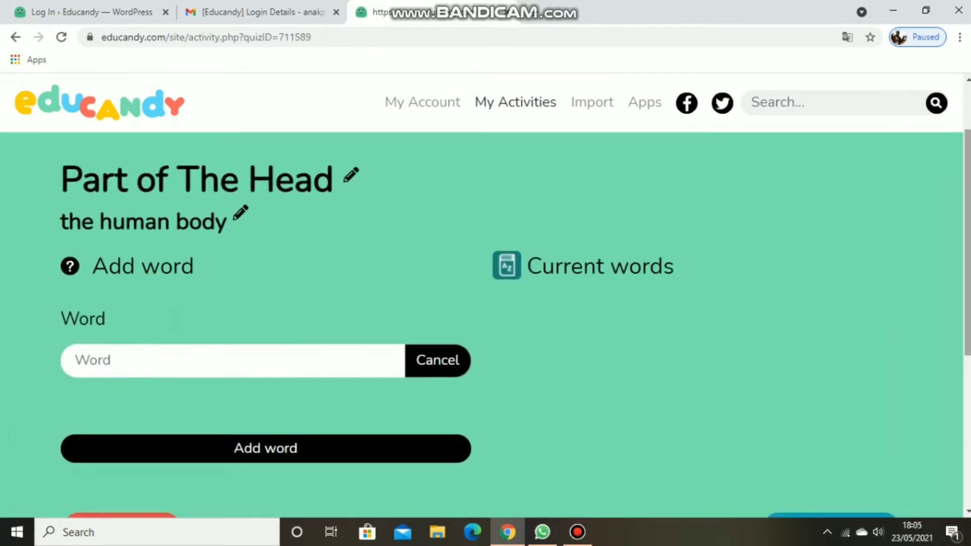
{"action": "left_click", "coordinate": [126, 363]}
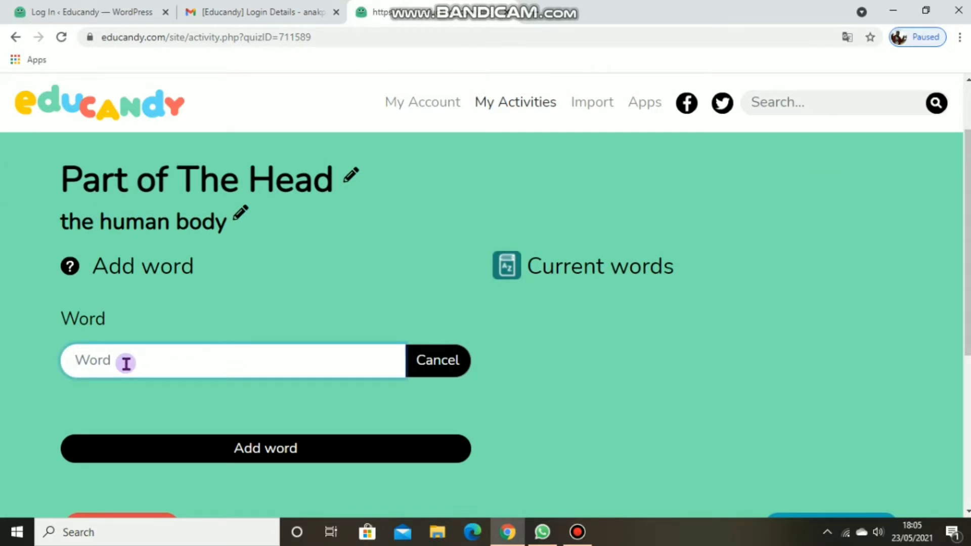
{"action": "type", "text": "hair"}
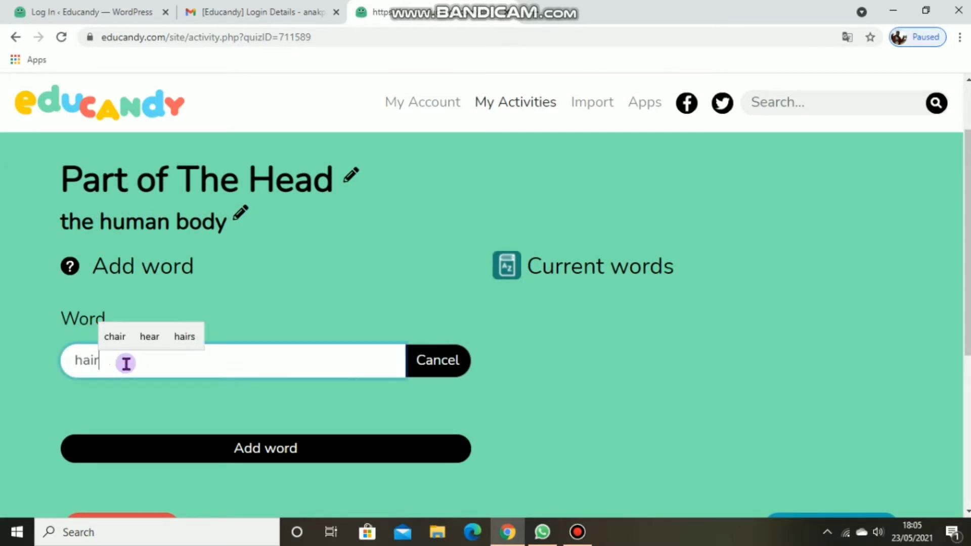
{"action": "left_click", "coordinate": [259, 454]}
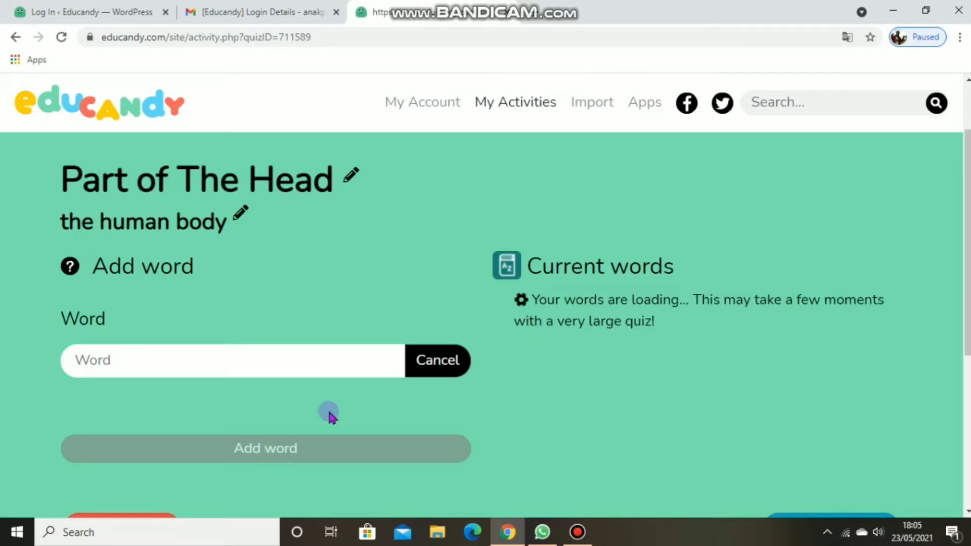
Step: Add the words "forehead" and "eyebrow" to the Part of The Head word list
{"action": "mouse_move", "coordinate": [965, 305]}
{"action": "left_mouse_down"}
{"action": "mouse_move", "coordinate": [967, 409]}
{"action": "mouse_move", "coordinate": [967, 316]}
{"action": "left_mouse_up"}
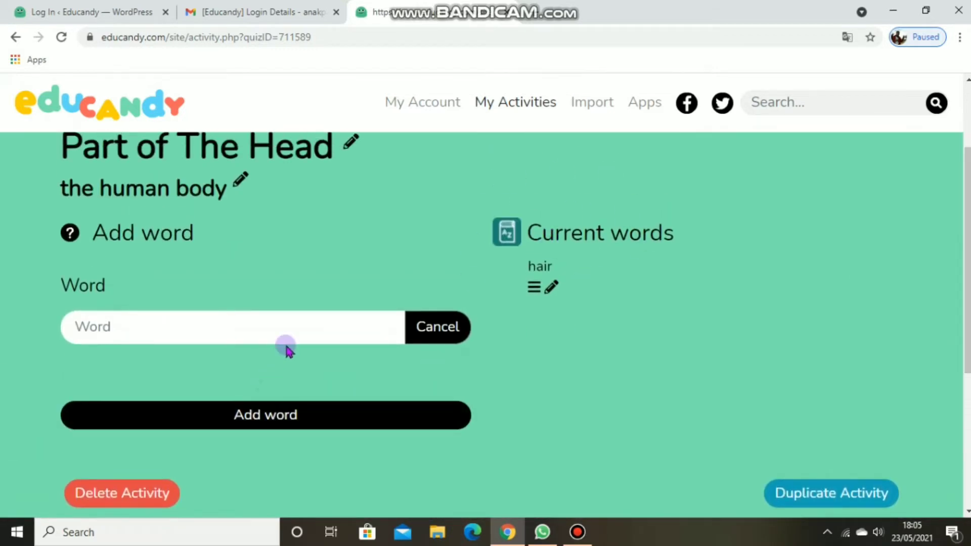
{"action": "left_click", "coordinate": [304, 325]}
{"action": "type", "text": "forehead"}
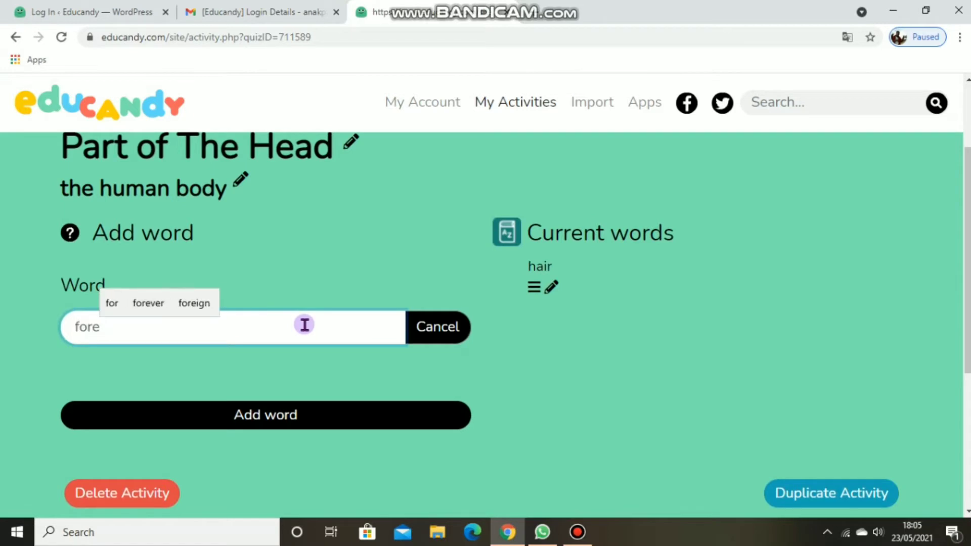
{"action": "left_click", "coordinate": [280, 413]}
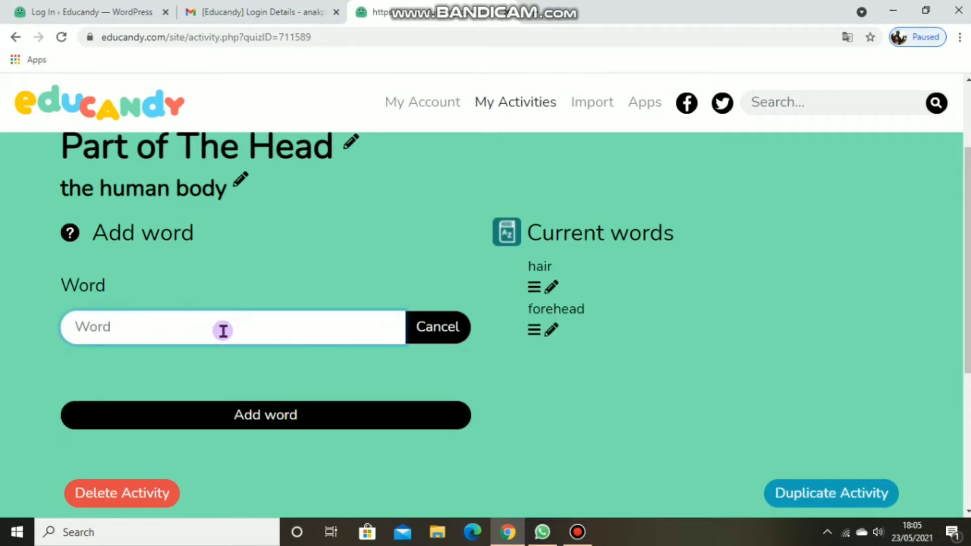
{"action": "type", "text": "eyebrow"}
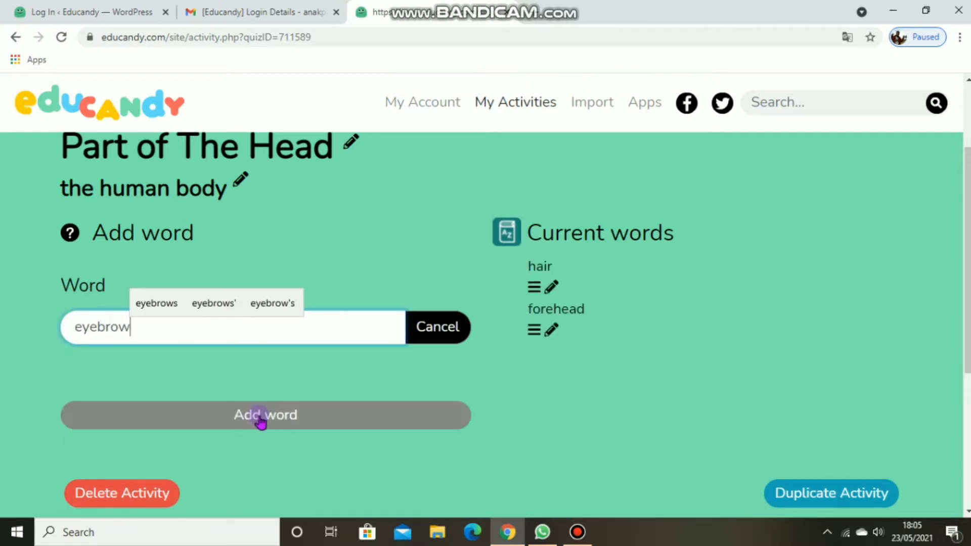
{"action": "left_click", "coordinate": [260, 422]}
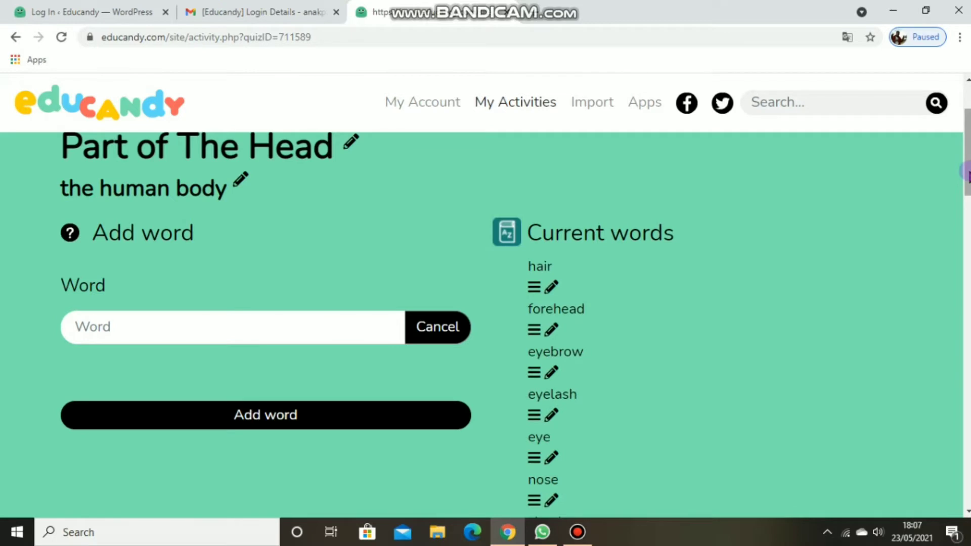
Step: Start the Word Search game of the Part of The Head activity and mark the word EAR in the letter grid
{"action": "left_click_drag", "start_coordinate": [967, 175], "coordinate": [967, 260]}
{"action": "scroll", "coordinate": [486, 318], "scroll_direction": "up", "scroll_amount": 3}
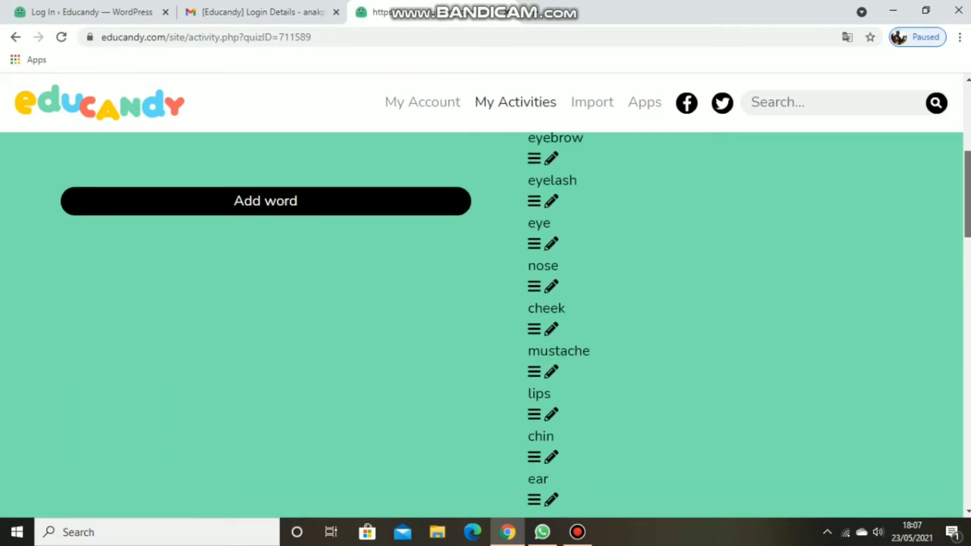
{"action": "scroll", "coordinate": [485, 324], "scroll_direction": "down", "scroll_amount": 8}
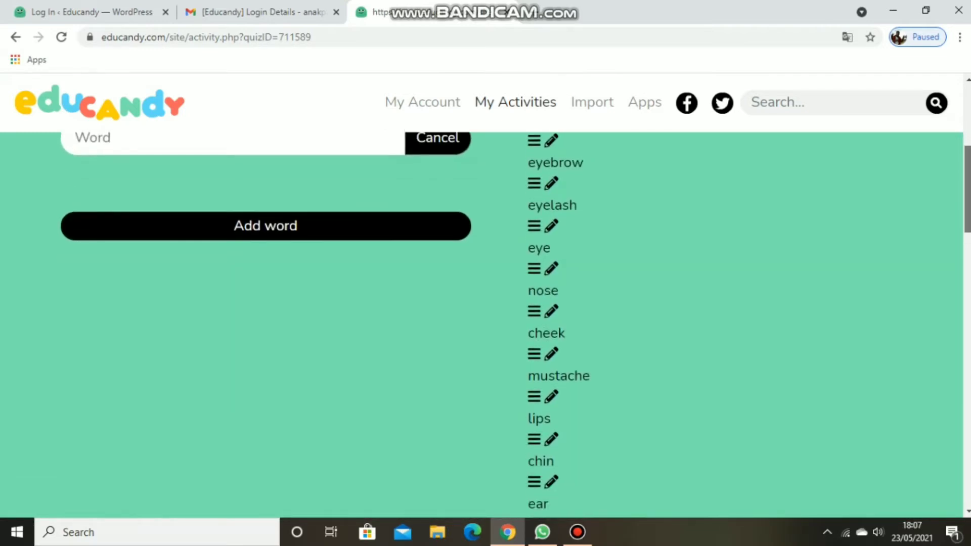
{"action": "left_click_drag", "start_coordinate": [967, 259], "coordinate": [968, 258]}
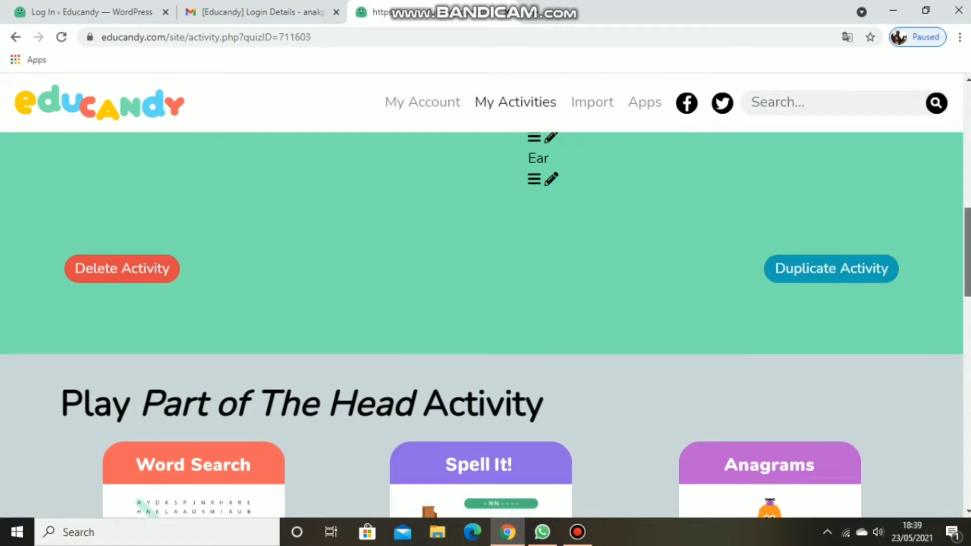
{"action": "scroll", "coordinate": [467, 316], "scroll_direction": "down", "scroll_amount": 3}
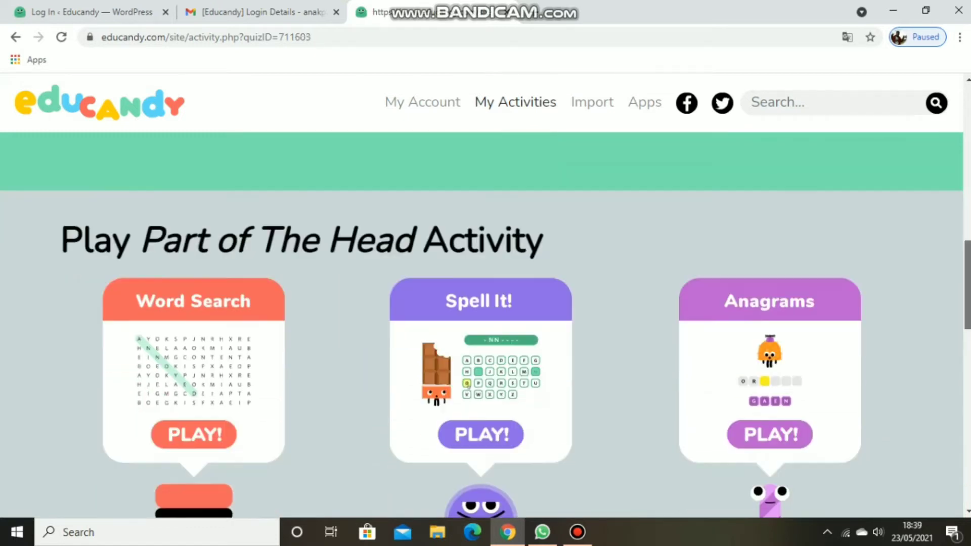
{"action": "scroll", "coordinate": [467, 317], "scroll_direction": "up", "scroll_amount": 1}
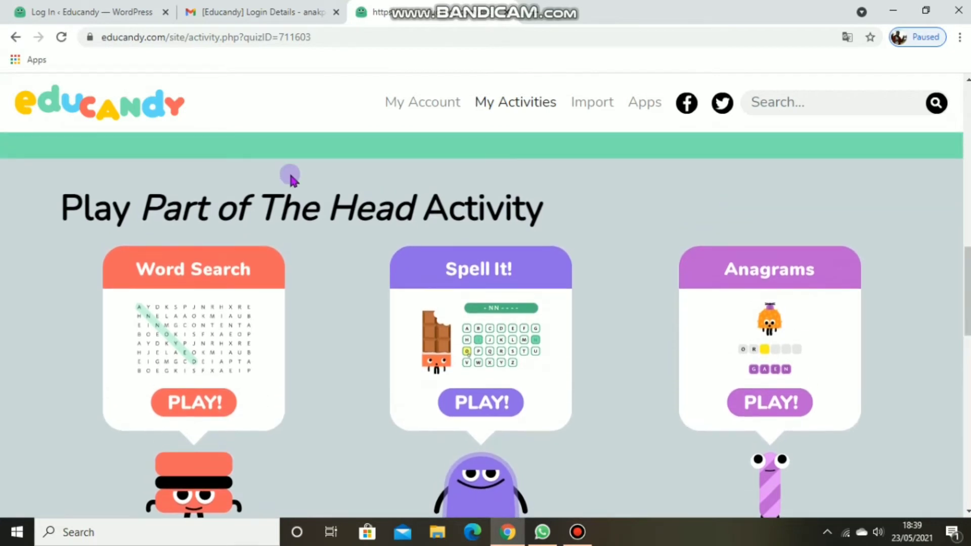
{"action": "left_click", "coordinate": [186, 404]}
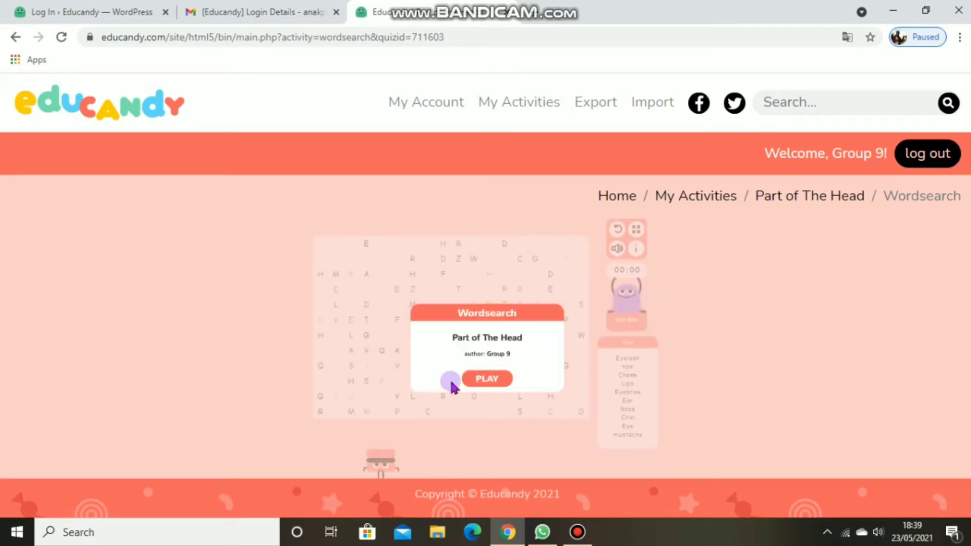
{"action": "left_click", "coordinate": [486, 379]}
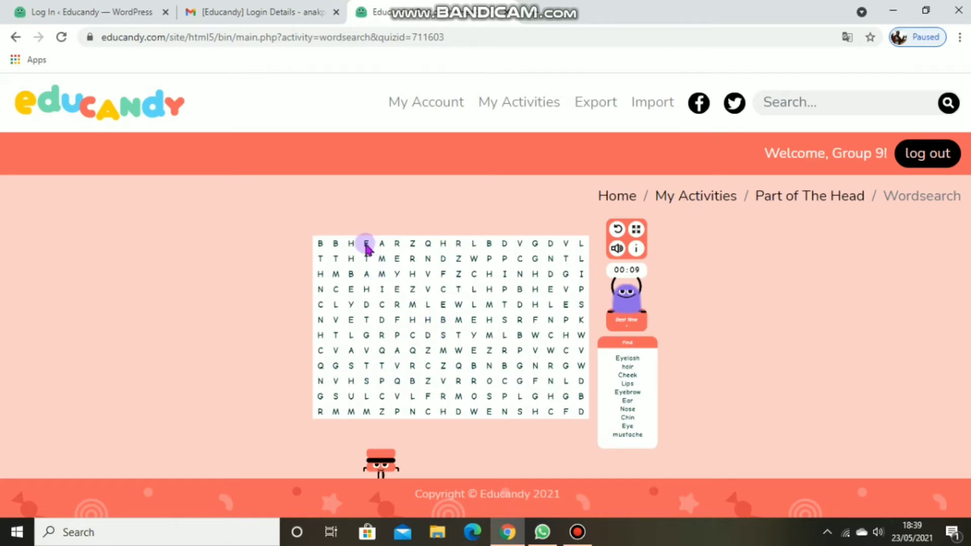
{"action": "left_click_drag", "start_coordinate": [367, 246], "coordinate": [396, 248]}
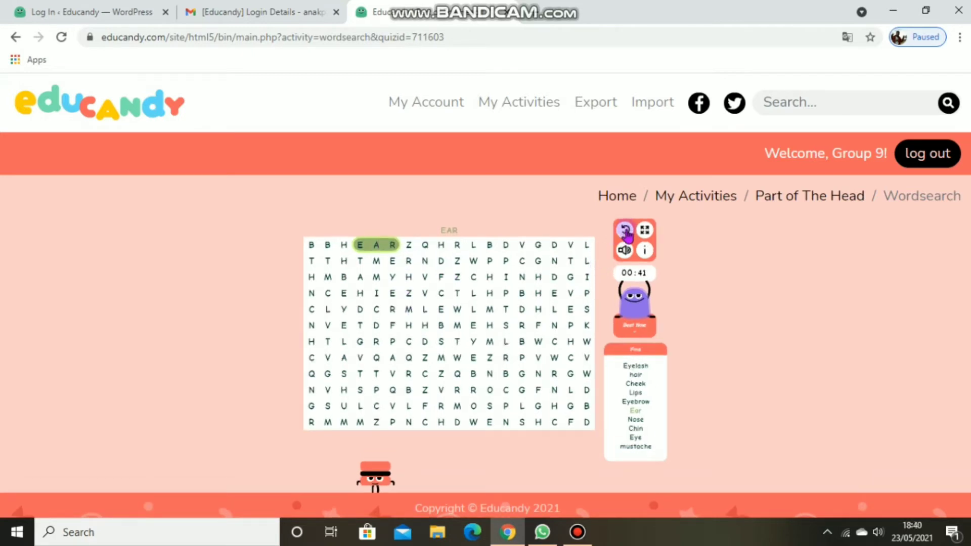
Step: Open the Wordsearch game's information box and resume the game
{"action": "left_click", "coordinate": [626, 232]}
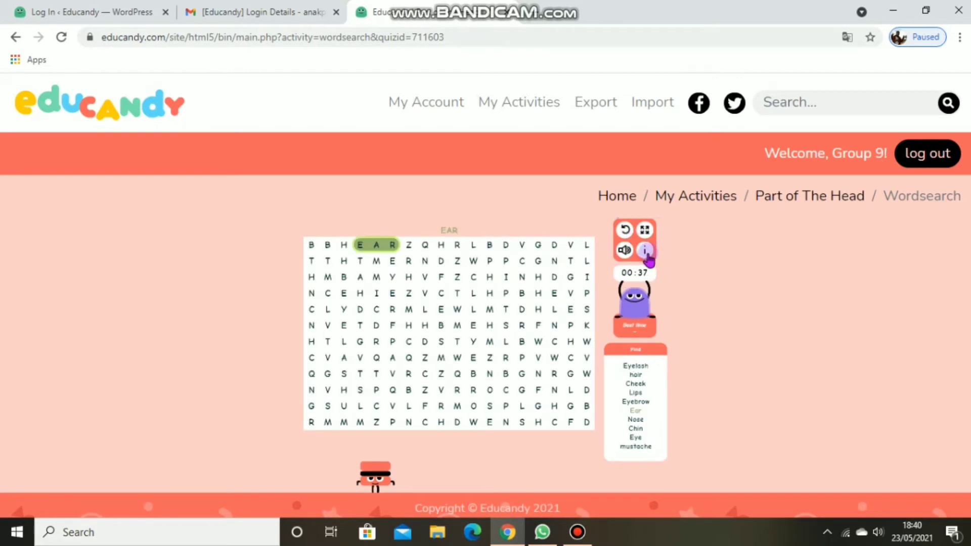
{"action": "left_click", "coordinate": [645, 252]}
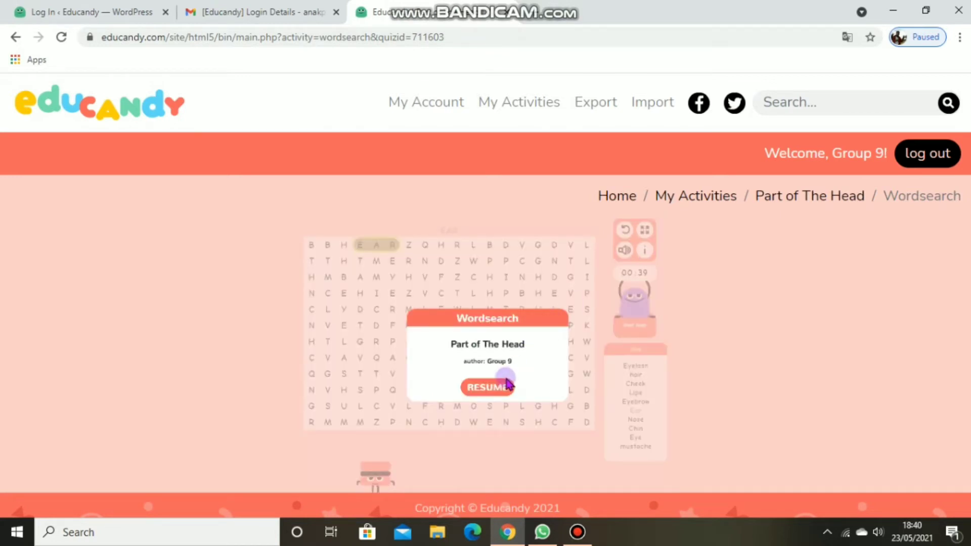
{"action": "left_click", "coordinate": [492, 393]}
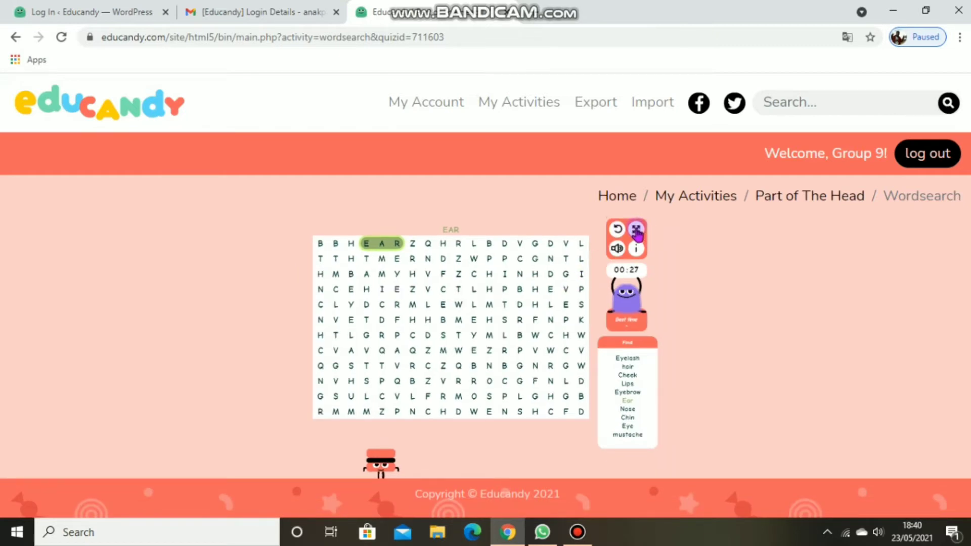
Step: Switch the Wordsearch game to full screen and back to the normal page view
{"action": "left_click", "coordinate": [637, 231]}
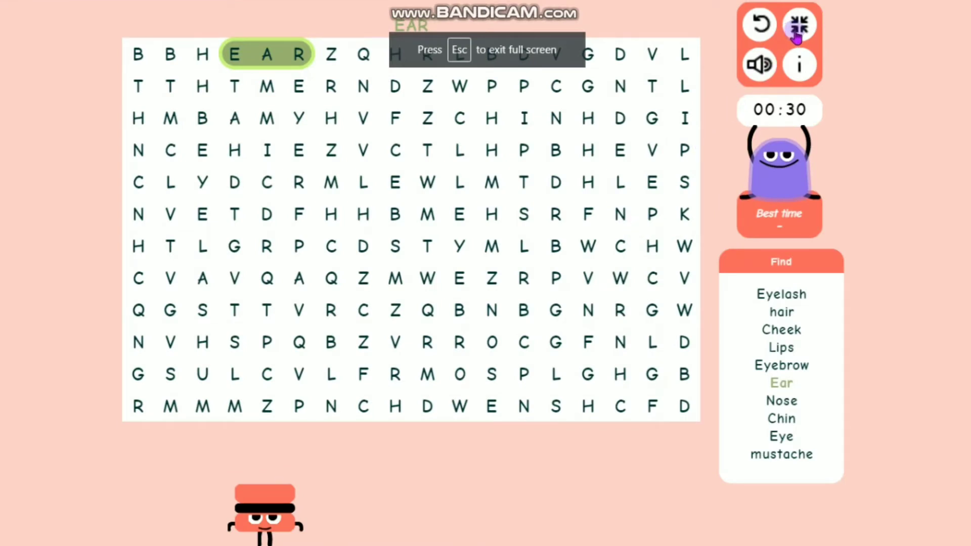
{"action": "left_click", "coordinate": [799, 28]}
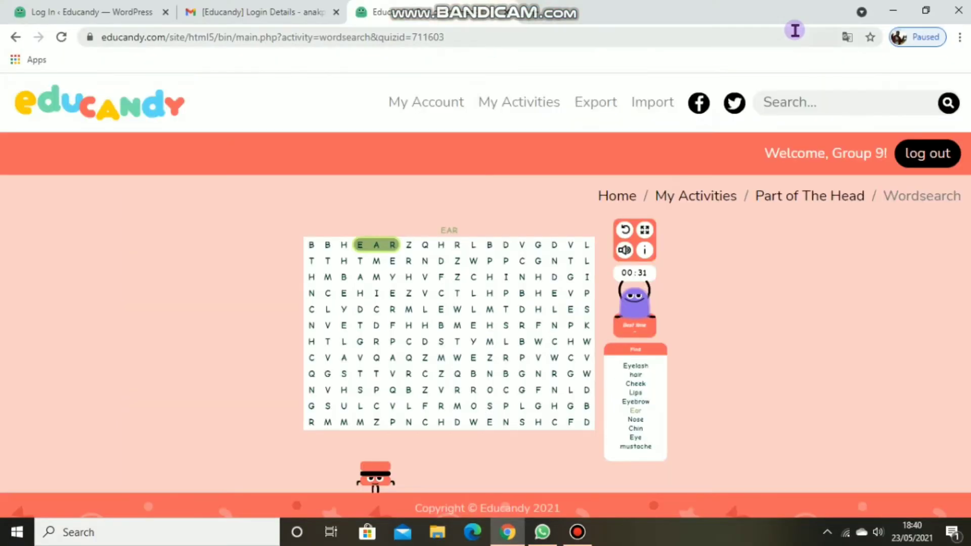
{"action": "left_click", "coordinate": [625, 230]}
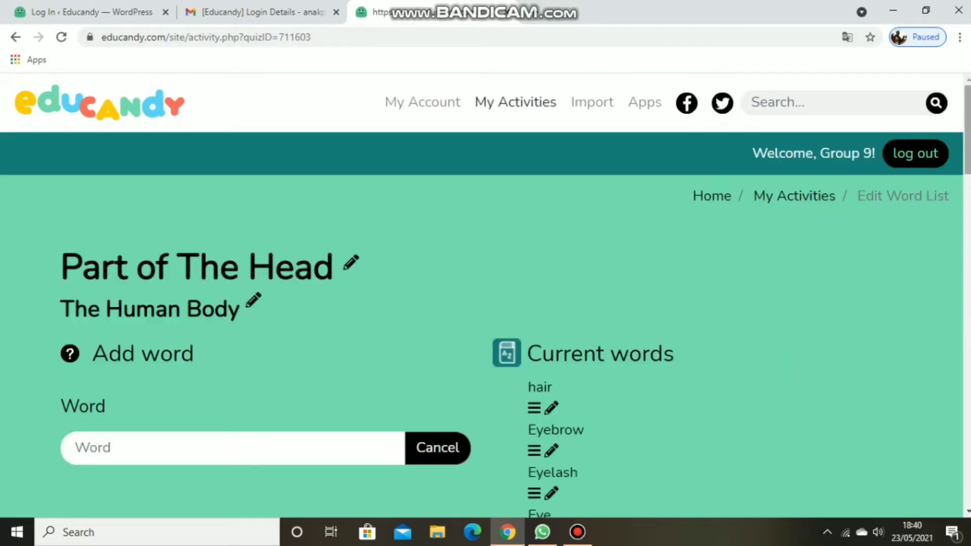
Step: Launch the Spell It! game from the Part of The Head activity page
{"action": "scroll", "coordinate": [486, 324], "scroll_direction": "down", "scroll_amount": 6}
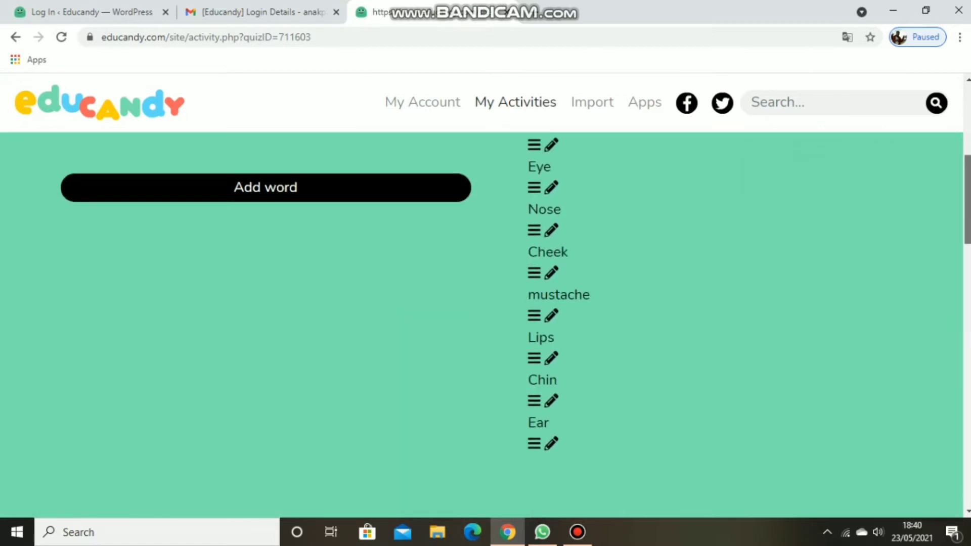
{"action": "scroll", "coordinate": [486, 324], "scroll_direction": "down", "scroll_amount": 10}
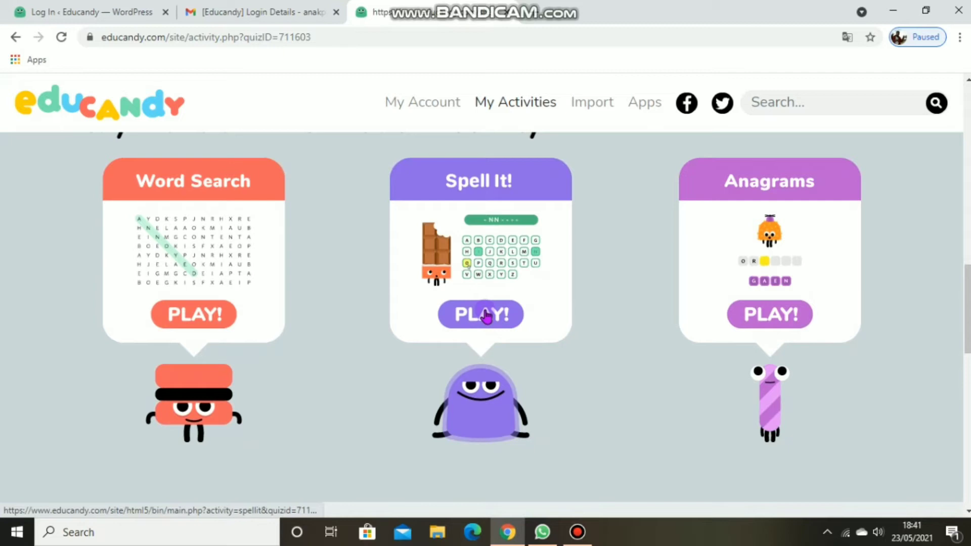
{"action": "left_click", "coordinate": [474, 314]}
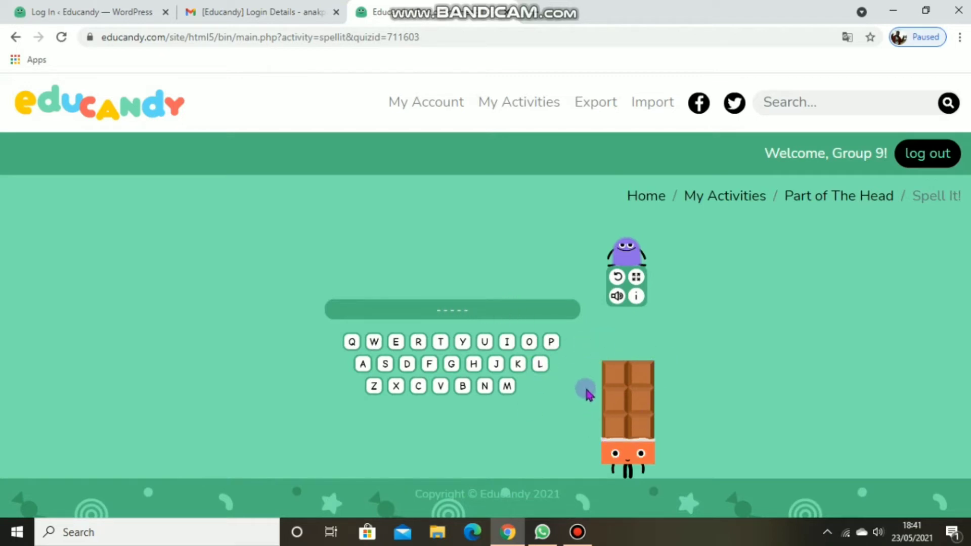
Step: Guess the letters of the hidden word MUSTACHE in the Spell It! game and continue to the following word
{"action": "left_click", "coordinate": [507, 386]}
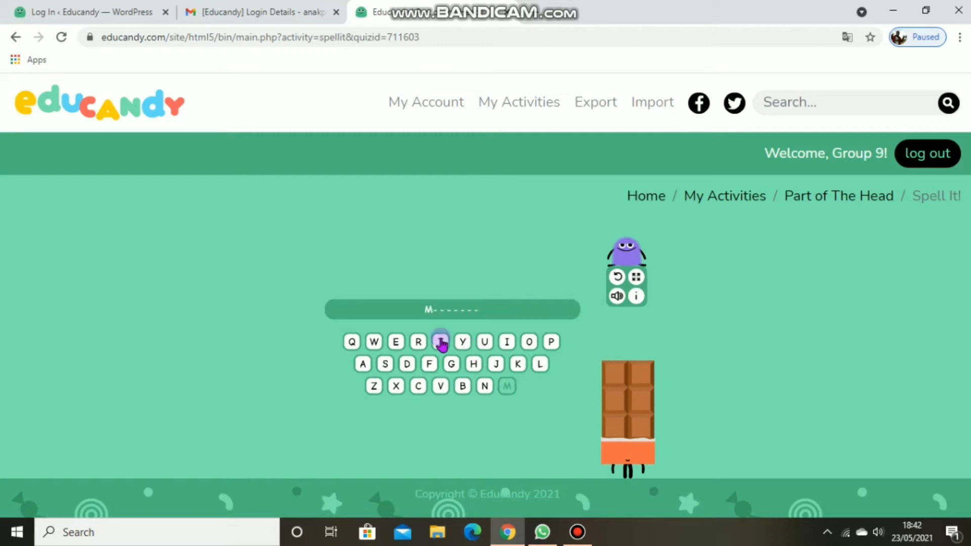
{"action": "left_click", "coordinate": [529, 343]}
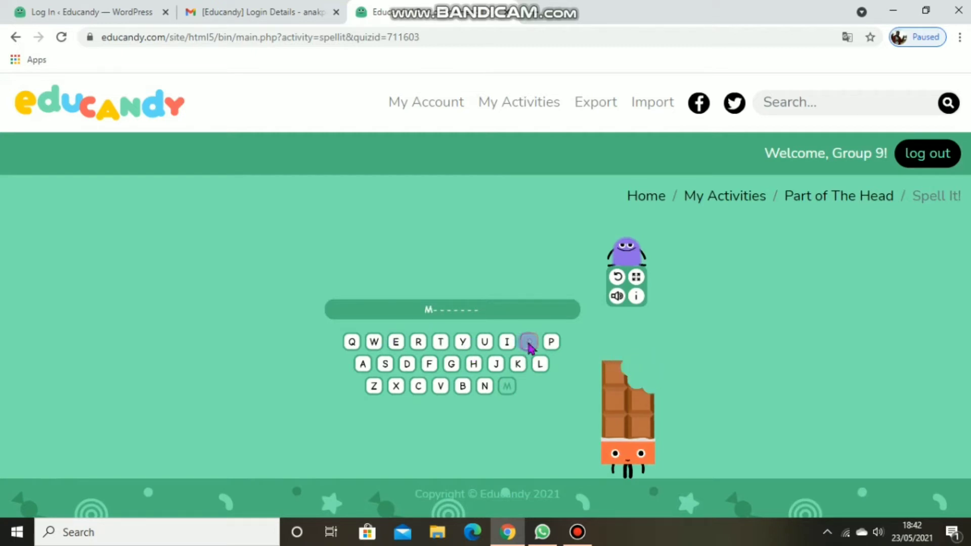
{"action": "left_click", "coordinate": [485, 342]}
{"action": "left_click", "coordinate": [385, 364]}
{"action": "left_click", "coordinate": [440, 342]}
{"action": "left_click", "coordinate": [363, 364]}
{"action": "left_click", "coordinate": [419, 386]}
{"action": "left_click", "coordinate": [473, 364]}
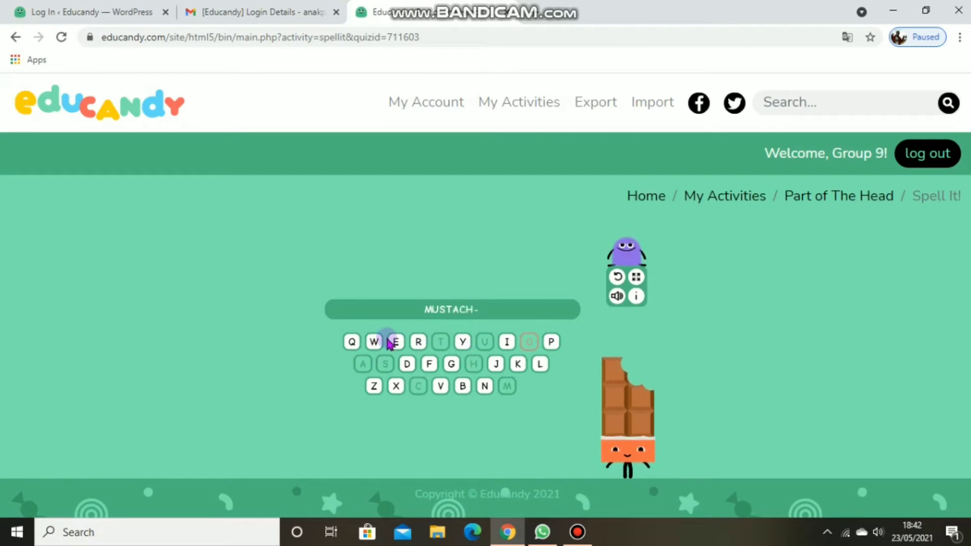
{"action": "left_click", "coordinate": [396, 342]}
{"action": "left_click", "coordinate": [623, 328]}
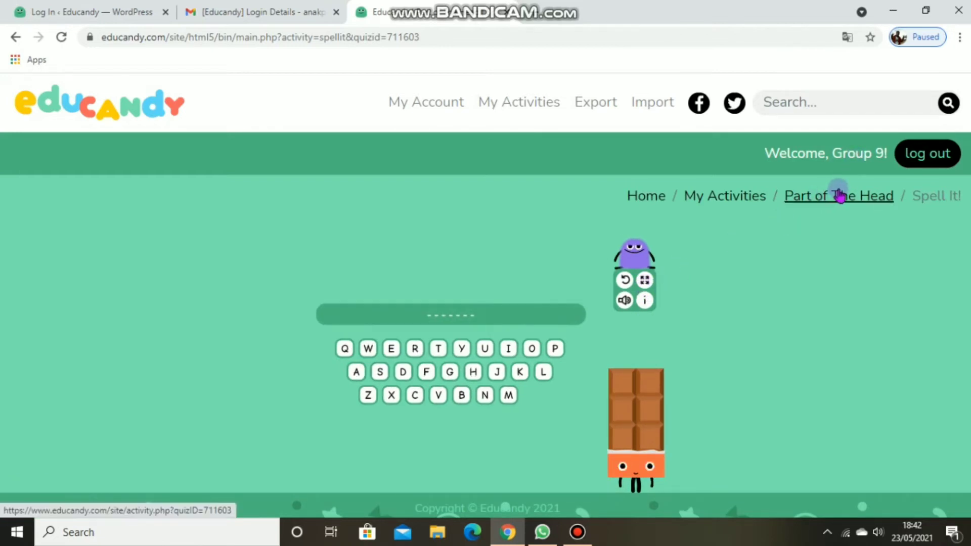
Step: Return to the Part of The Head activity page and start the Anagrams game
{"action": "left_click", "coordinate": [839, 195]}
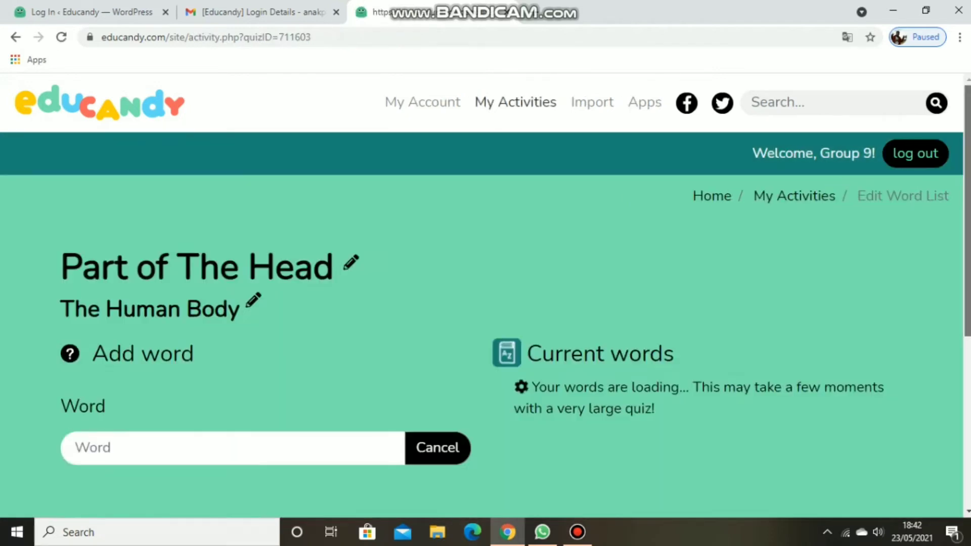
{"action": "scroll", "coordinate": [839, 195], "scroll_direction": "down", "scroll_amount": 10}
{"action": "scroll", "coordinate": [468, 326], "scroll_direction": "down", "scroll_amount": 5}
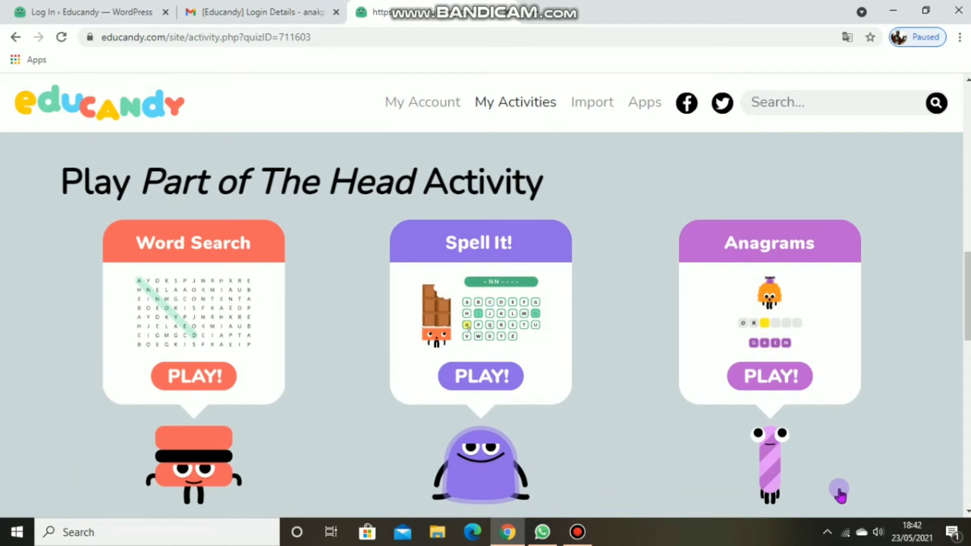
{"action": "left_click", "coordinate": [782, 383]}
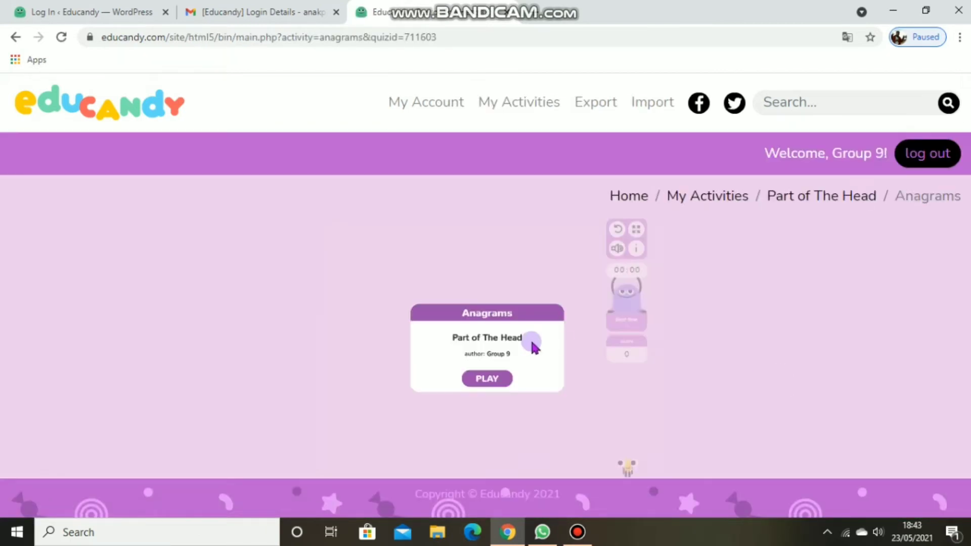
{"action": "left_click", "coordinate": [489, 378]}
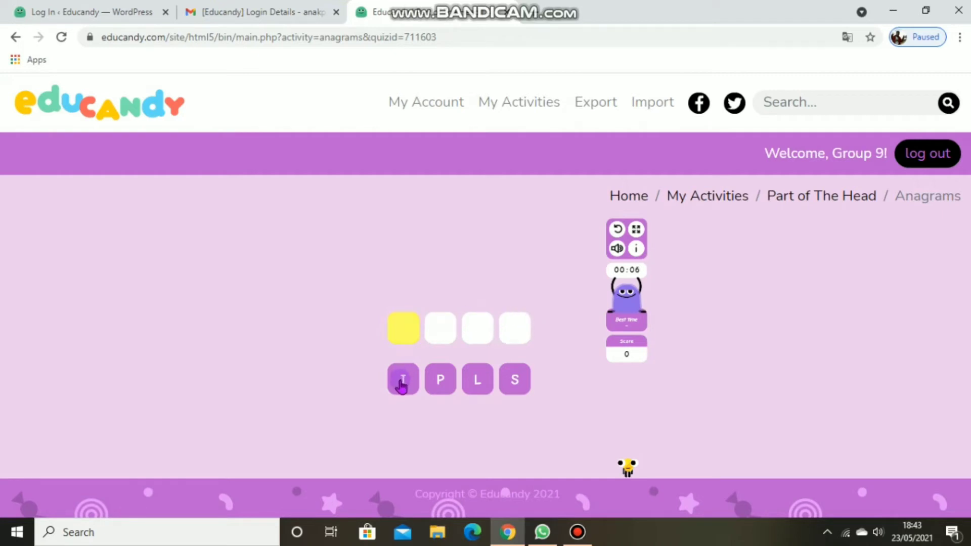
Step: Unscramble the letters in the Anagrams game by choosing L, I and P in order for the word LIPS
{"action": "left_click", "coordinate": [479, 381]}
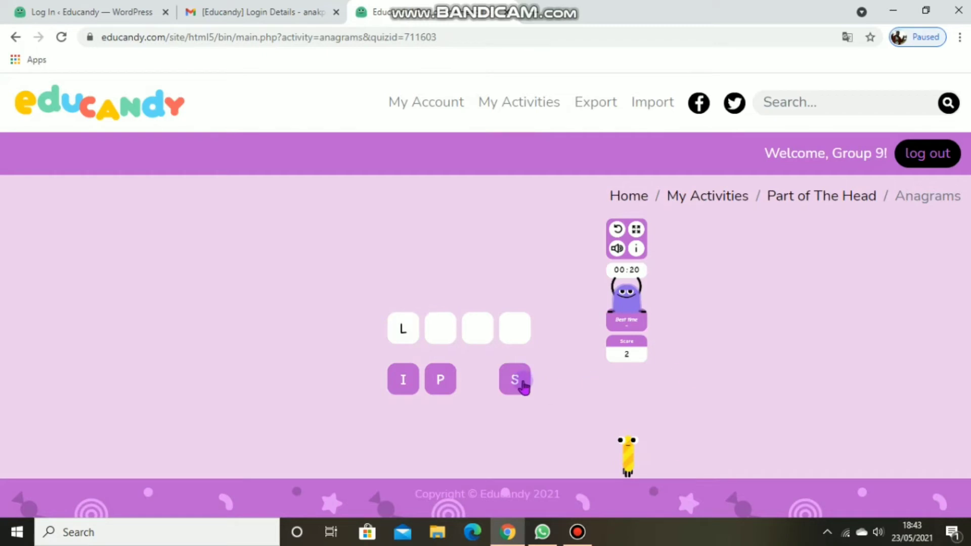
{"action": "left_click", "coordinate": [406, 380]}
{"action": "left_click", "coordinate": [440, 381]}
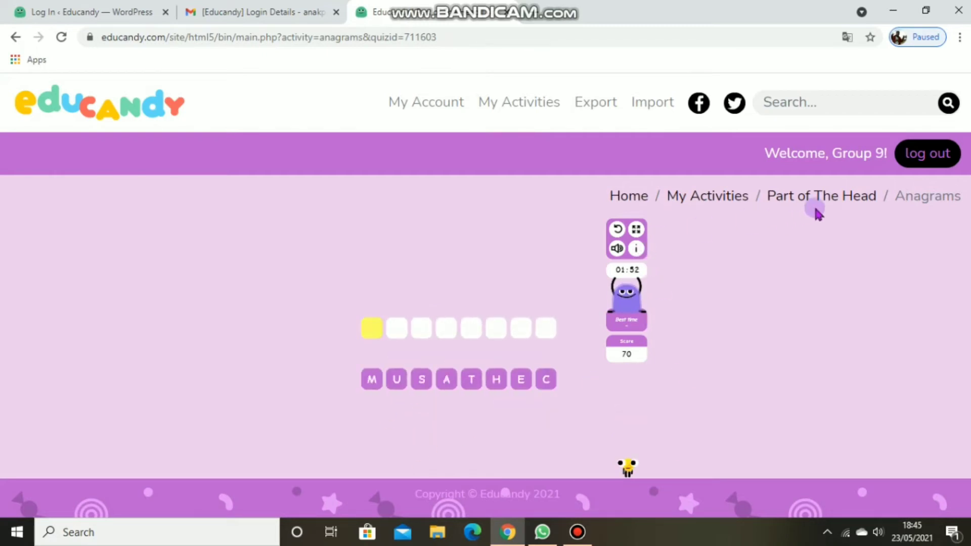
Step: Leave the Anagrams game for the My Activities page and begin a new Matching Pairs list
{"action": "left_click", "coordinate": [816, 200]}
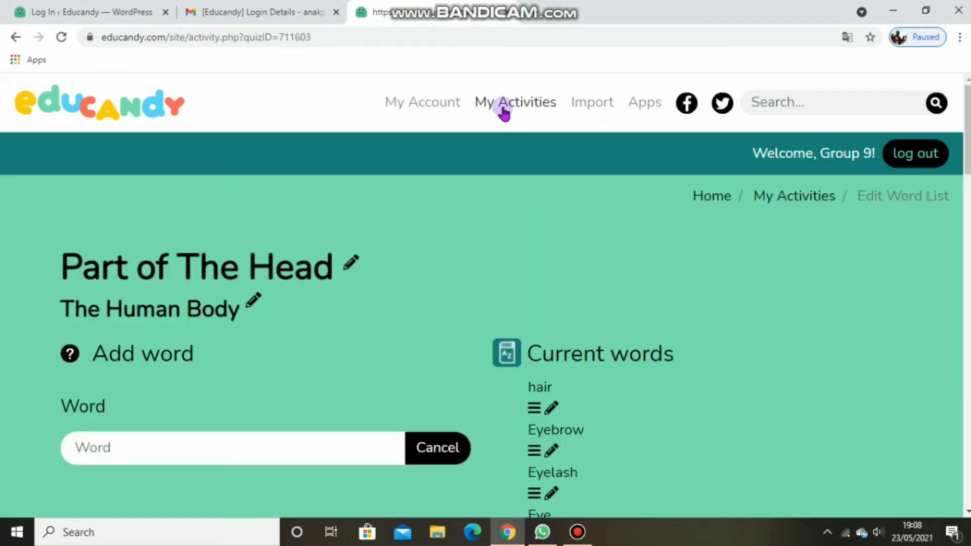
{"action": "left_click", "coordinate": [504, 109]}
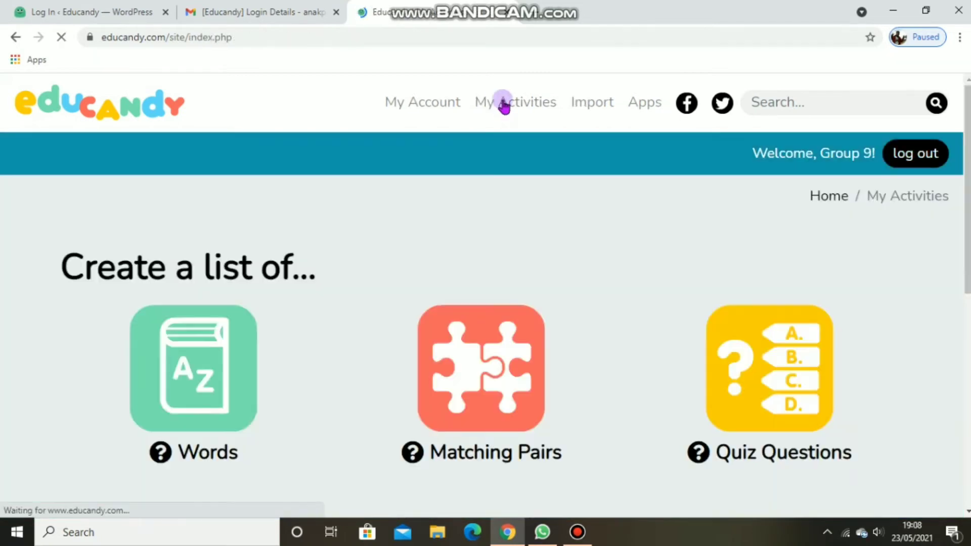
{"action": "left_click", "coordinate": [503, 402]}
Step: Name the new matching pairs activity "Vocabulary Builders"
{"action": "scroll", "coordinate": [956, 428], "scroll_direction": "down", "scroll_amount": 4}
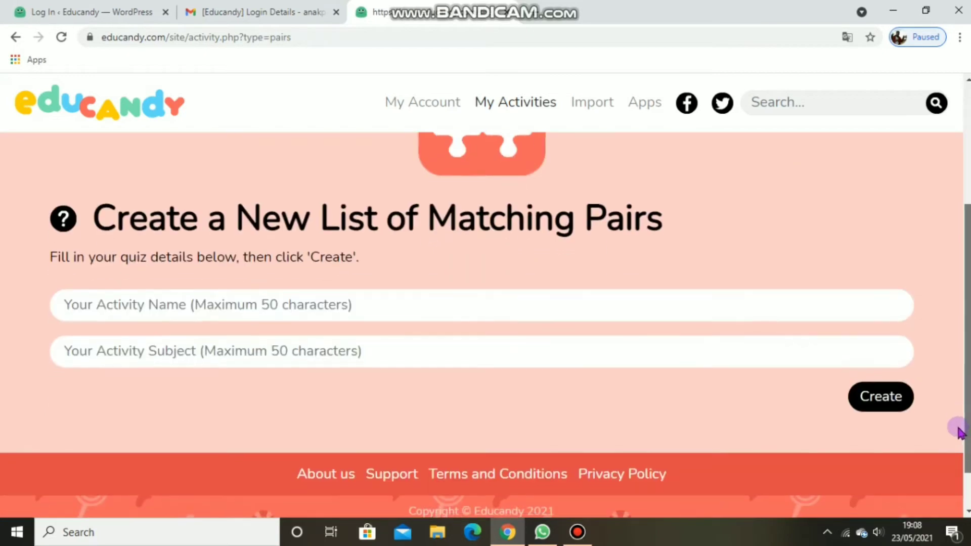
{"action": "left_click", "coordinate": [143, 297]}
{"action": "type", "text": "V"}
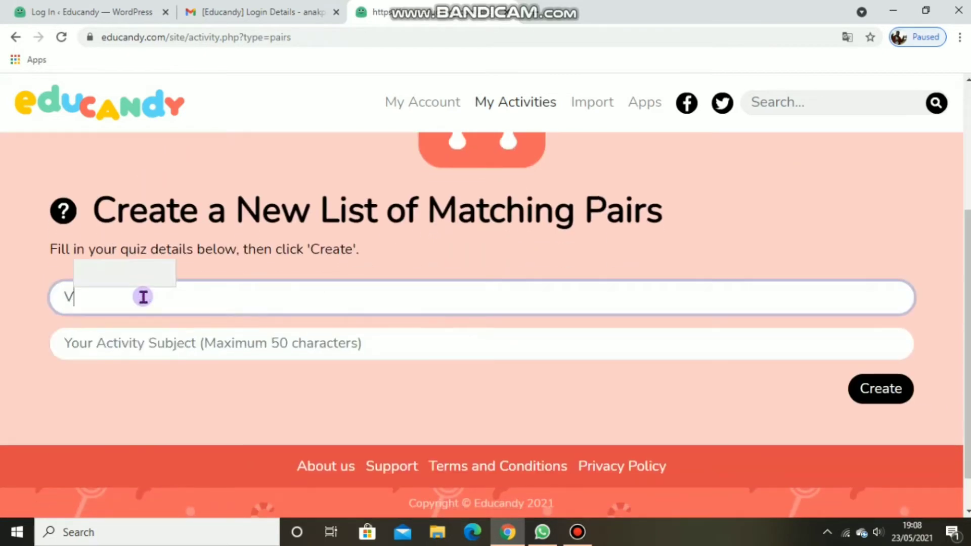
{"action": "type", "text": "ocabulary"}
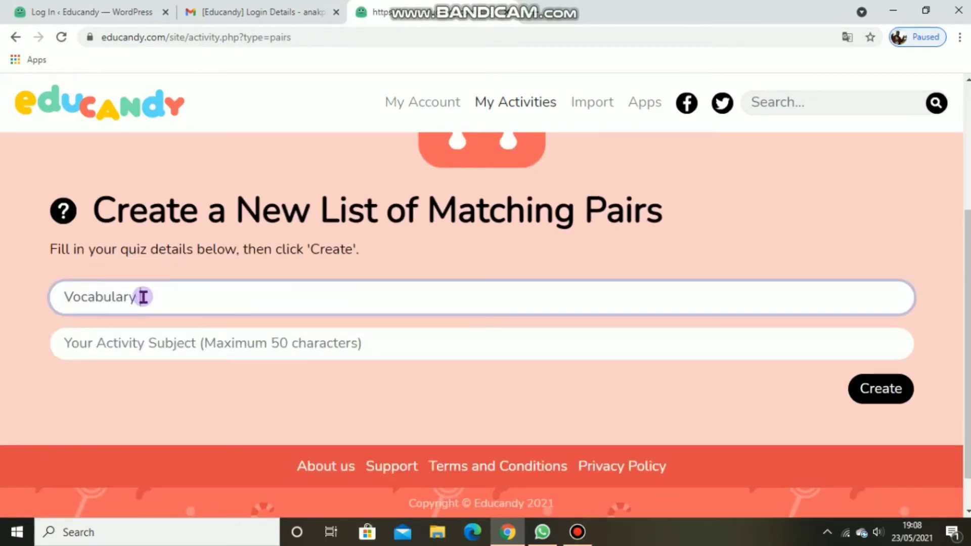
{"action": "type", "text": " Builders"}
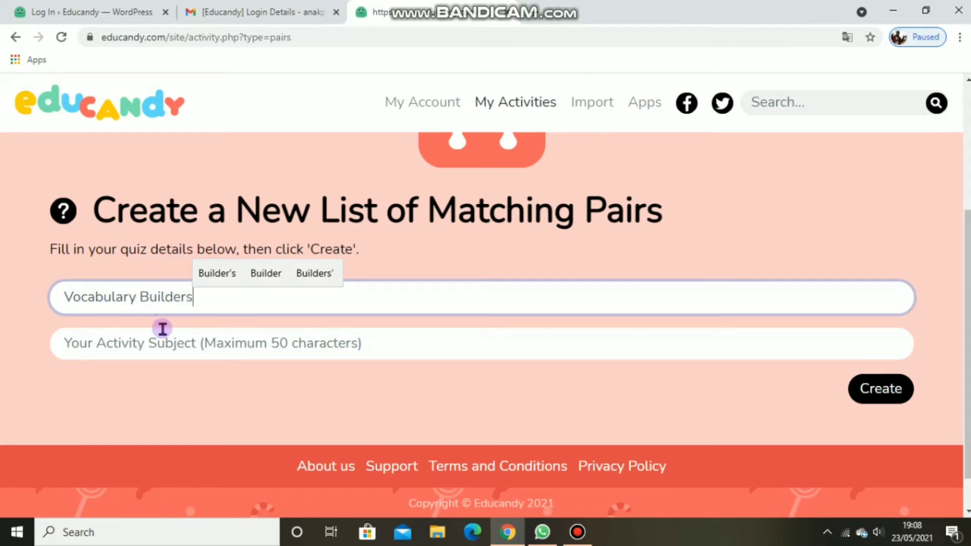
Step: Set the activity subject to "Match the word with their Indonesian equivalents" and create the activity
{"action": "left_click", "coordinate": [161, 346]}
{"action": "type", "text": "Match th"}
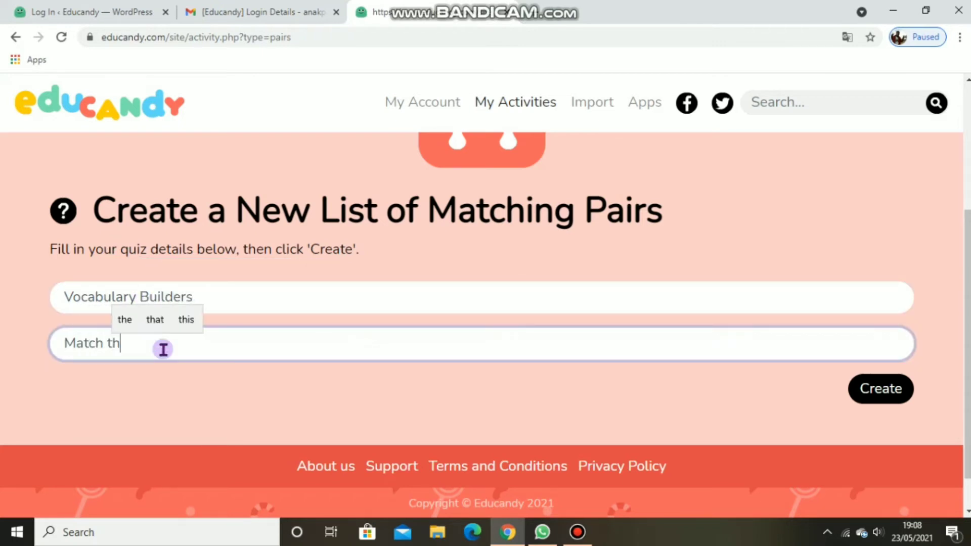
{"action": "type", "text": "e words with their"}
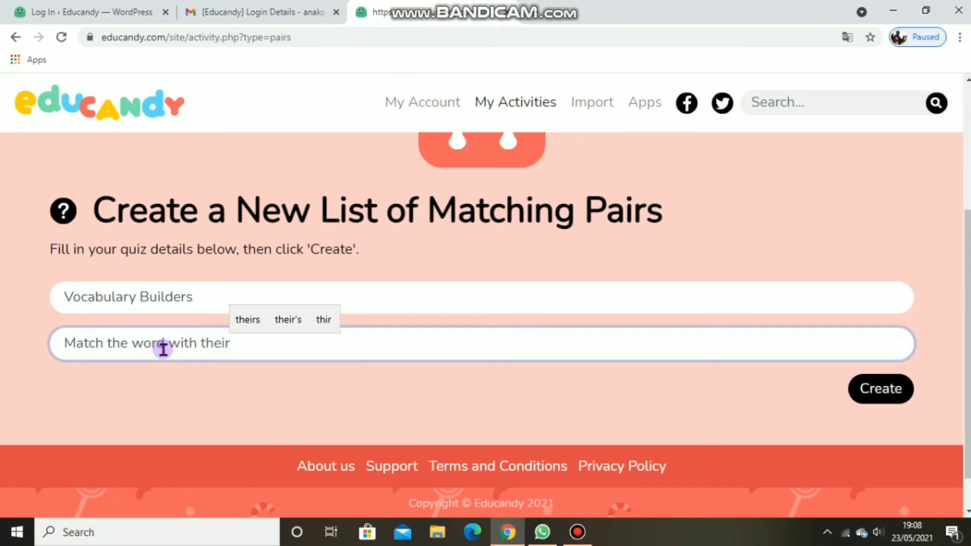
{"action": "type", "text": " Indonesian e"}
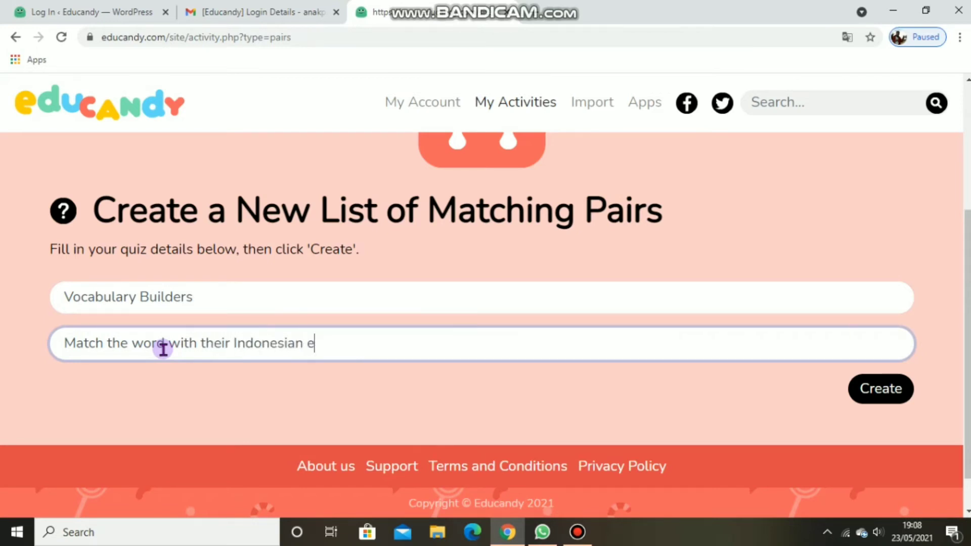
{"action": "type", "text": "quivalent"}
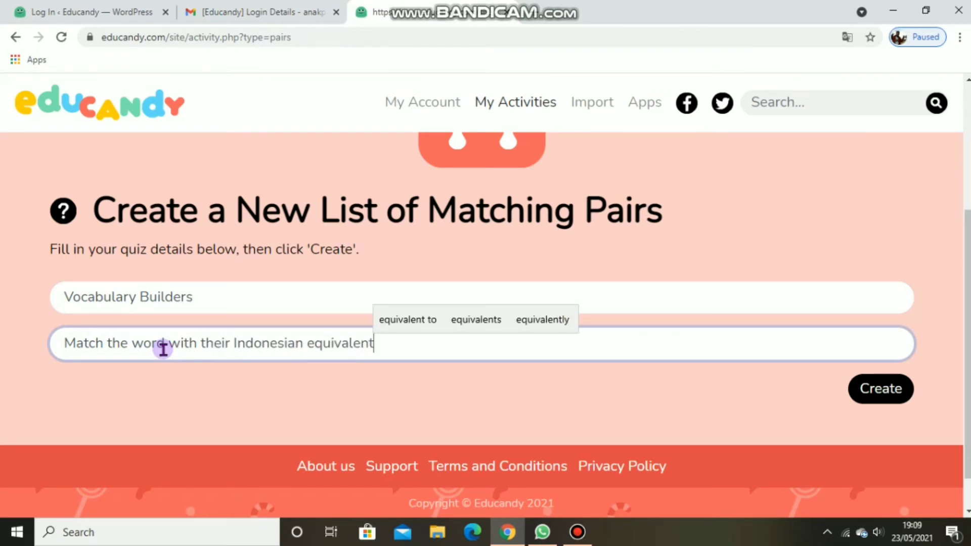
{"action": "type", "text": "s"}
{"action": "left_click", "coordinate": [881, 399]}
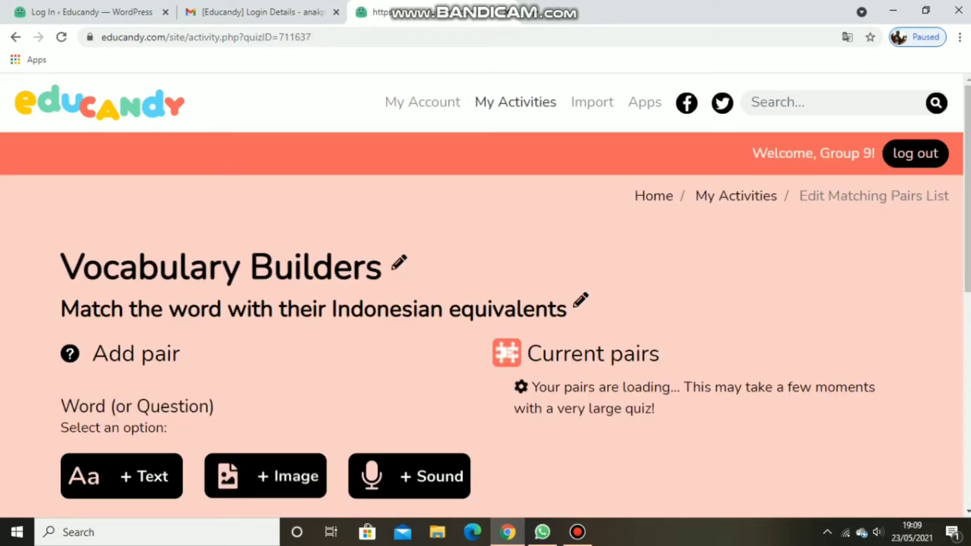
Step: Add a text pair with the word "couple" and the match "pasangan", and open a text entry for another pair
{"action": "scroll", "coordinate": [911, 354], "scroll_direction": "down", "scroll_amount": 8}
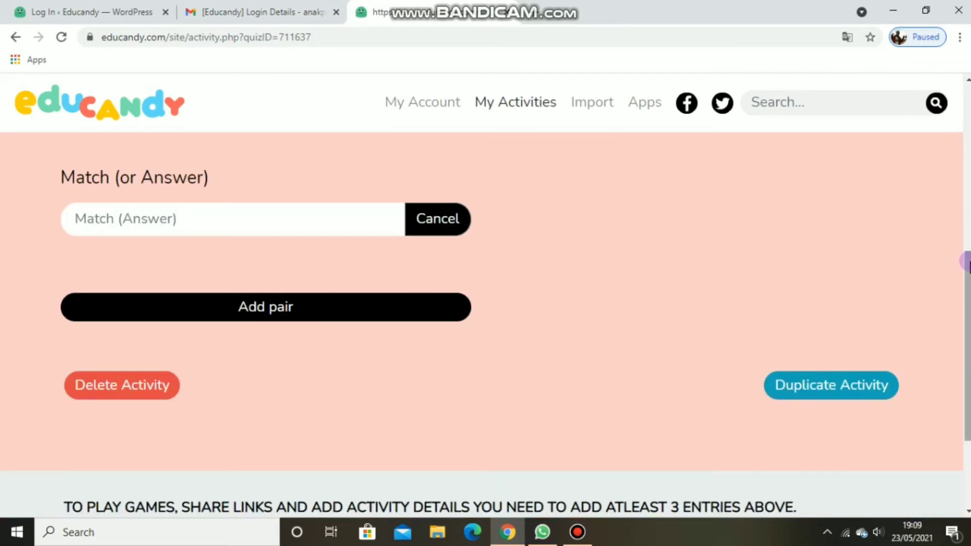
{"action": "left_click_drag", "start_coordinate": [966, 260], "coordinate": [957, 114]}
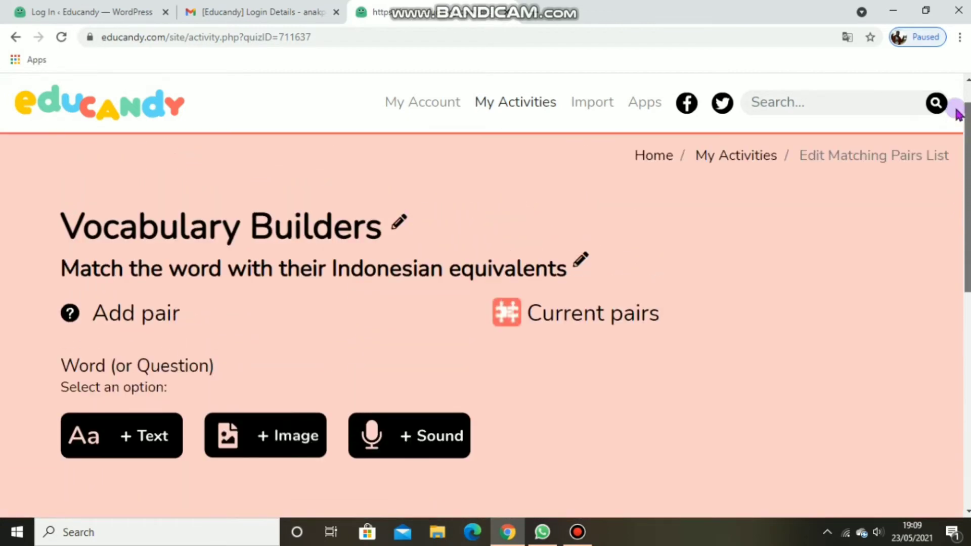
{"action": "scroll", "coordinate": [956, 117], "scroll_direction": "down", "scroll_amount": 2}
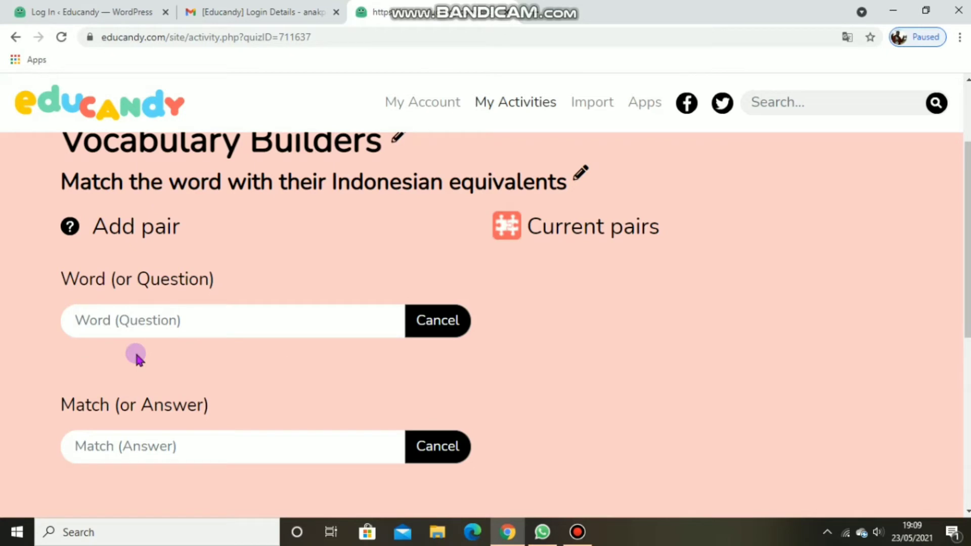
{"action": "left_click", "coordinate": [185, 321]}
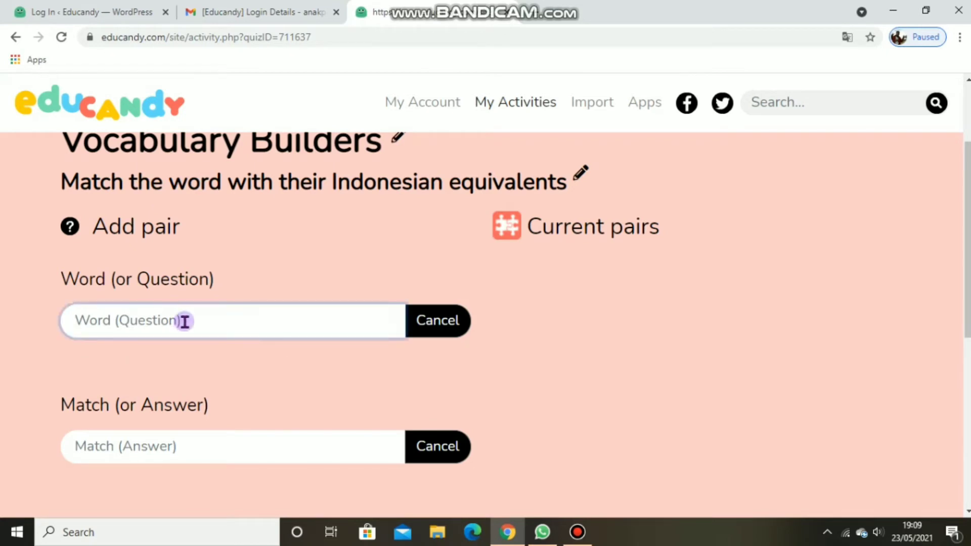
{"action": "type", "text": "couple"}
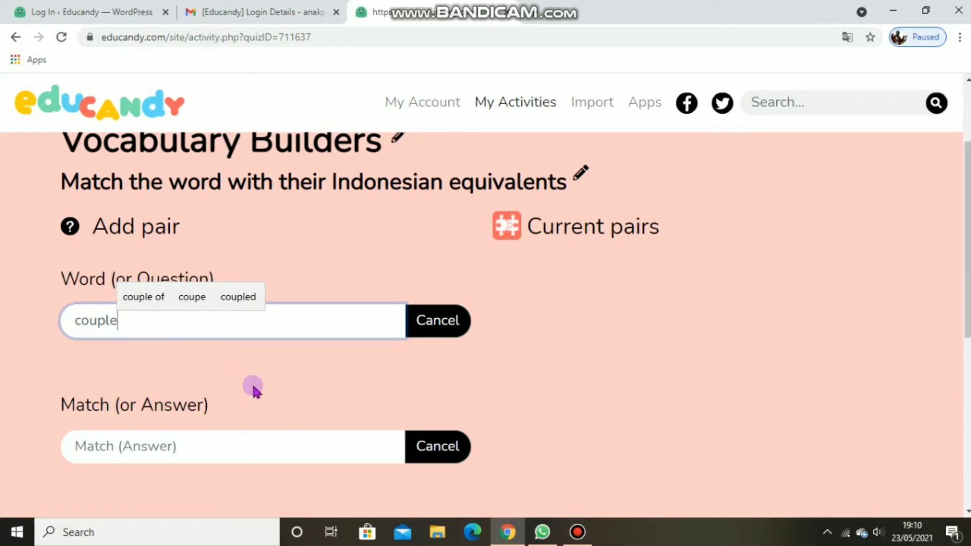
{"action": "left_click", "coordinate": [222, 445]}
{"action": "type", "text": "pasangan"}
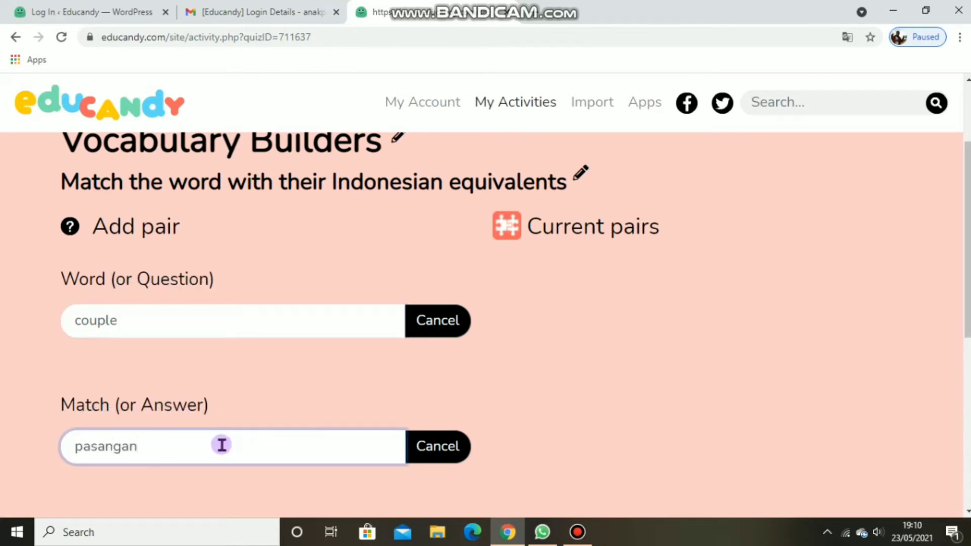
{"action": "scroll", "coordinate": [227, 445], "scroll_direction": "down", "scroll_amount": 3}
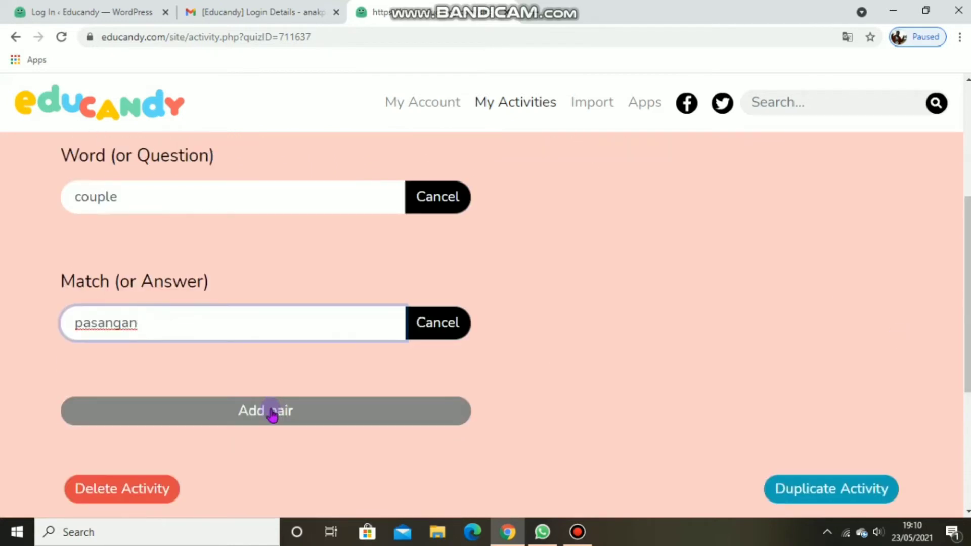
{"action": "left_click", "coordinate": [273, 413]}
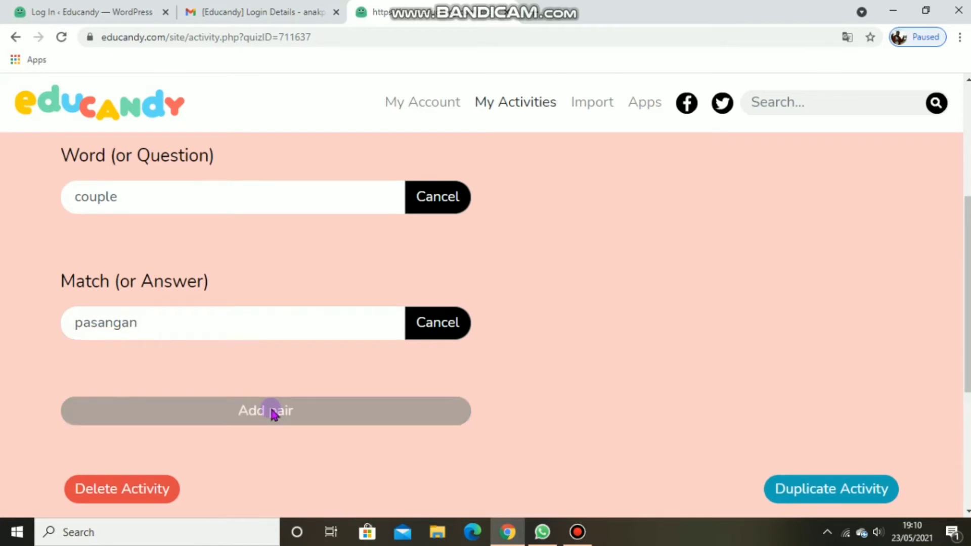
{"action": "left_click", "coordinate": [160, 359]}
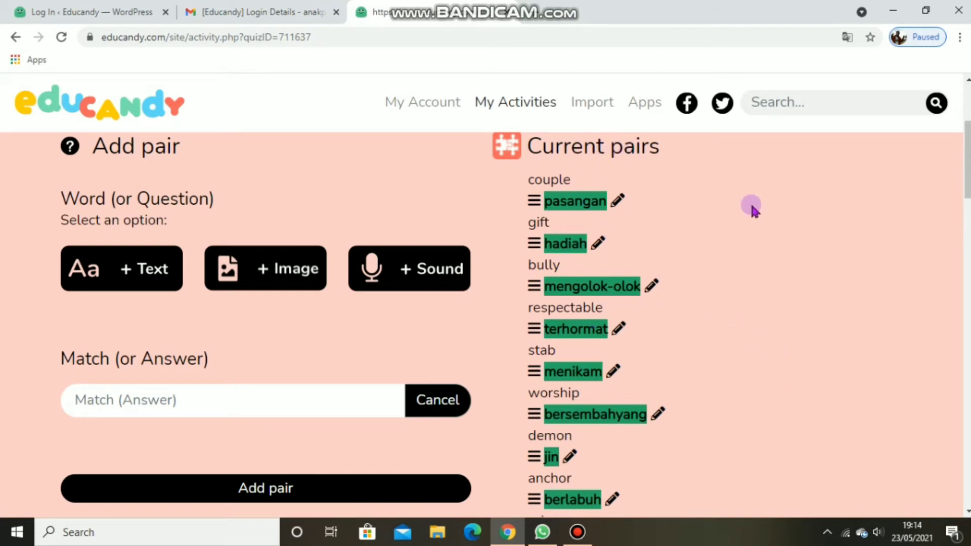
Step: Start the Multiple Choice game of the Vocabulary Builders activity and answer "raise" with "membesarkan"
{"action": "scroll", "coordinate": [966, 187], "scroll_direction": "down", "scroll_amount": 5}
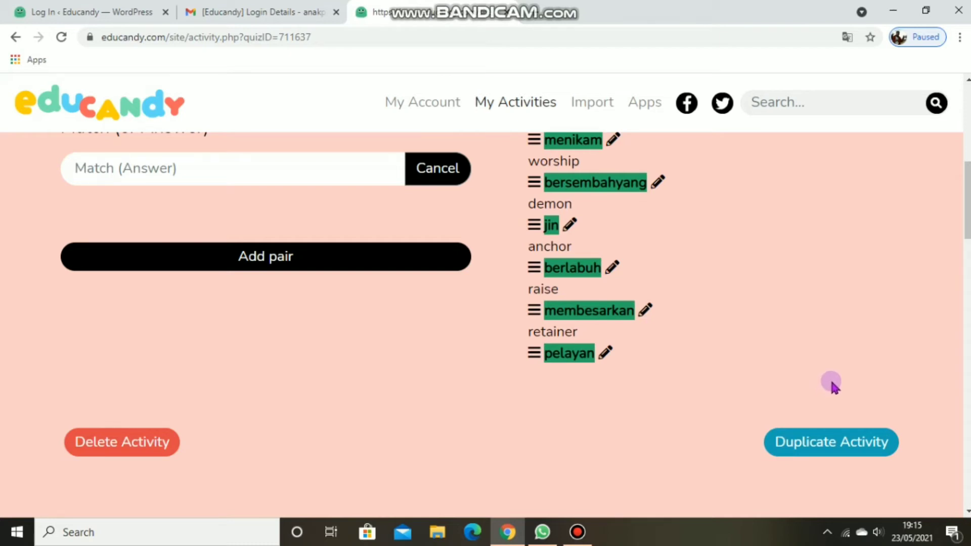
{"action": "scroll", "coordinate": [966, 203], "scroll_direction": "down", "scroll_amount": 9}
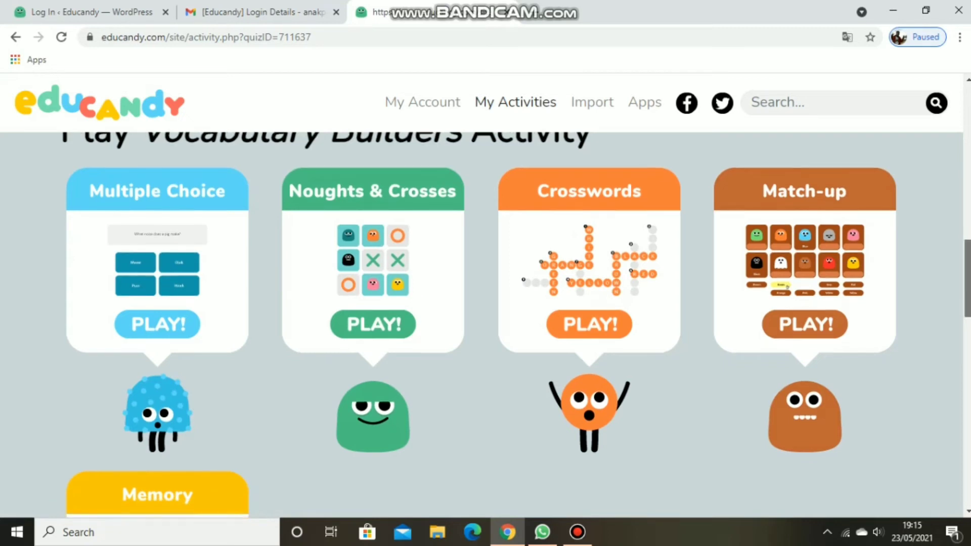
{"action": "scroll", "coordinate": [967, 279], "scroll_direction": "down", "scroll_amount": 6}
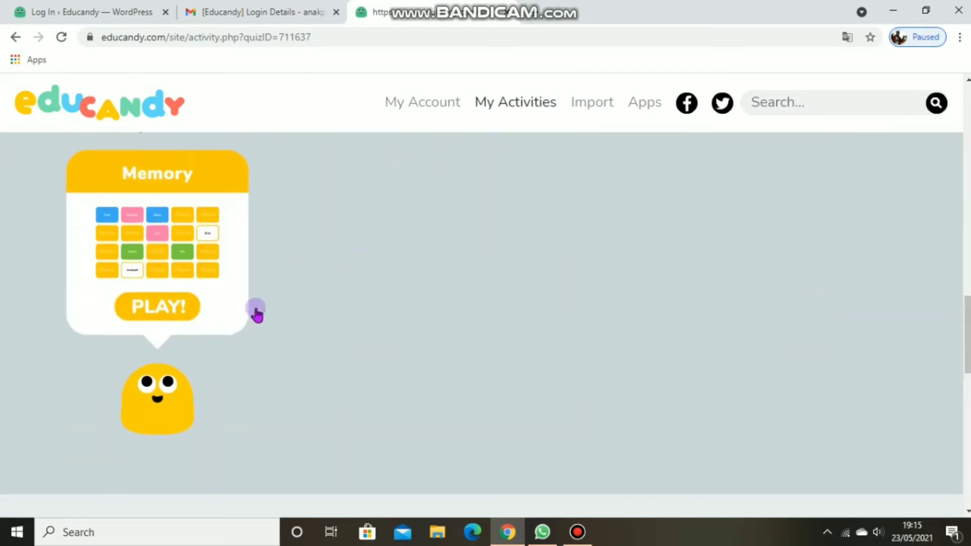
{"action": "scroll", "coordinate": [256, 312], "scroll_direction": "up", "scroll_amount": 6}
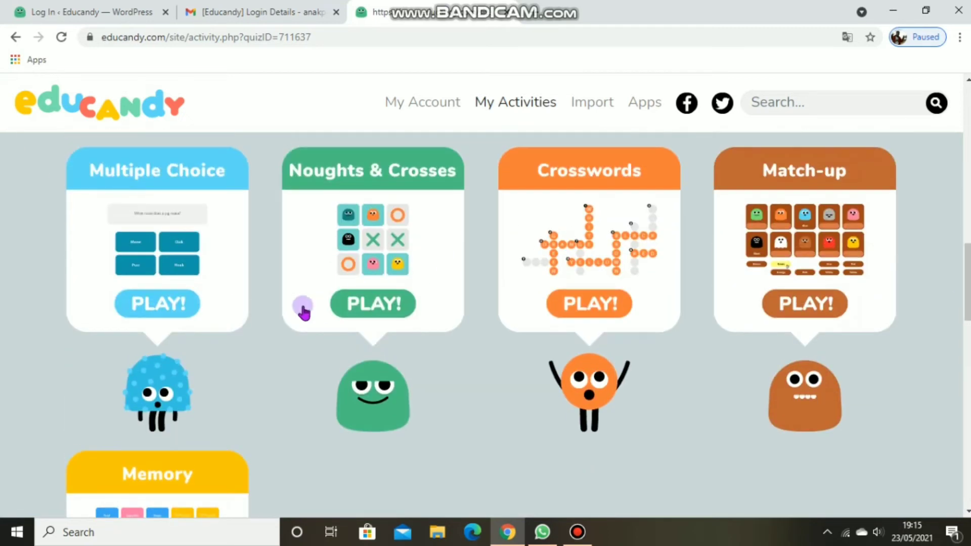
{"action": "left_click", "coordinate": [176, 307]}
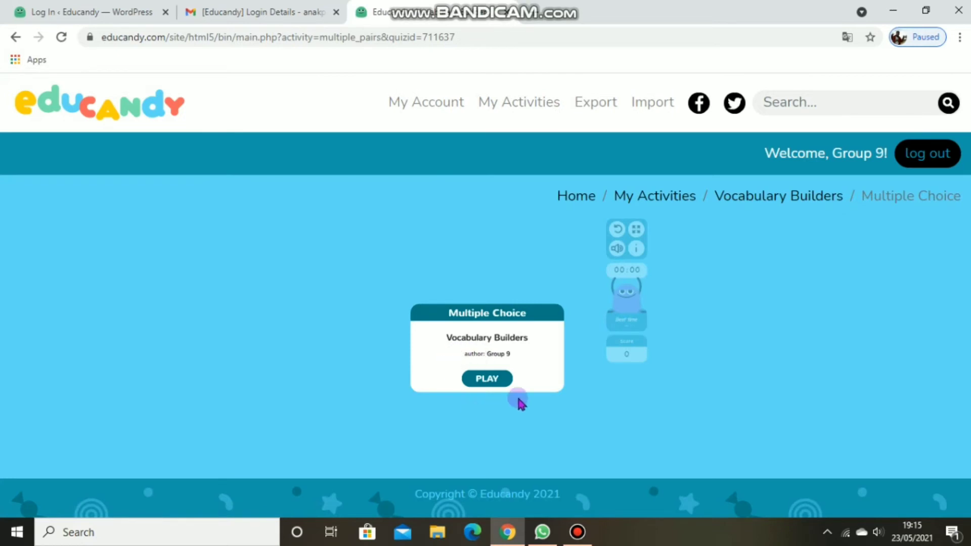
{"action": "left_click", "coordinate": [488, 379]}
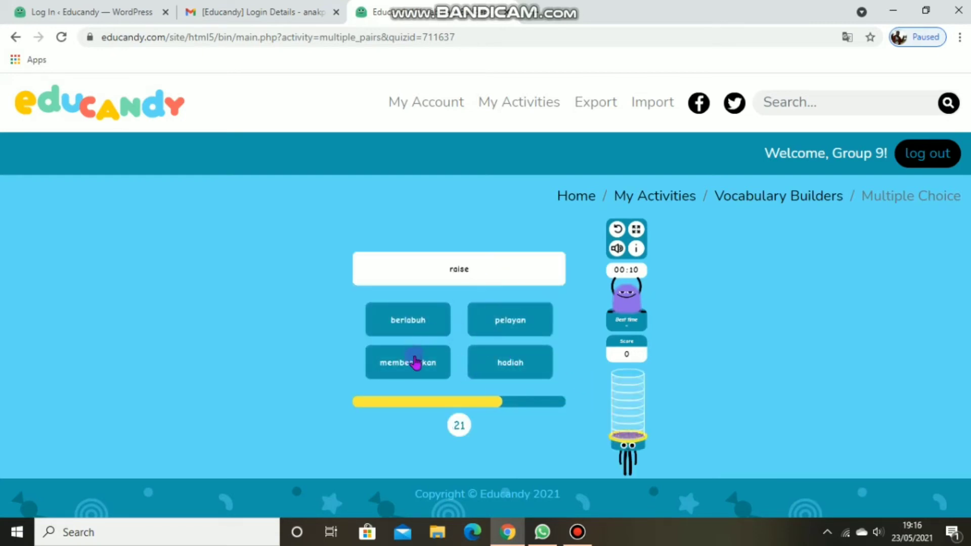
{"action": "left_click", "coordinate": [416, 364]}
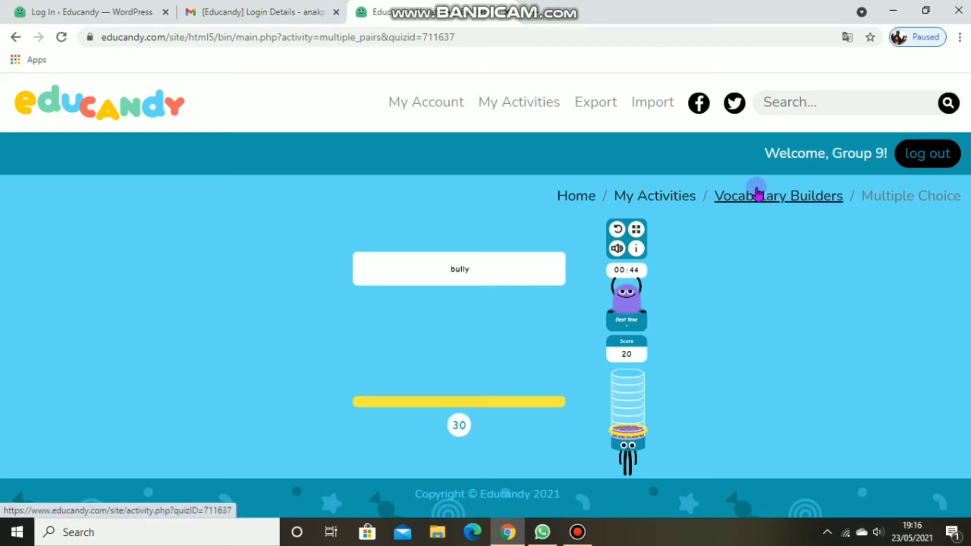
Step: Return to the Vocabulary Builders activity page and launch its Noughts & Crosses game
{"action": "left_click", "coordinate": [757, 193]}
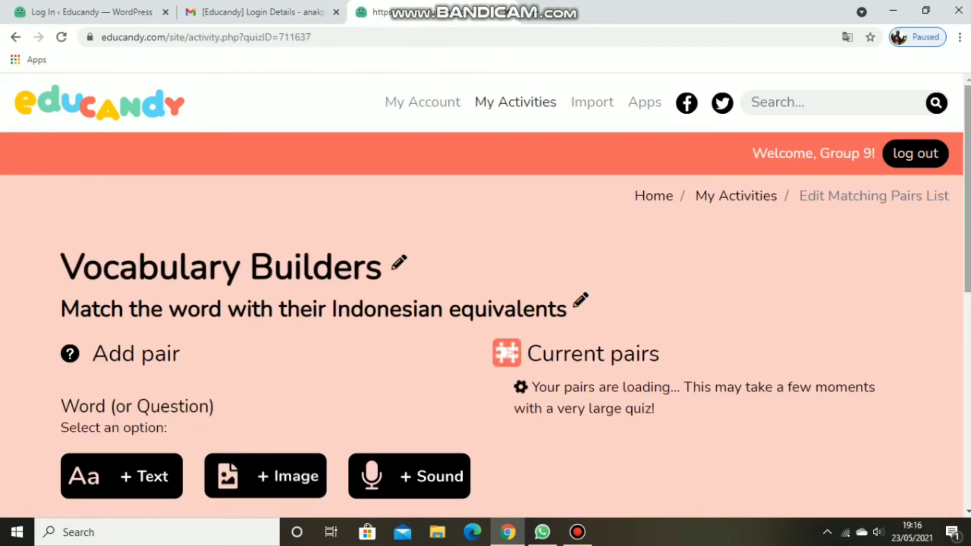
{"action": "scroll", "coordinate": [966, 394], "scroll_direction": "down", "scroll_amount": 15}
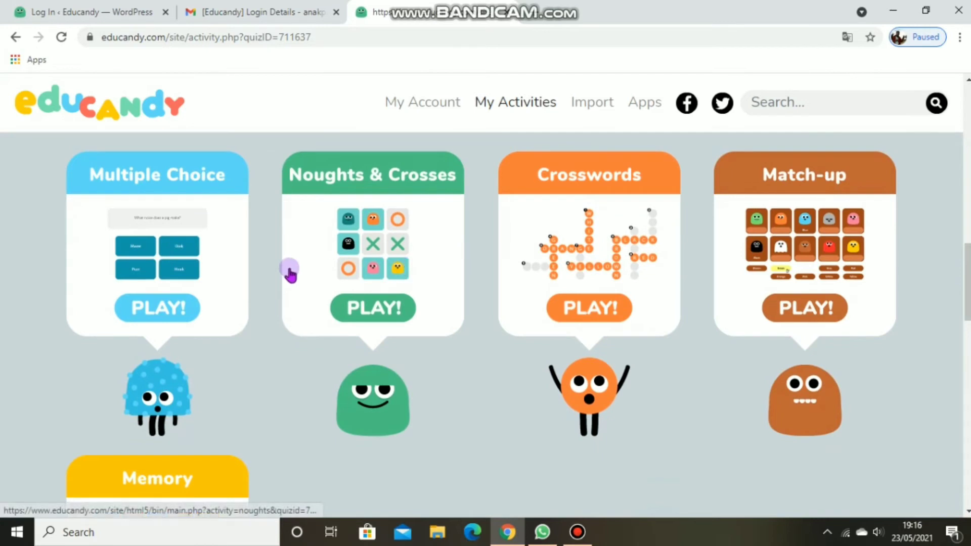
{"action": "left_click", "coordinate": [359, 313]}
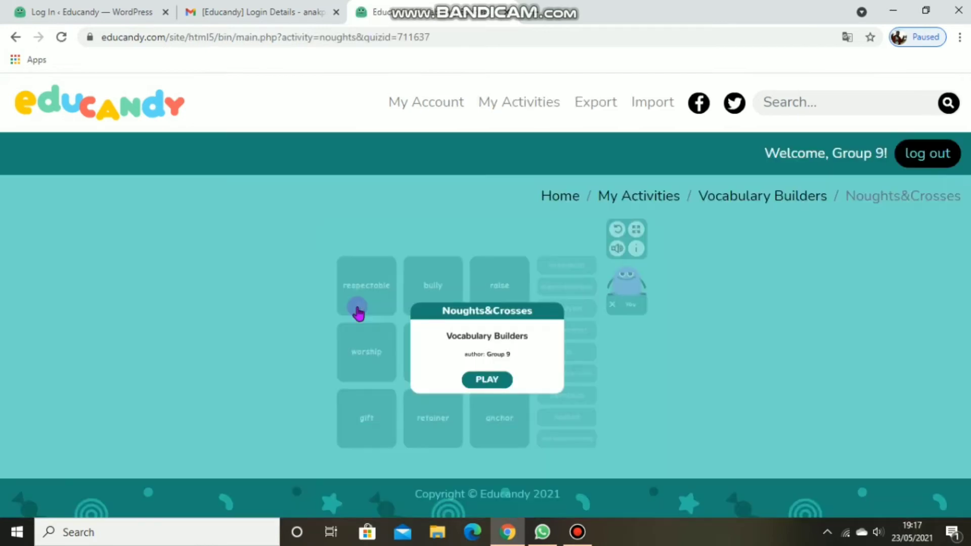
Step: Start Noughts & Crosses against the computer and claim the centre square by matching "jin" with "demon"
{"action": "left_click", "coordinate": [487, 385]}
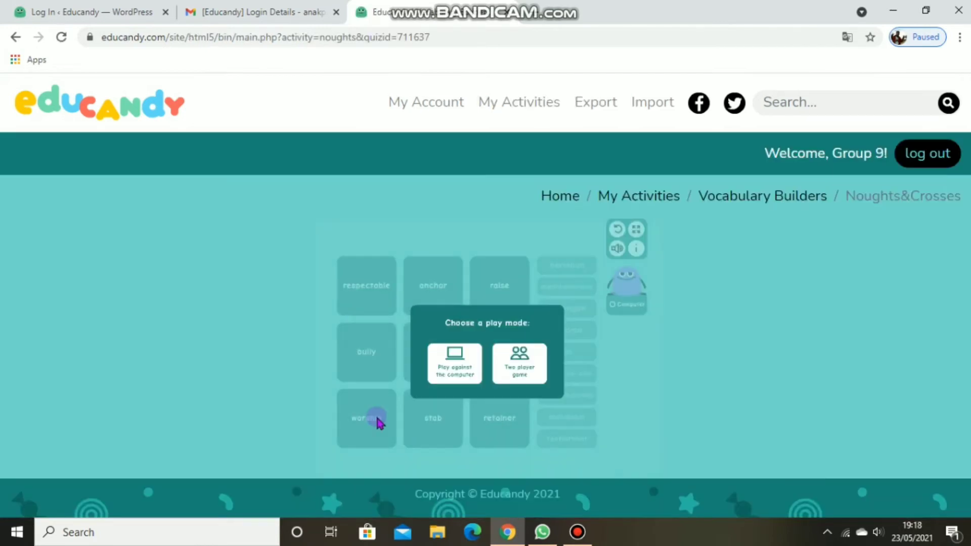
{"action": "left_click", "coordinate": [445, 365]}
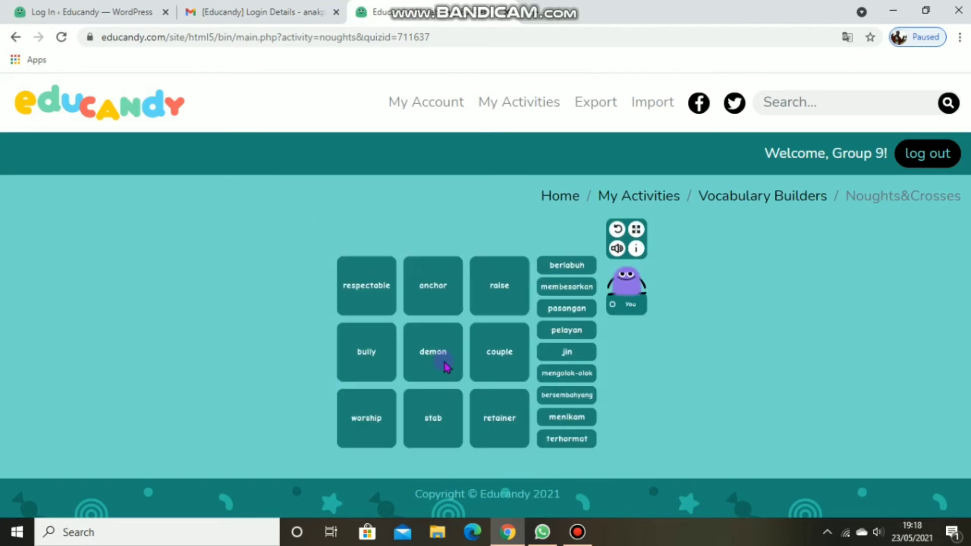
{"action": "left_click_drag", "start_coordinate": [572, 356], "coordinate": [432, 354]}
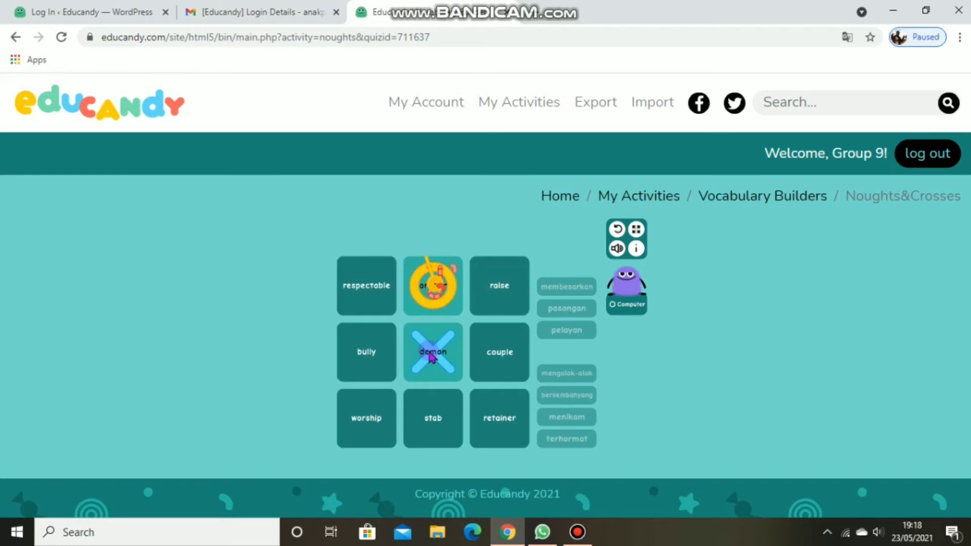
Step: Complete the line of crosses by matching "membesarkan" with "raise", "pelayan" with "retainer" and "pasangan" with "couple"
{"action": "left_click_drag", "start_coordinate": [564, 287], "coordinate": [530, 291]}
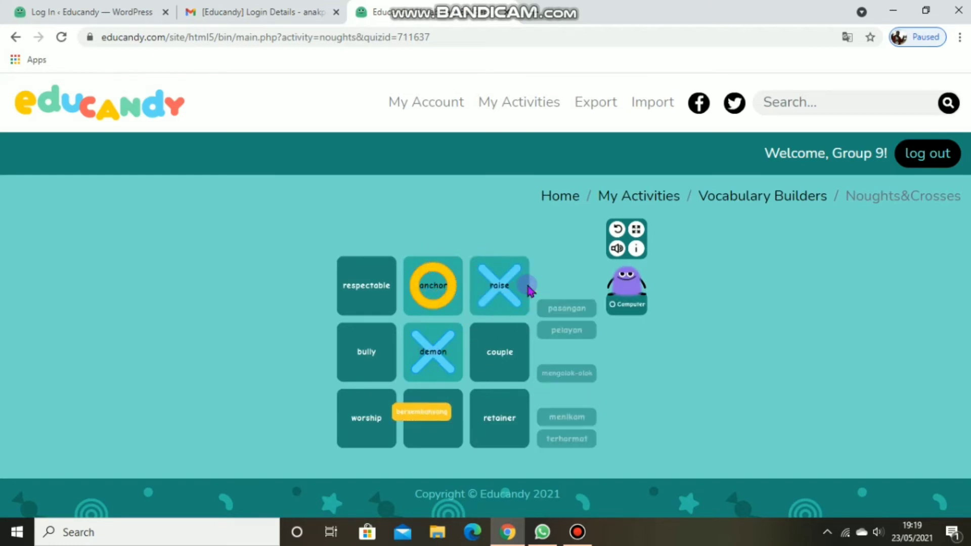
{"action": "left_click_drag", "start_coordinate": [554, 332], "coordinate": [509, 415]}
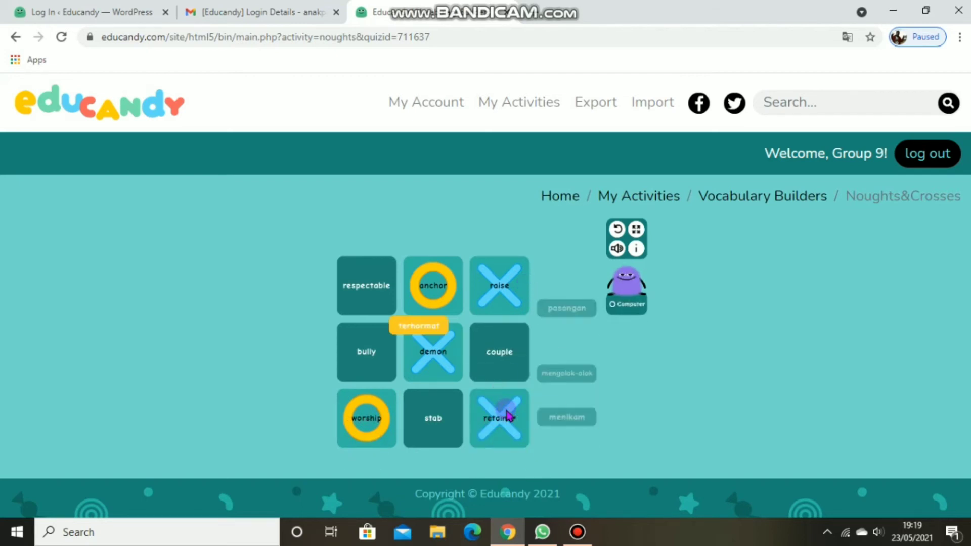
{"action": "left_click_drag", "start_coordinate": [595, 309], "coordinate": [519, 351]}
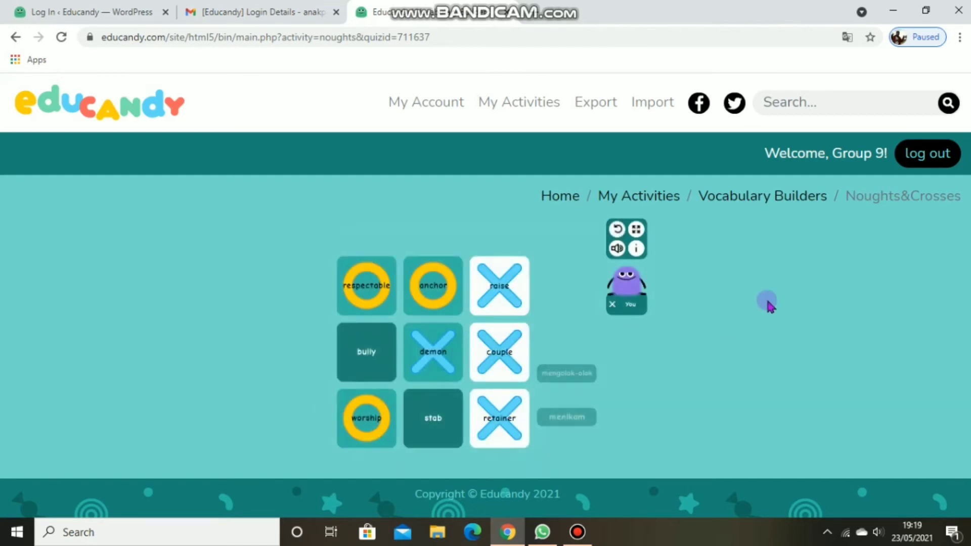
Step: Return to the Vocabulary Builders activity page and start its Crosswords game
{"action": "left_click", "coordinate": [751, 198]}
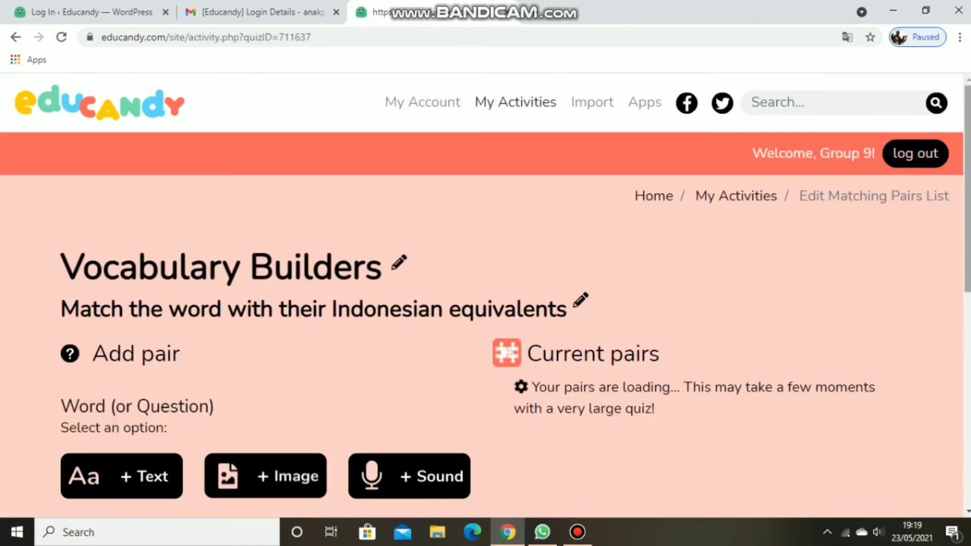
{"action": "scroll", "coordinate": [481, 323], "scroll_direction": "down", "scroll_amount": 7}
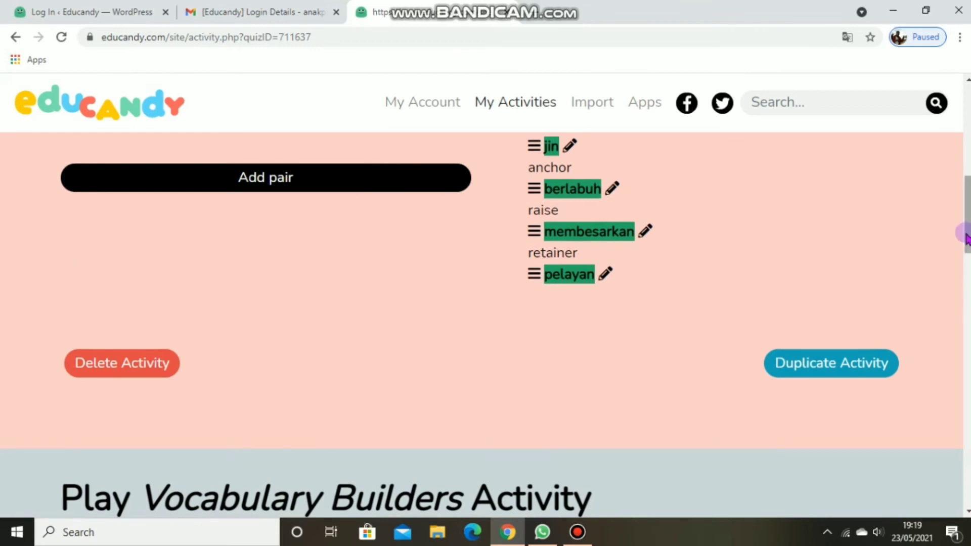
{"action": "left_click_drag", "start_coordinate": [966, 236], "coordinate": [967, 296]}
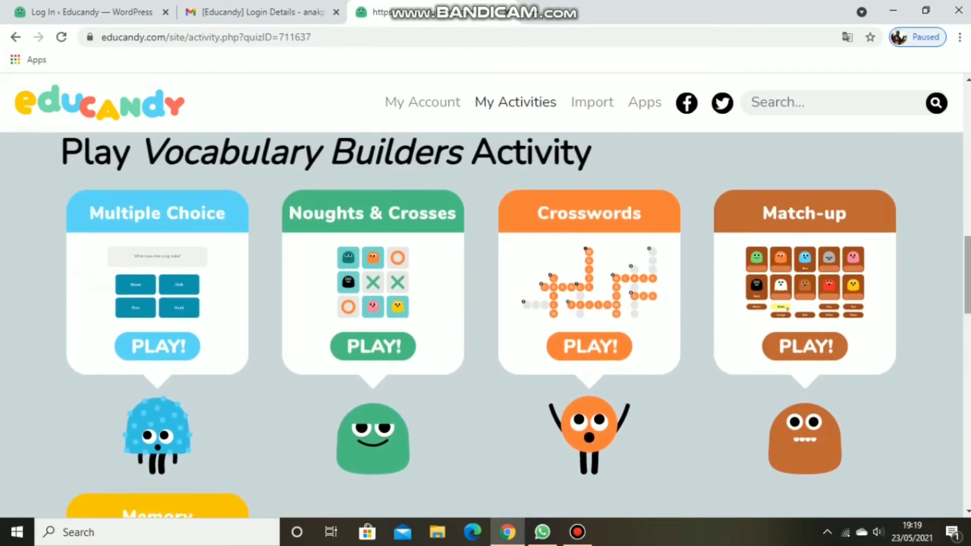
{"action": "left_click", "coordinate": [614, 357]}
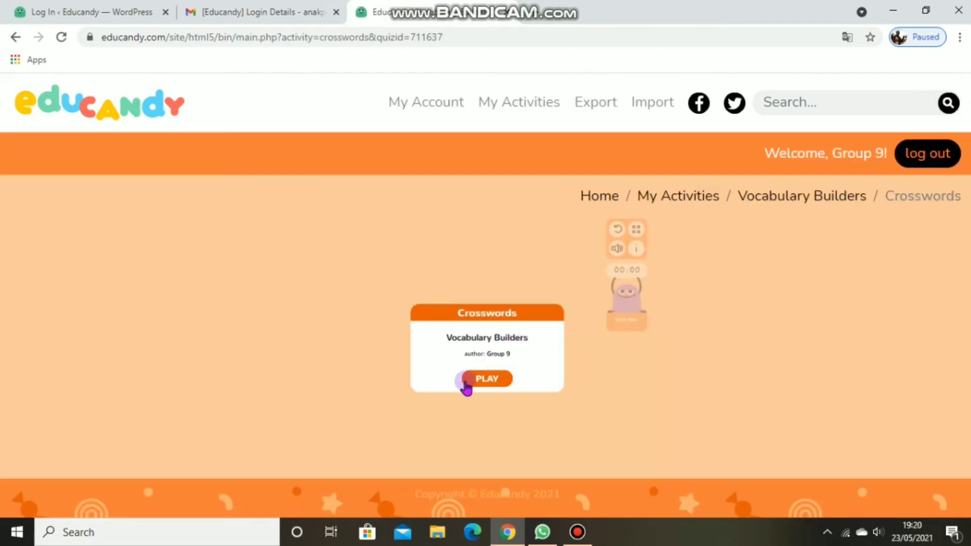
{"action": "left_click", "coordinate": [488, 380]}
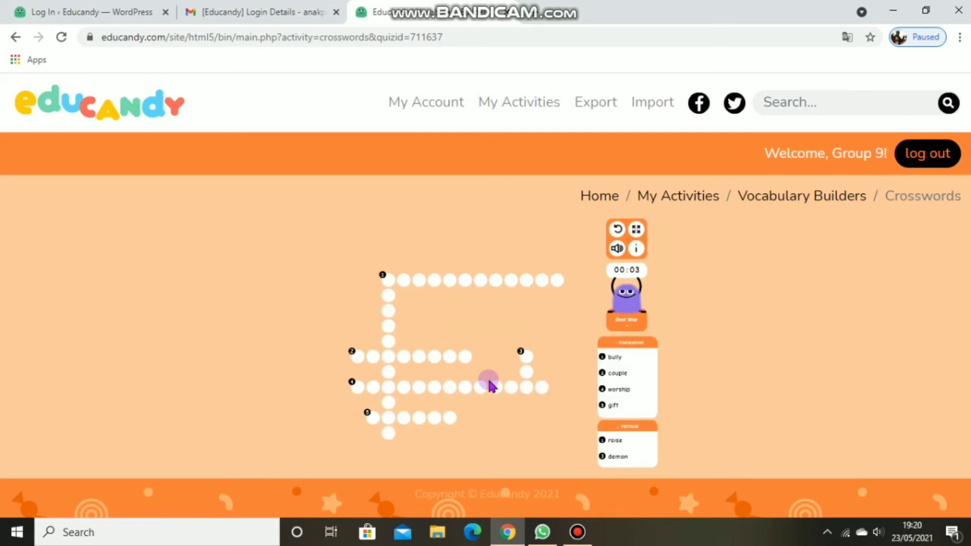
Step: Fill in the horizontal crossword clue "bully" with the letters MENGOLOKOLOK
{"action": "left_click", "coordinate": [613, 358]}
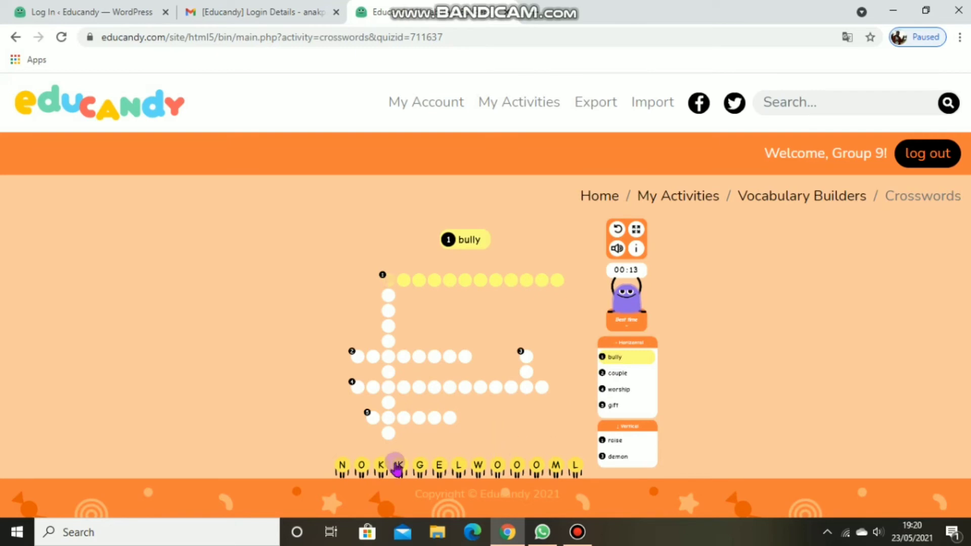
{"action": "left_click", "coordinate": [439, 465]}
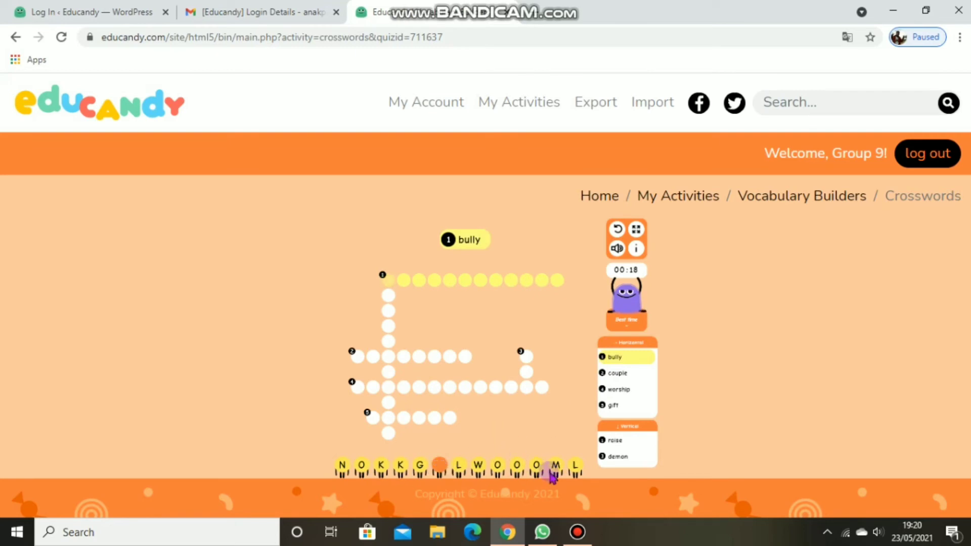
{"action": "left_click", "coordinate": [556, 466]}
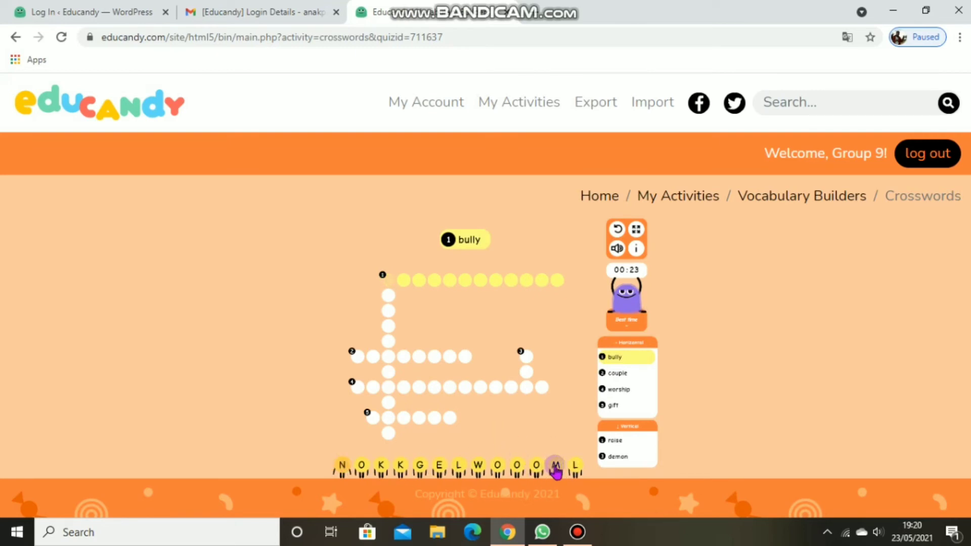
{"action": "left_click", "coordinate": [438, 465]}
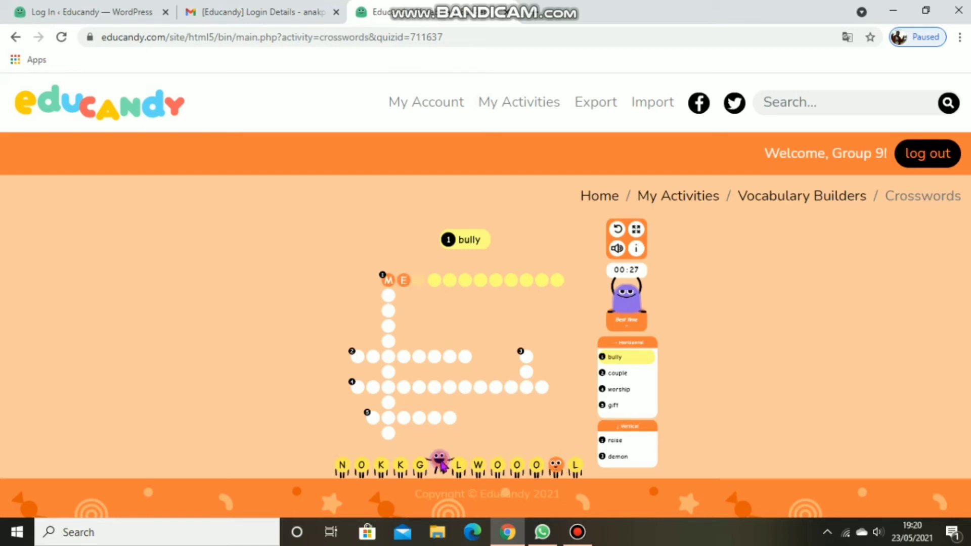
{"action": "left_click", "coordinate": [343, 465]}
{"action": "left_click", "coordinate": [420, 465]}
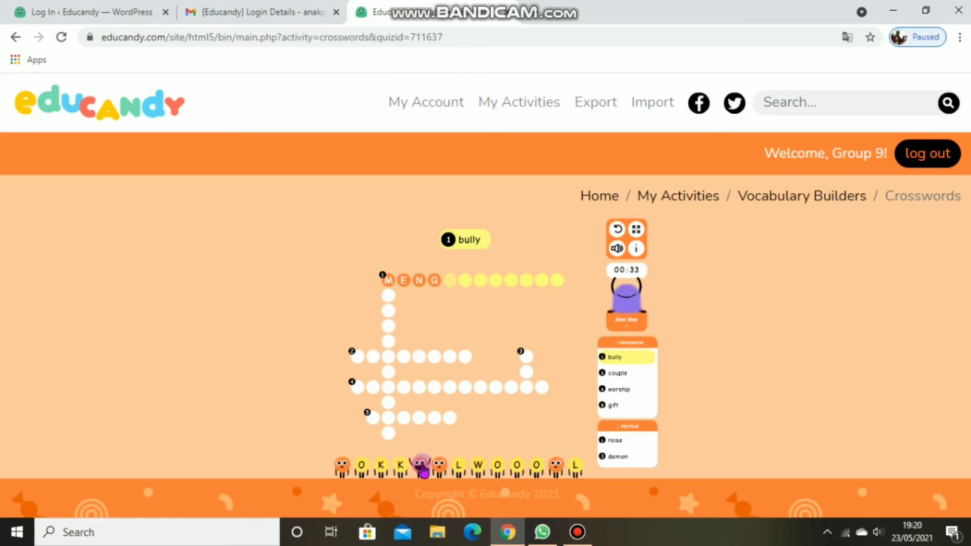
{"action": "left_click", "coordinate": [498, 465]}
{"action": "left_click", "coordinate": [575, 465]}
{"action": "left_click", "coordinate": [536, 465]}
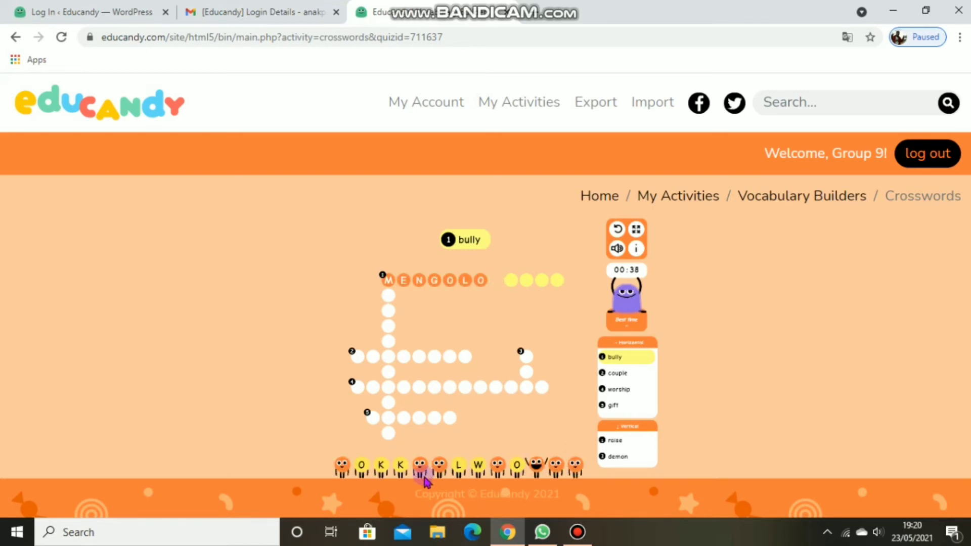
{"action": "left_click", "coordinate": [401, 465]}
{"action": "left_click", "coordinate": [361, 465]}
{"action": "left_click", "coordinate": [459, 465]}
{"action": "left_click", "coordinate": [517, 465]}
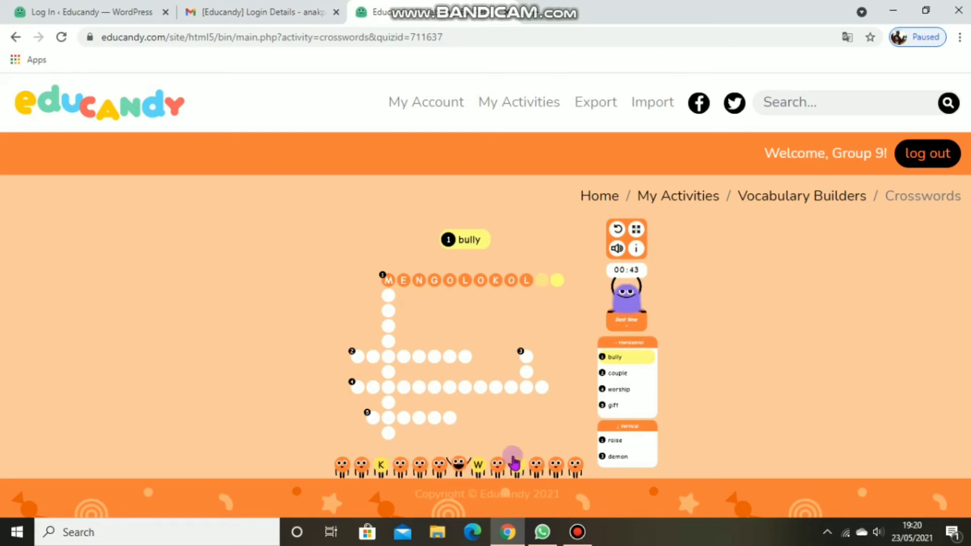
{"action": "left_click", "coordinate": [383, 465]}
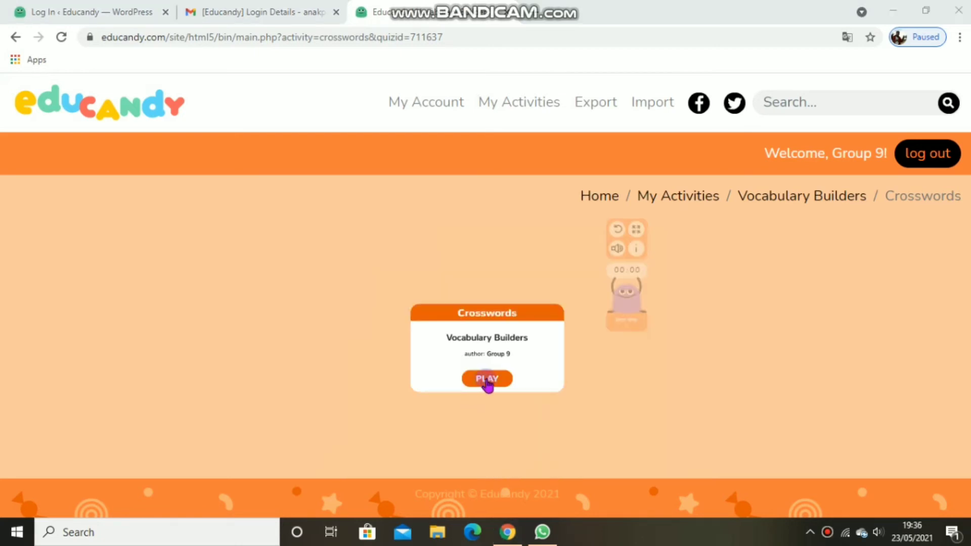
Step: Return to the Vocabulary Builders activity page and start its Match-up game
{"action": "left_click", "coordinate": [804, 200]}
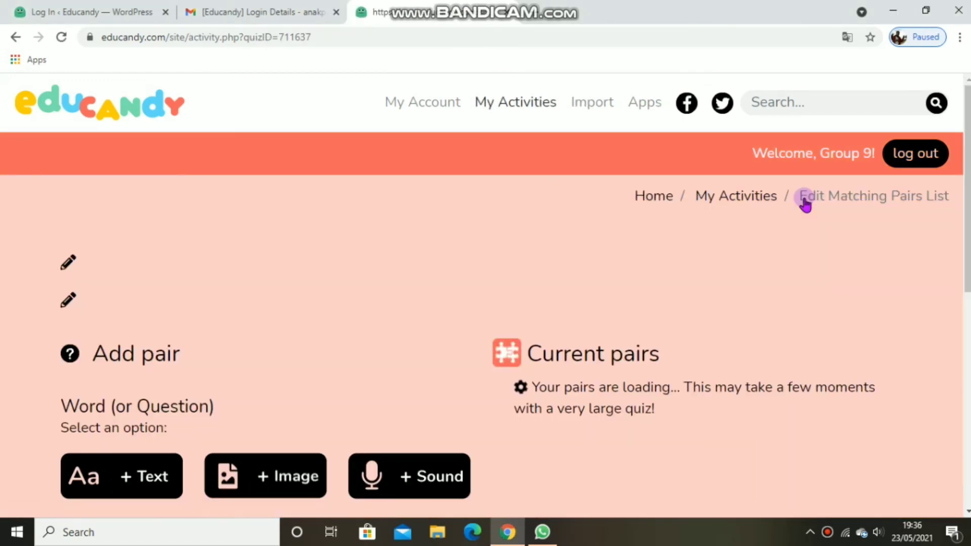
{"action": "scroll", "coordinate": [961, 283], "scroll_direction": "down", "scroll_amount": 4}
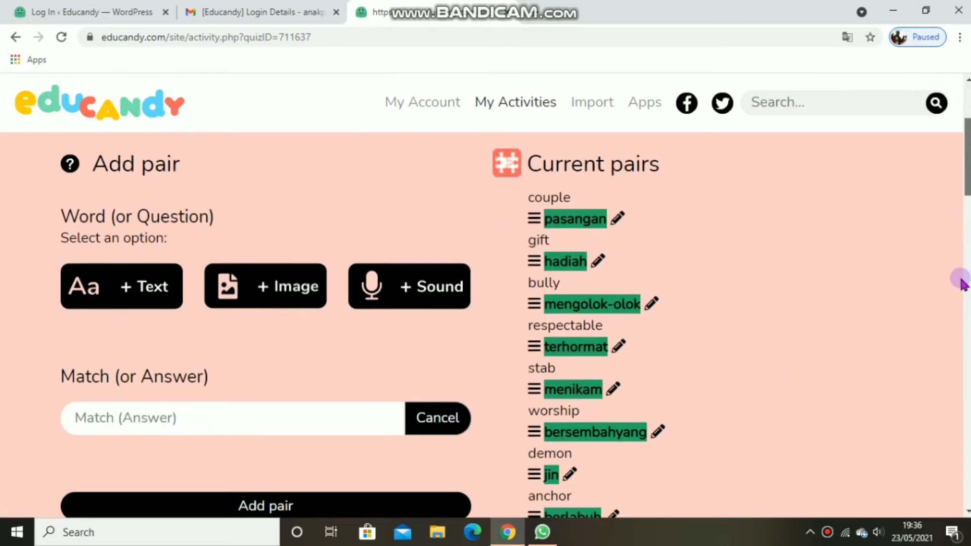
{"action": "scroll", "coordinate": [961, 284], "scroll_direction": "down", "scroll_amount": 12}
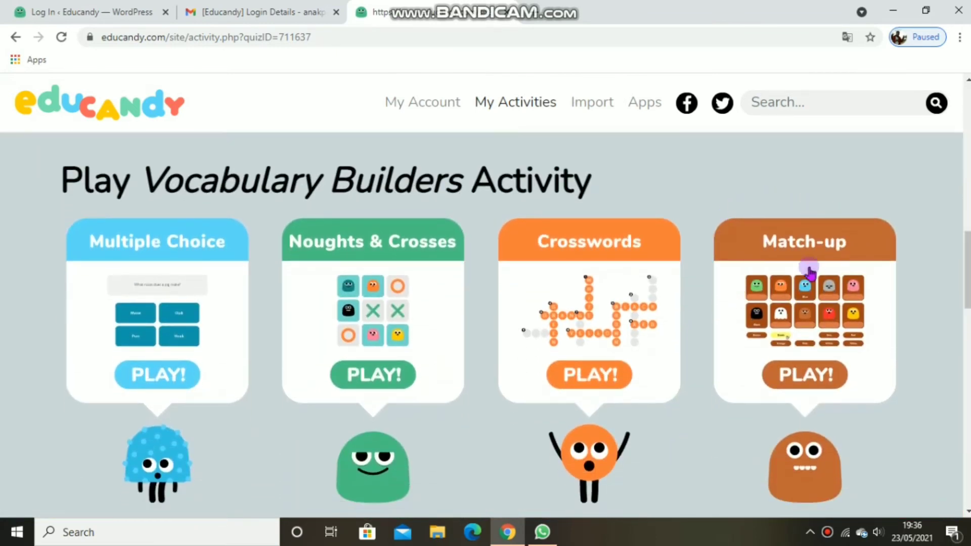
{"action": "left_click", "coordinate": [791, 383]}
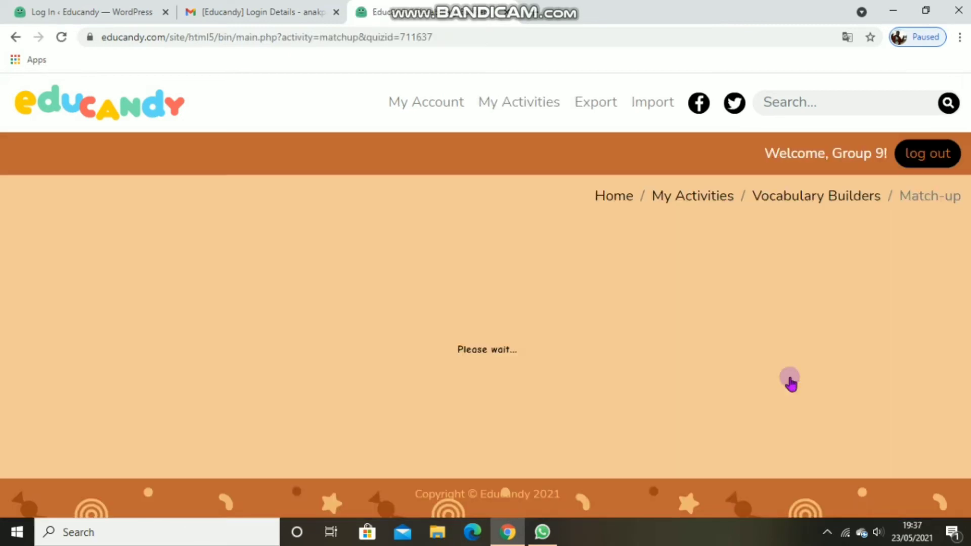
{"action": "left_click", "coordinate": [499, 379]}
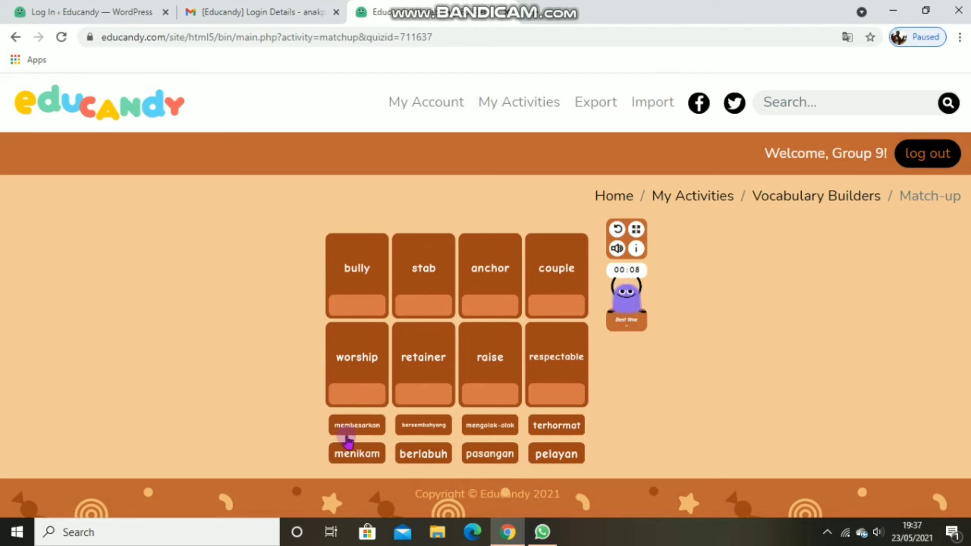
Step: Match "mengolok-olok" with "bully", "menikam" with "stab", "bersembahyang" with "worship" and "membesarkan" with "raise"
{"action": "left_click_drag", "start_coordinate": [482, 439], "coordinate": [484, 427]}
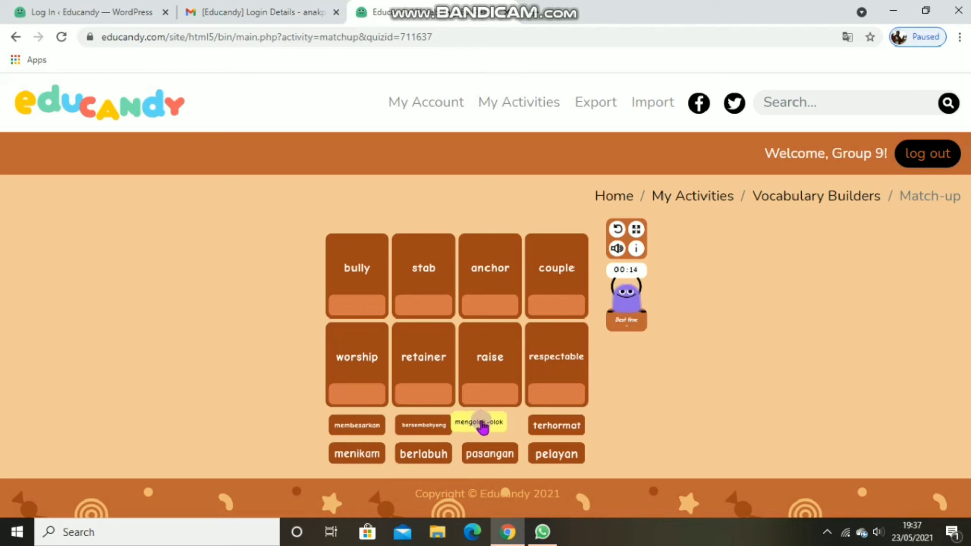
{"action": "left_click_drag", "start_coordinate": [483, 428], "coordinate": [362, 312]}
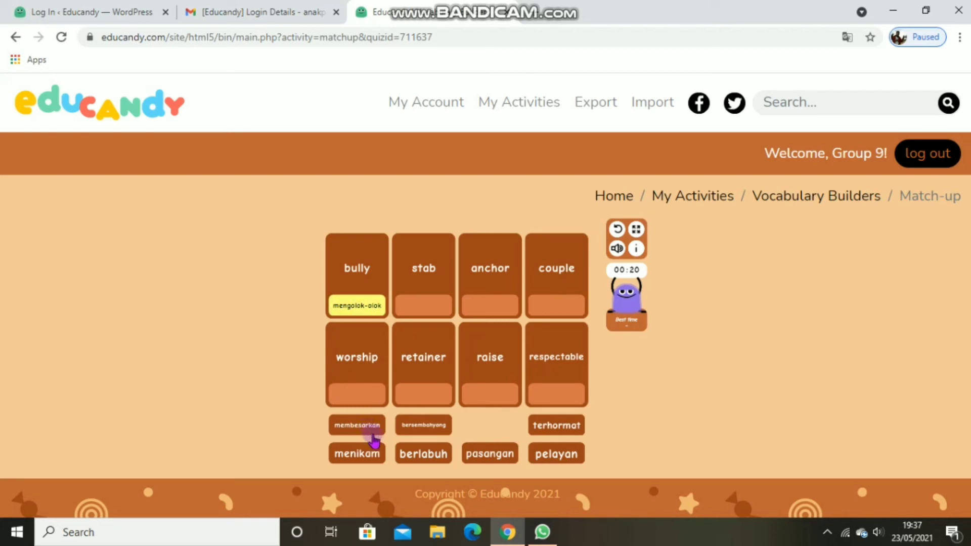
{"action": "left_click_drag", "start_coordinate": [380, 454], "coordinate": [448, 307]}
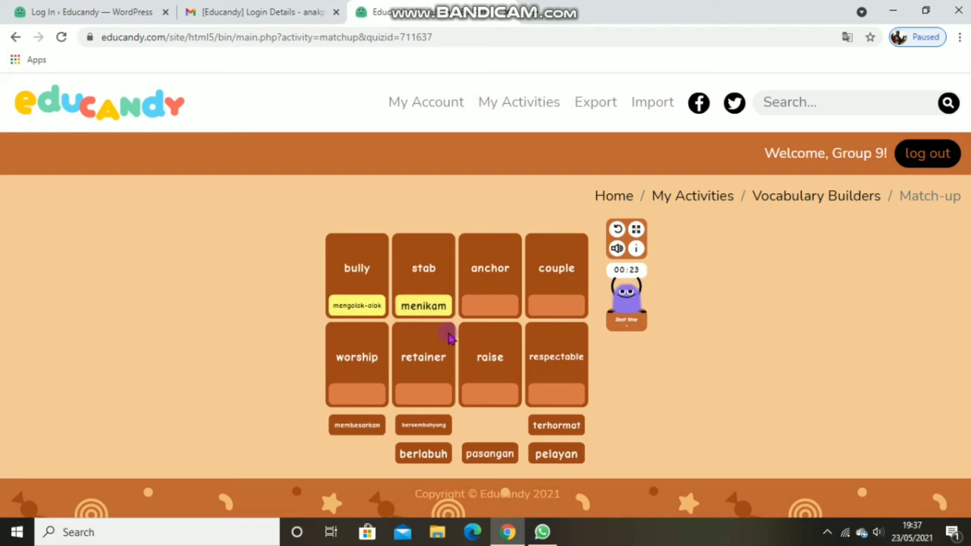
{"action": "left_click_drag", "start_coordinate": [425, 434], "coordinate": [449, 421]}
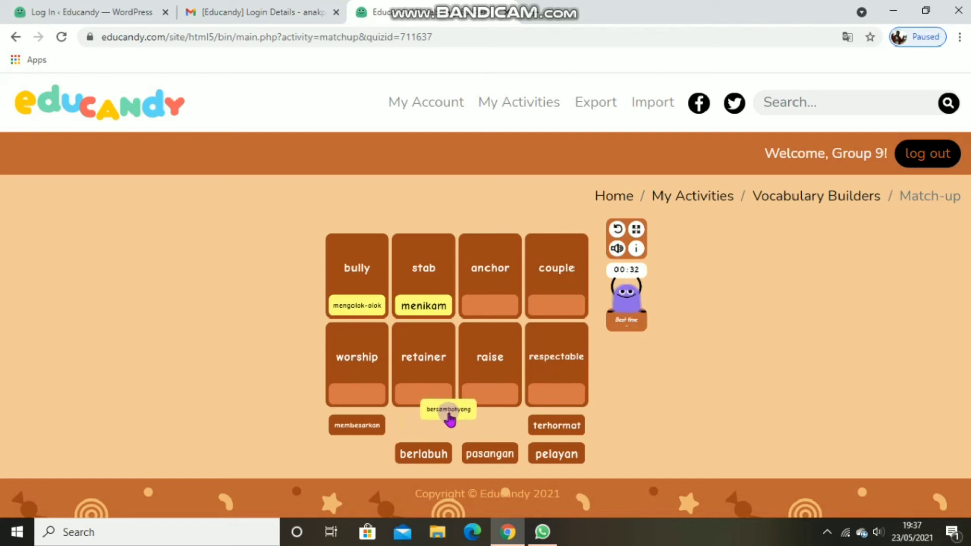
{"action": "left_click_drag", "start_coordinate": [450, 419], "coordinate": [503, 403]}
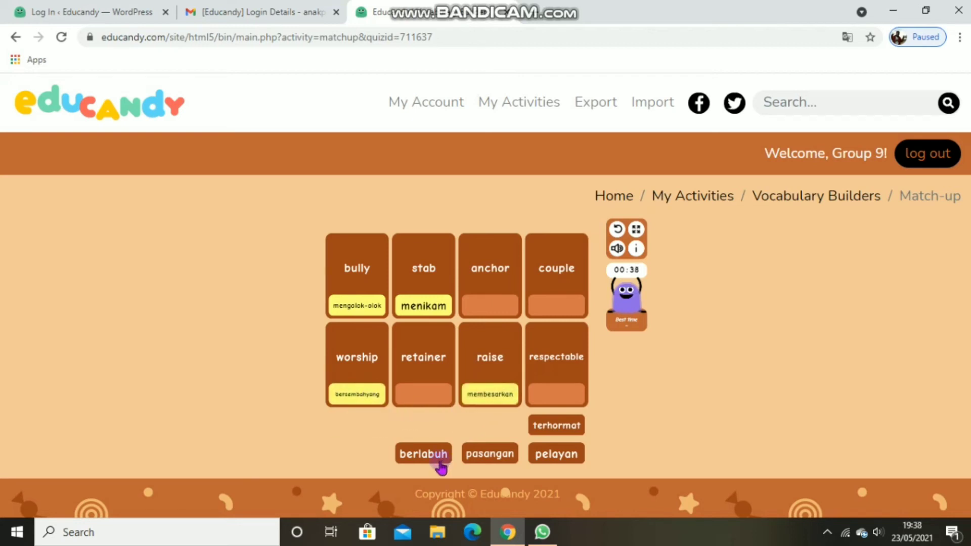
Step: Match "berlabuh" with "anchor", "pasangan" with "couple", "terhormat" with "respectable" and "pelayan" with "retainer"
{"action": "left_click_drag", "start_coordinate": [441, 468], "coordinate": [492, 308]}
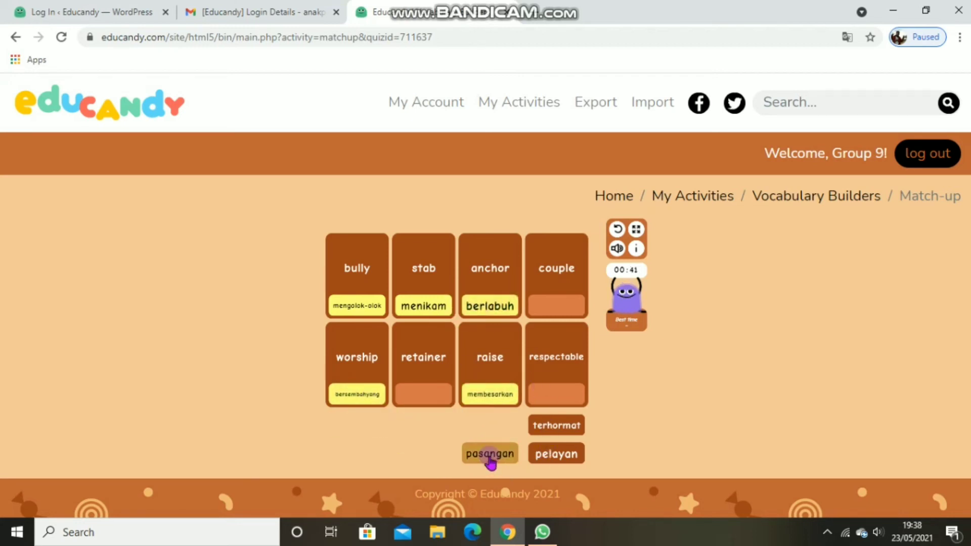
{"action": "left_click_drag", "start_coordinate": [490, 462], "coordinate": [563, 309]}
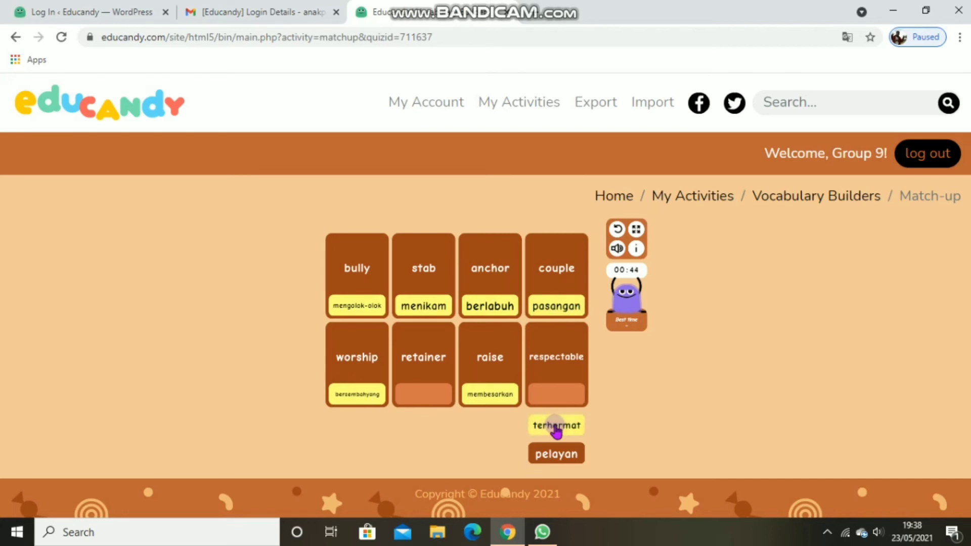
{"action": "left_click_drag", "start_coordinate": [557, 430], "coordinate": [559, 397]}
{"action": "left_click_drag", "start_coordinate": [560, 460], "coordinate": [431, 399]}
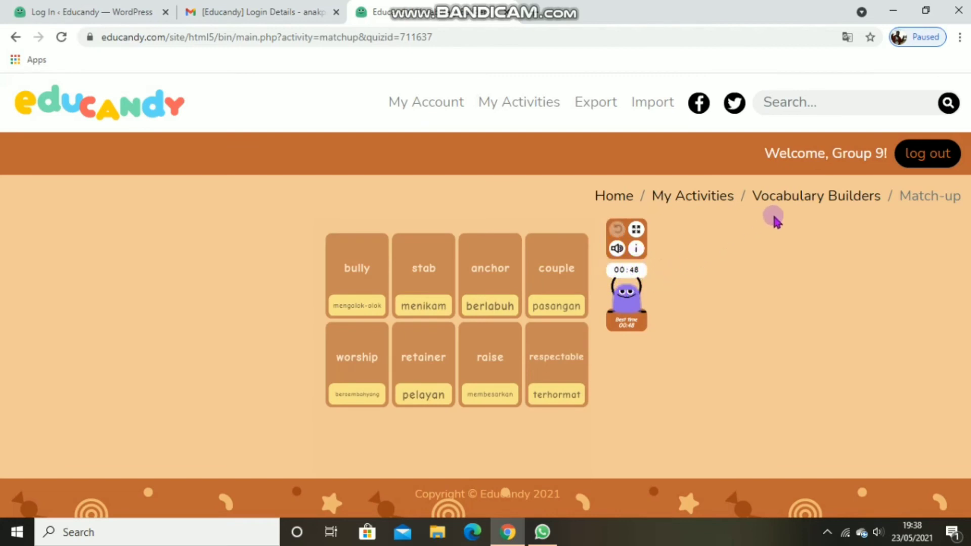
Step: Return to the Vocabulary Builders activity page and start its Memory game
{"action": "left_click", "coordinate": [798, 202]}
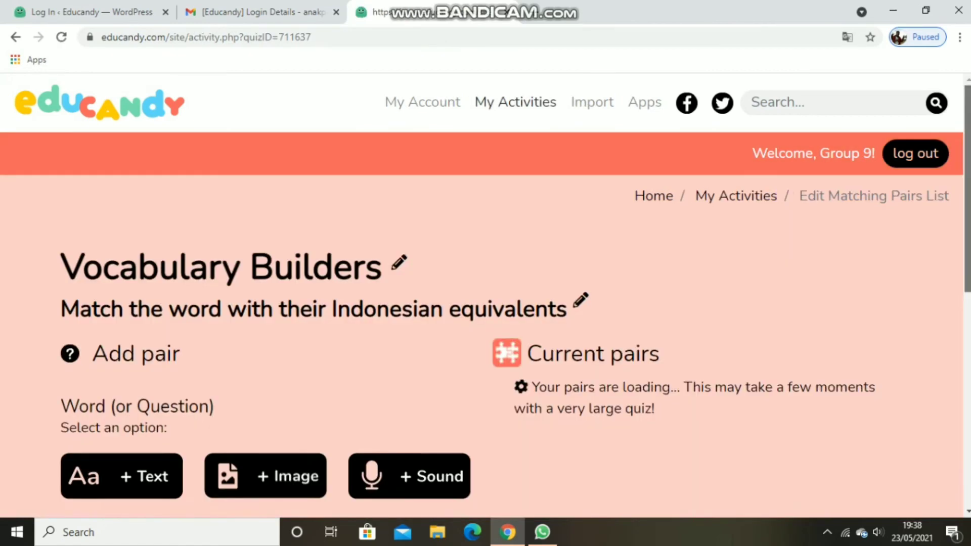
{"action": "scroll", "coordinate": [798, 202], "scroll_direction": "down", "scroll_amount": 8}
{"action": "scroll", "coordinate": [782, 392], "scroll_direction": "down", "scroll_amount": 12}
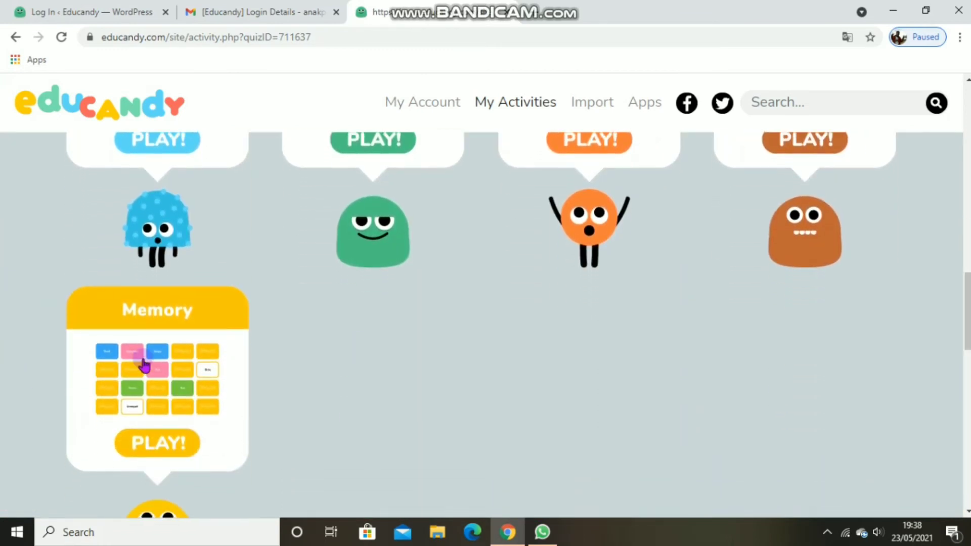
{"action": "left_click", "coordinate": [176, 458]}
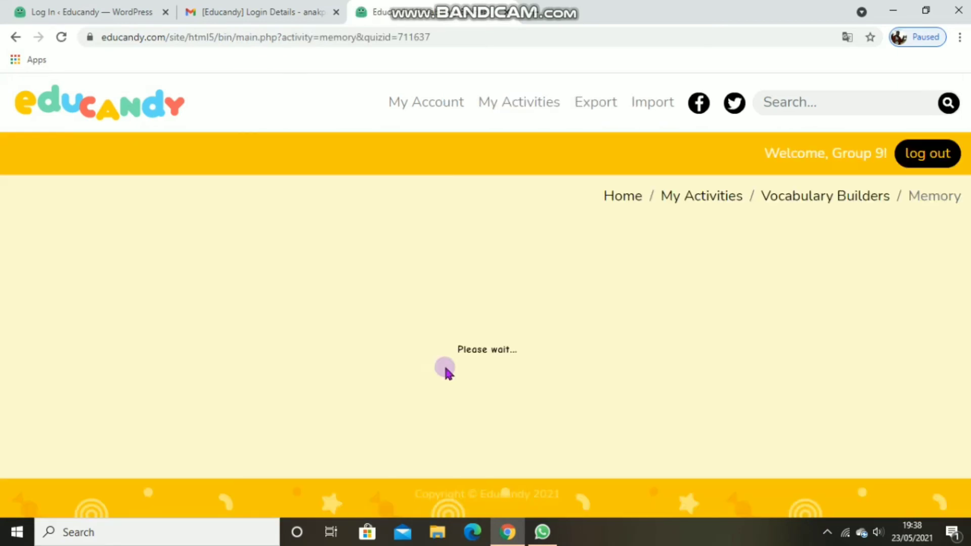
{"action": "left_click", "coordinate": [474, 382]}
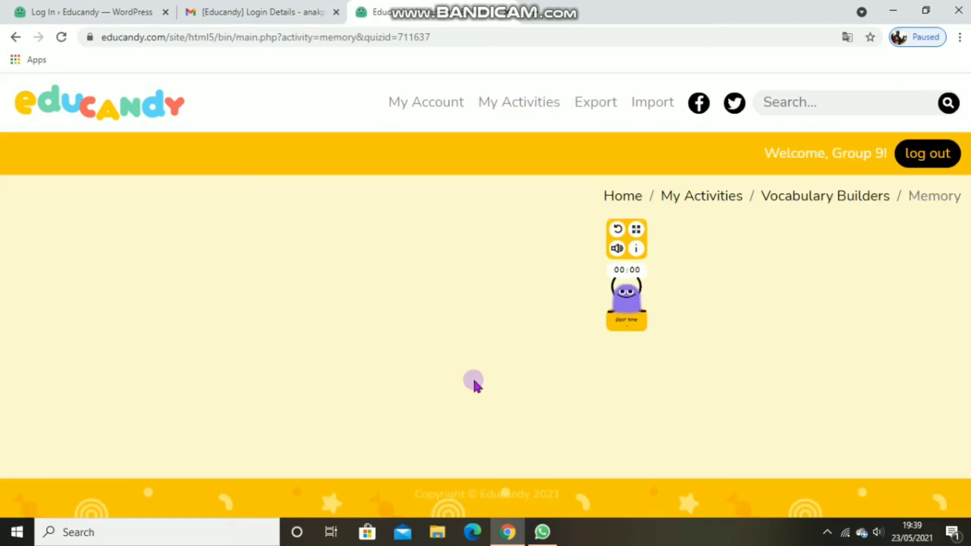
Step: Turn over cards in the Memory game until "stab" is paired with "menikam"
{"action": "left_click", "coordinate": [347, 259]}
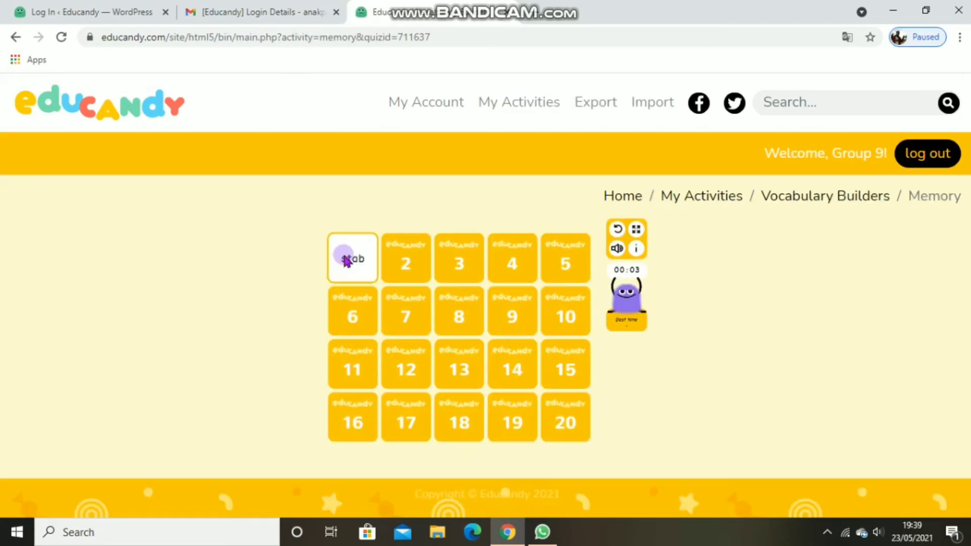
{"action": "left_click", "coordinate": [404, 265]}
{"action": "left_click", "coordinate": [408, 303]}
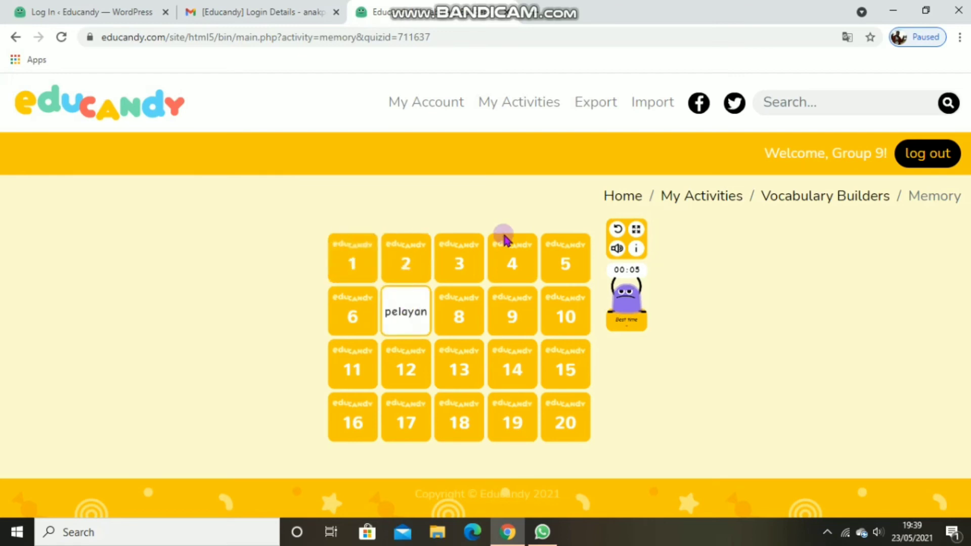
{"action": "left_click", "coordinate": [461, 268]}
{"action": "left_click", "coordinate": [506, 267]}
{"action": "left_click", "coordinate": [572, 279]}
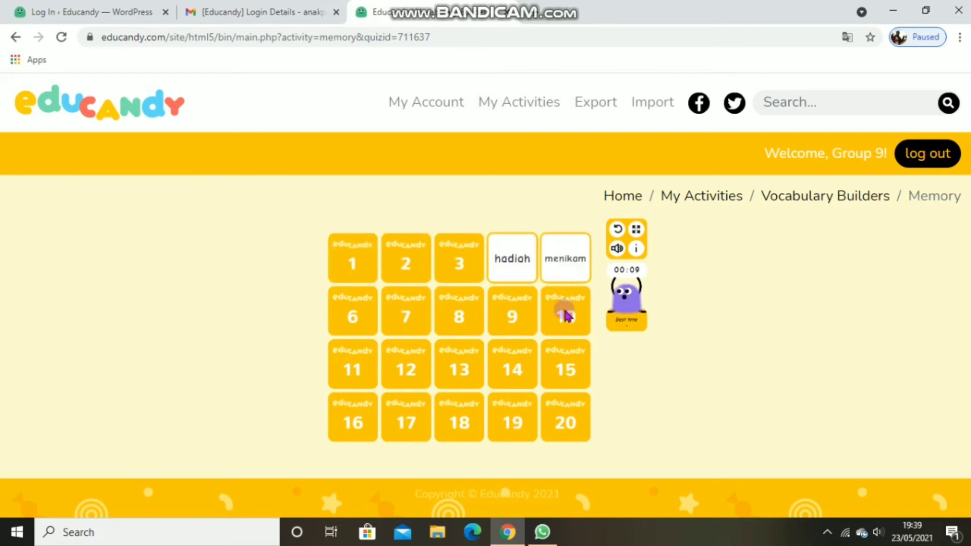
{"action": "left_click", "coordinate": [568, 262]}
{"action": "left_click", "coordinate": [373, 271]}
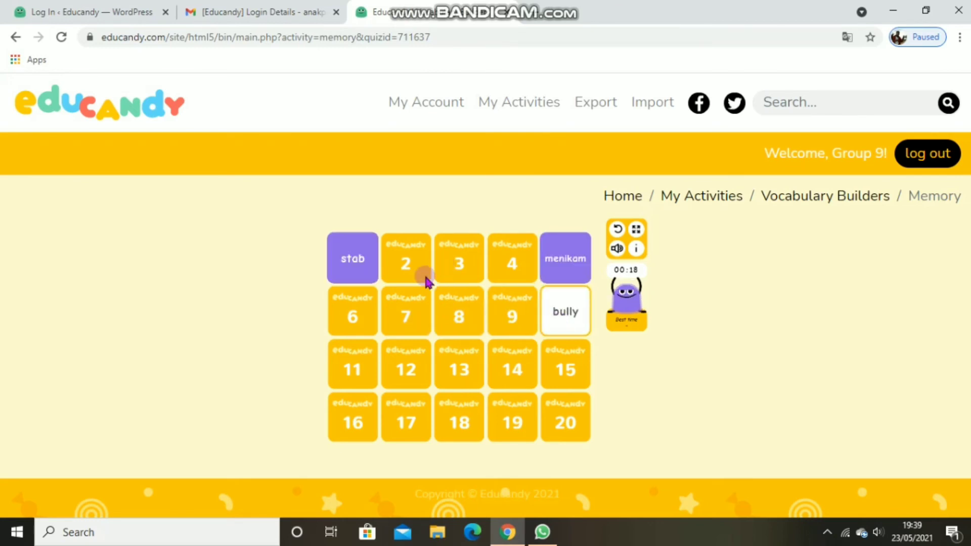
Step: Turn over more Memory cards to pair "berlabuh" with "anchor"
{"action": "left_click", "coordinate": [353, 329]}
{"action": "left_click", "coordinate": [353, 367]}
{"action": "left_click", "coordinate": [413, 370]}
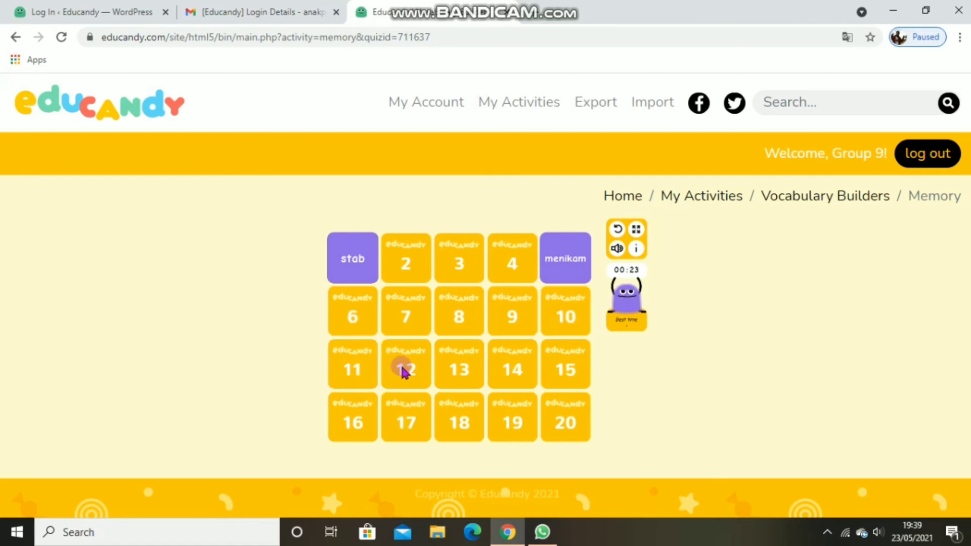
{"action": "left_click", "coordinate": [369, 329]}
{"action": "left_click", "coordinate": [367, 368]}
Step: Find the Memory card that matches "terhormat" and pair it with "respectable"
{"action": "left_click", "coordinate": [404, 368]}
{"action": "left_click", "coordinate": [459, 314]}
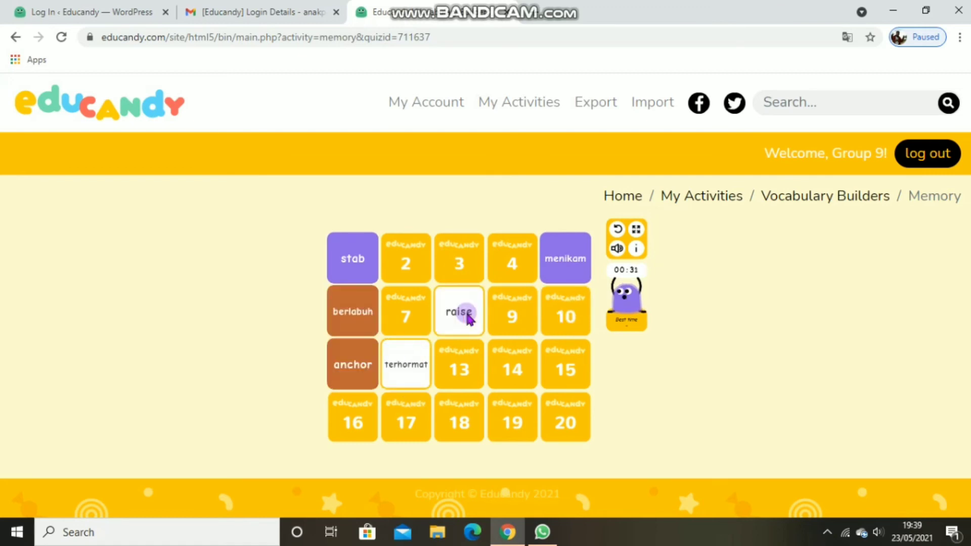
{"action": "left_click", "coordinate": [470, 374]}
{"action": "left_click", "coordinate": [407, 368]}
{"action": "left_click", "coordinate": [503, 314]}
{"action": "left_click", "coordinate": [401, 364]}
Step: Pair the Memory cards "membesarkan" with "raise" and "pasangan" with "couple"
{"action": "left_click", "coordinate": [514, 375]}
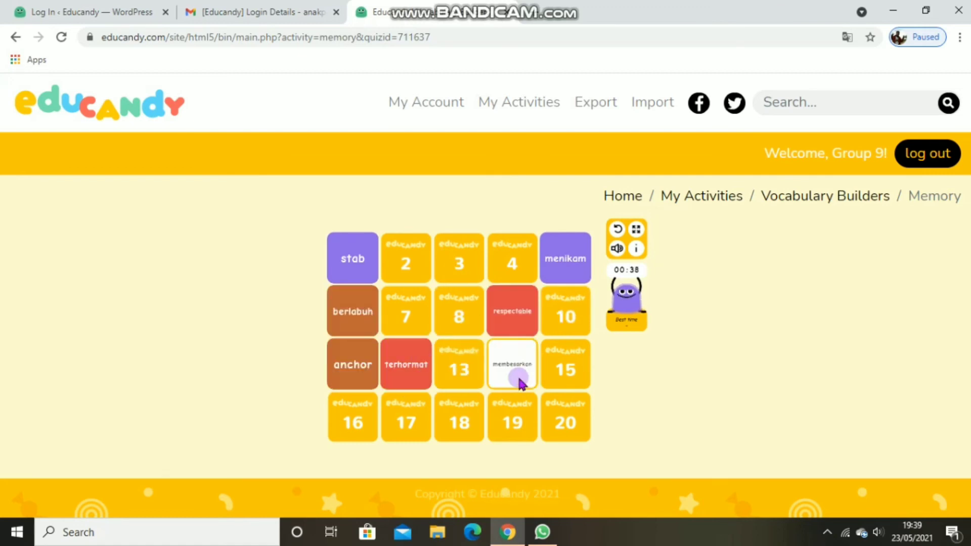
{"action": "left_click", "coordinate": [561, 377]}
{"action": "left_click", "coordinate": [520, 369]}
{"action": "left_click", "coordinate": [452, 321]}
{"action": "left_click", "coordinate": [519, 247]}
{"action": "left_click", "coordinate": [456, 260]}
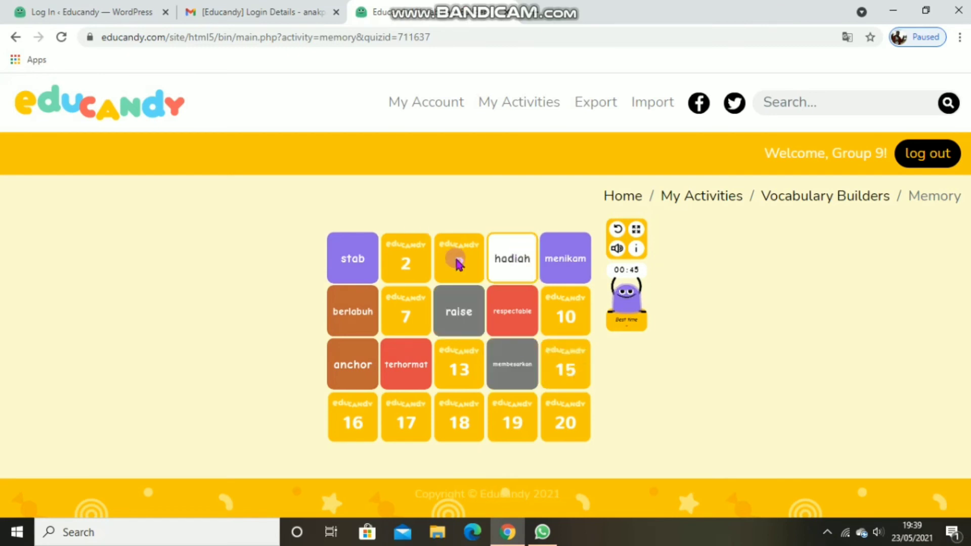
{"action": "left_click", "coordinate": [407, 268]}
{"action": "left_click", "coordinate": [565, 369]}
Step: Keep turning over Memory cards and pair "mengolok-olok" with "bully"
{"action": "left_click", "coordinate": [567, 419]}
{"action": "left_click", "coordinate": [492, 255]}
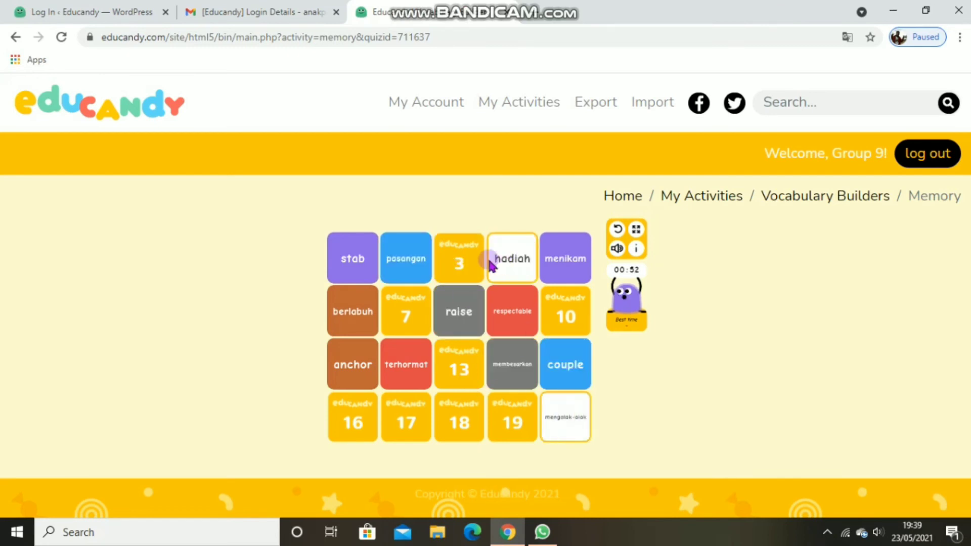
{"action": "left_click", "coordinate": [478, 257]}
{"action": "left_click", "coordinate": [406, 311]}
{"action": "left_click", "coordinate": [547, 326]}
{"action": "left_click", "coordinate": [567, 428]}
Step: Pair the Memory card "jin" with "demon"
{"action": "left_click", "coordinate": [513, 413]}
{"action": "left_click", "coordinate": [512, 253]}
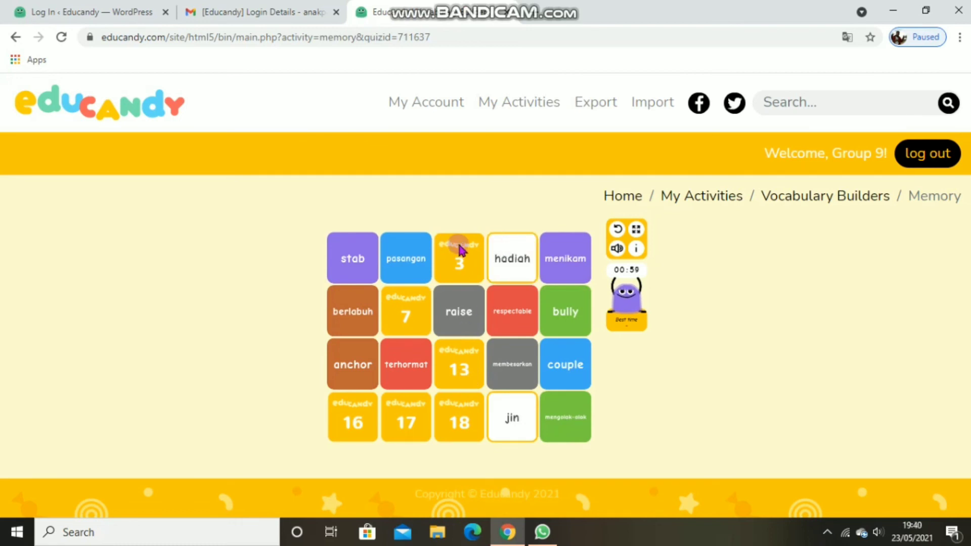
{"action": "left_click", "coordinate": [461, 248]}
{"action": "left_click", "coordinate": [445, 435]}
Step: Turn over the remaining Memory cards, including "pelayan" and "hadiah", to match the last pairs
{"action": "left_click", "coordinate": [471, 374]}
{"action": "left_click", "coordinate": [406, 312]}
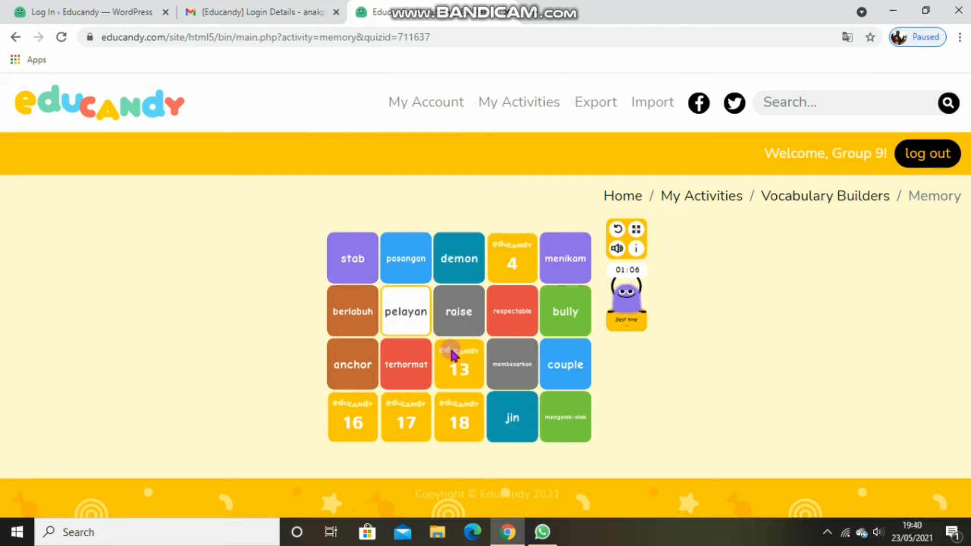
{"action": "left_click", "coordinate": [454, 355]}
{"action": "left_click", "coordinate": [384, 436]}
{"action": "left_click", "coordinate": [516, 261]}
{"action": "left_click", "coordinate": [458, 420]}
{"action": "left_click", "coordinate": [367, 433]}
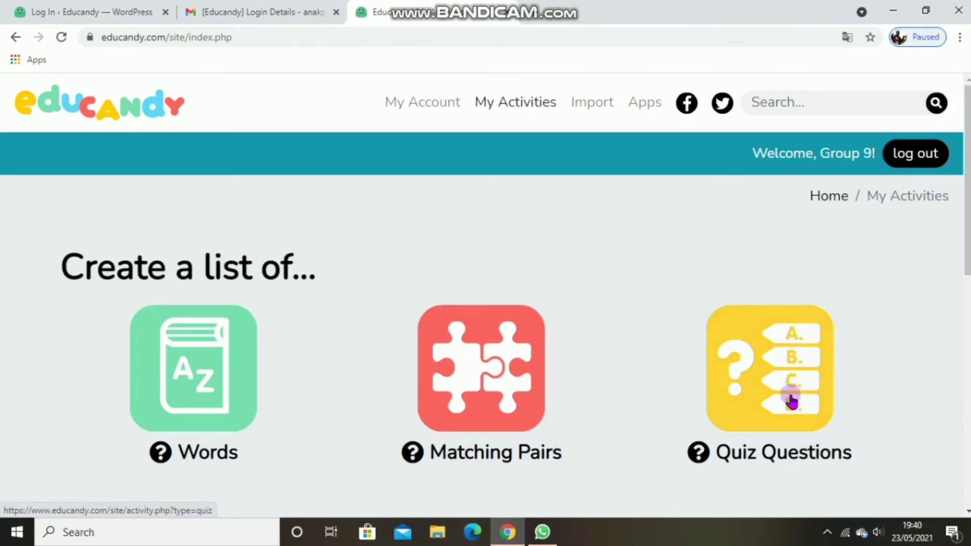
Step: Create a new list of Quiz Questions with the activity name "vocabulary" and the subject "animal"
{"action": "left_click", "coordinate": [792, 401]}
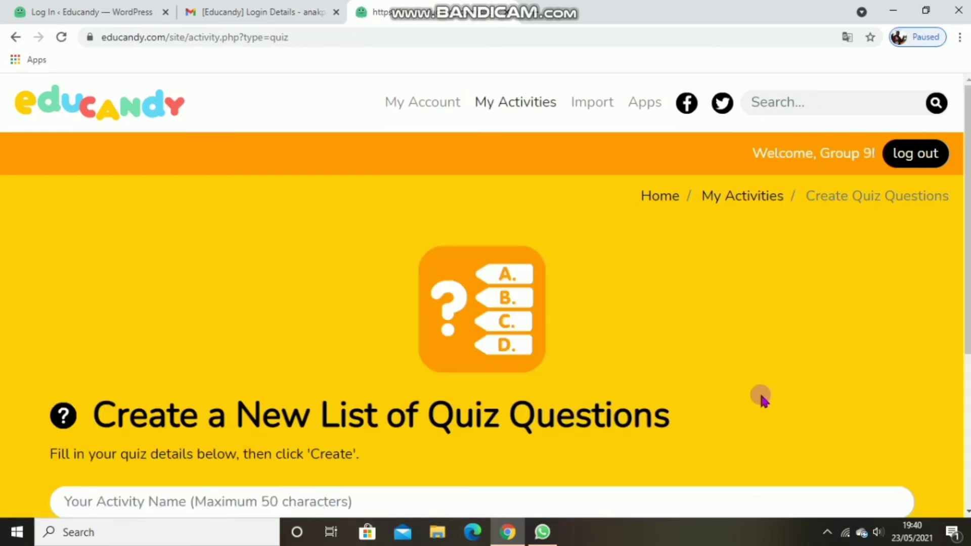
{"action": "scroll", "coordinate": [557, 384], "scroll_direction": "down", "scroll_amount": 2}
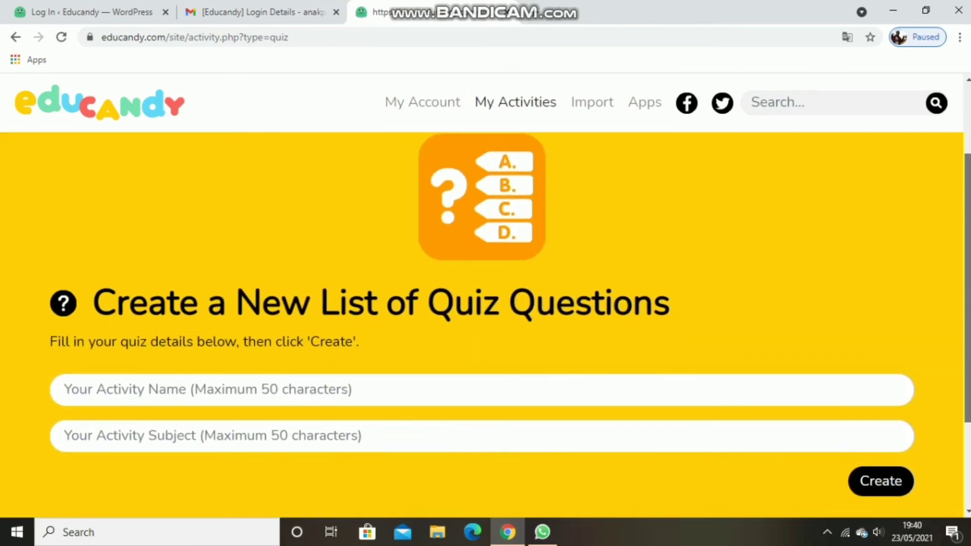
{"action": "left_click", "coordinate": [467, 379]}
{"action": "type", "text": "v"}
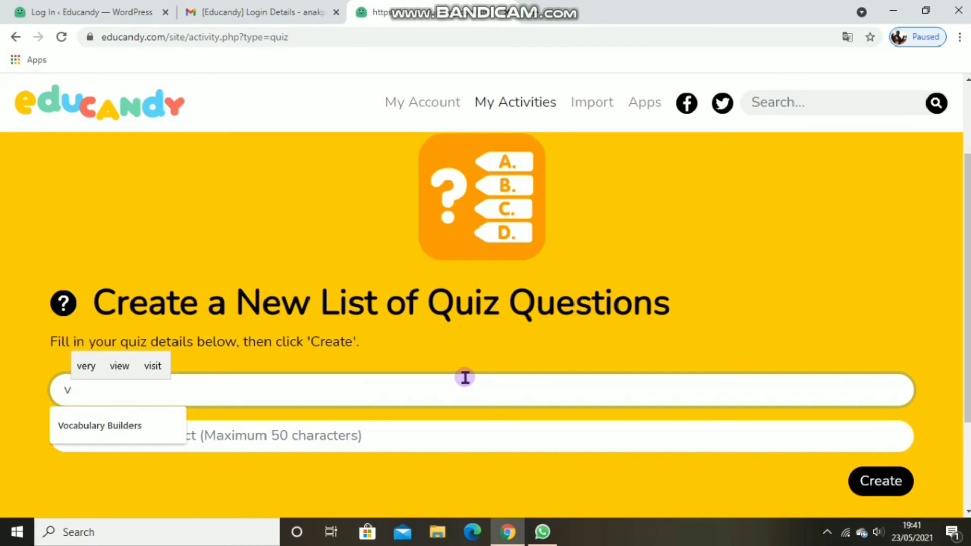
{"action": "type", "text": "ocabulary"}
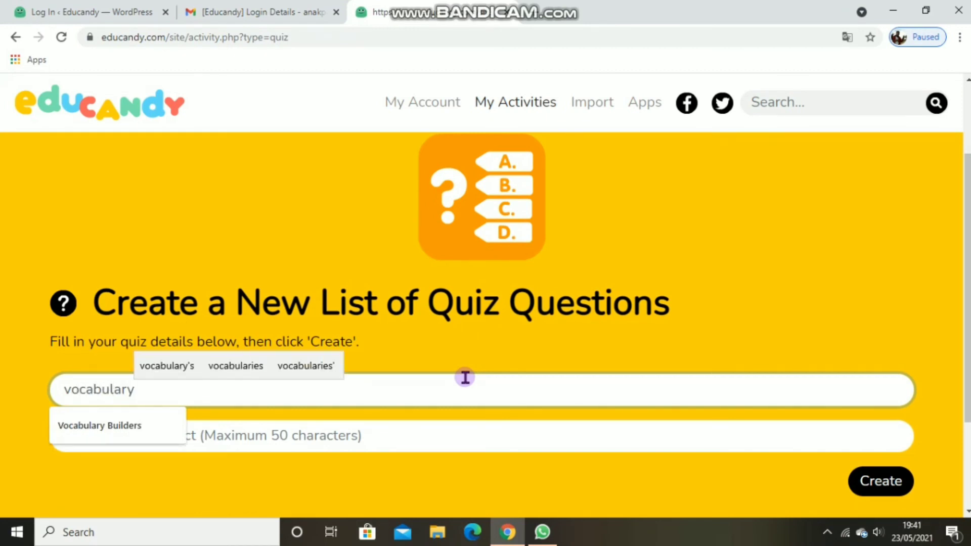
{"action": "left_click", "coordinate": [285, 438]}
{"action": "type", "text": "animal"}
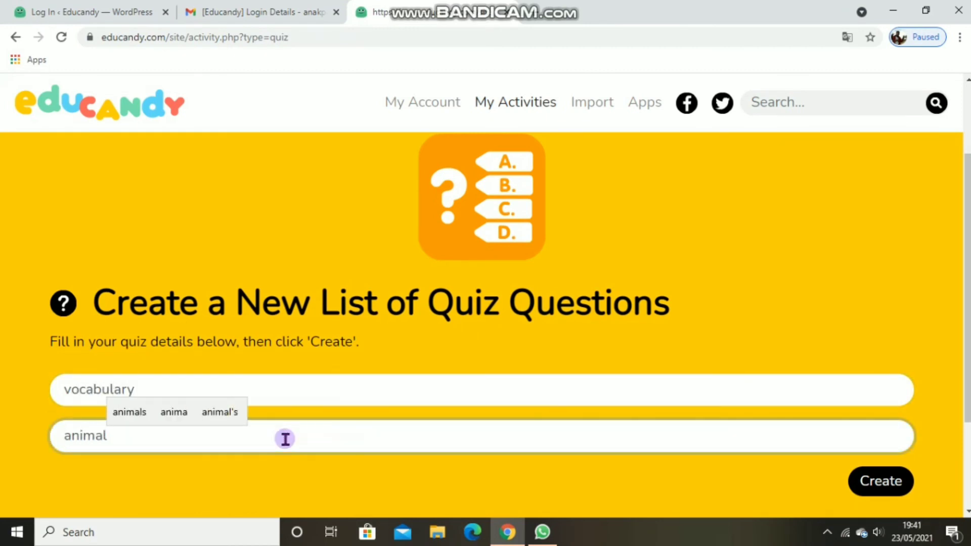
{"action": "left_click", "coordinate": [874, 481]}
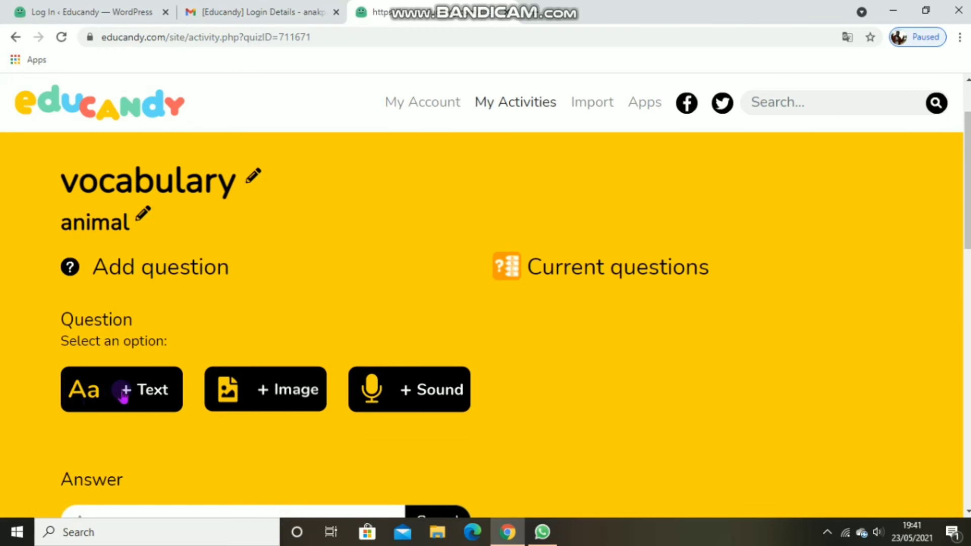
Step: Start a text question "dove" with the answer "burung merpati"
{"action": "left_click", "coordinate": [123, 393]}
{"action": "left_click", "coordinate": [142, 376]}
{"action": "type", "text": "dove"}
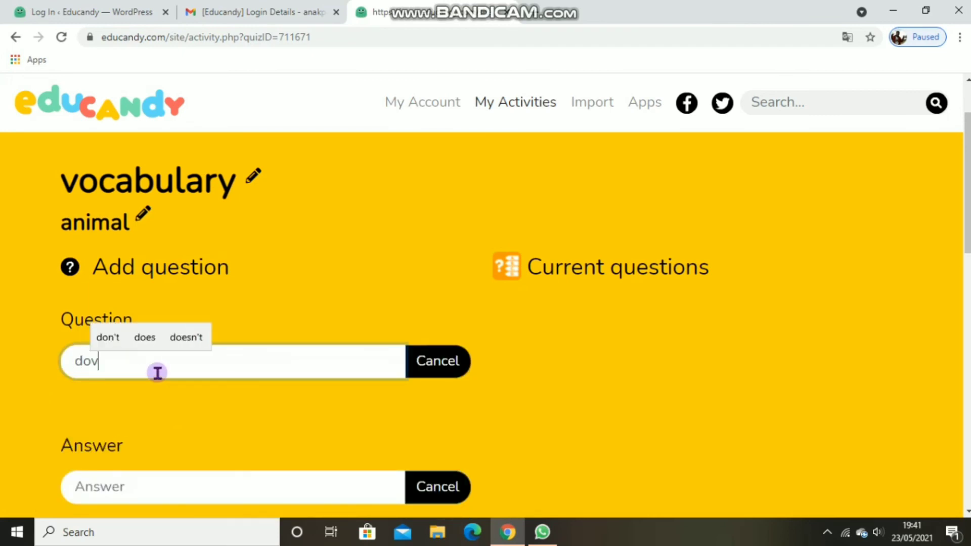
{"action": "left_click", "coordinate": [266, 495]}
{"action": "scroll", "coordinate": [266, 495], "scroll_direction": "down", "scroll_amount": 4}
{"action": "type", "text": "burung merpati"}
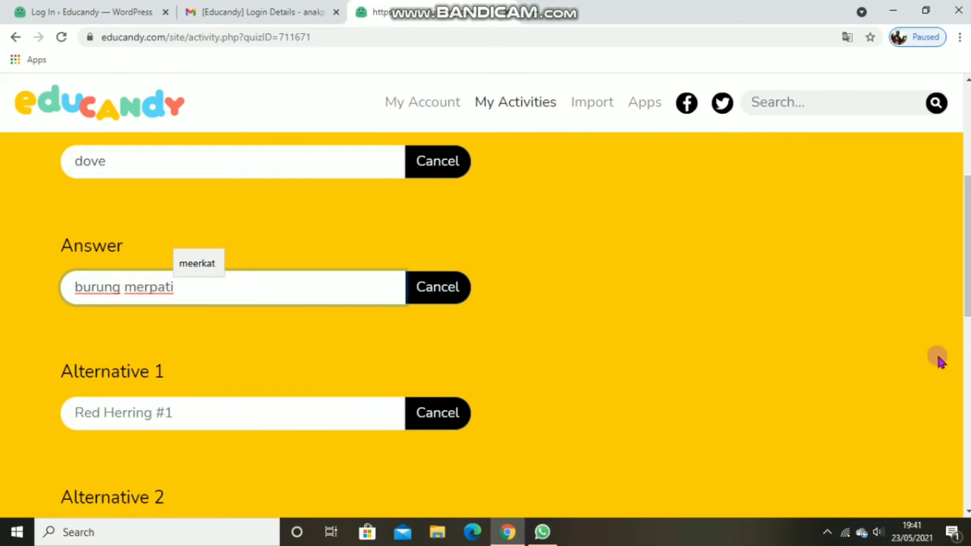
Step: Give the dove question the alternatives "burung gagak", "burung kenari" and "angsa", and add it to the quiz
{"action": "left_click", "coordinate": [60, 365]}
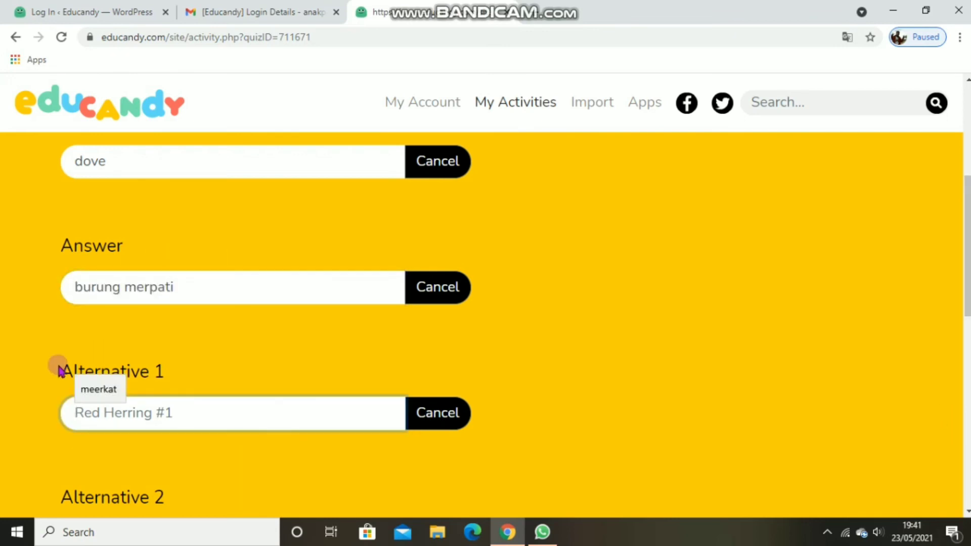
{"action": "type", "text": "burung gagak"}
{"action": "scroll", "coordinate": [169, 366], "scroll_direction": "down", "scroll_amount": 4}
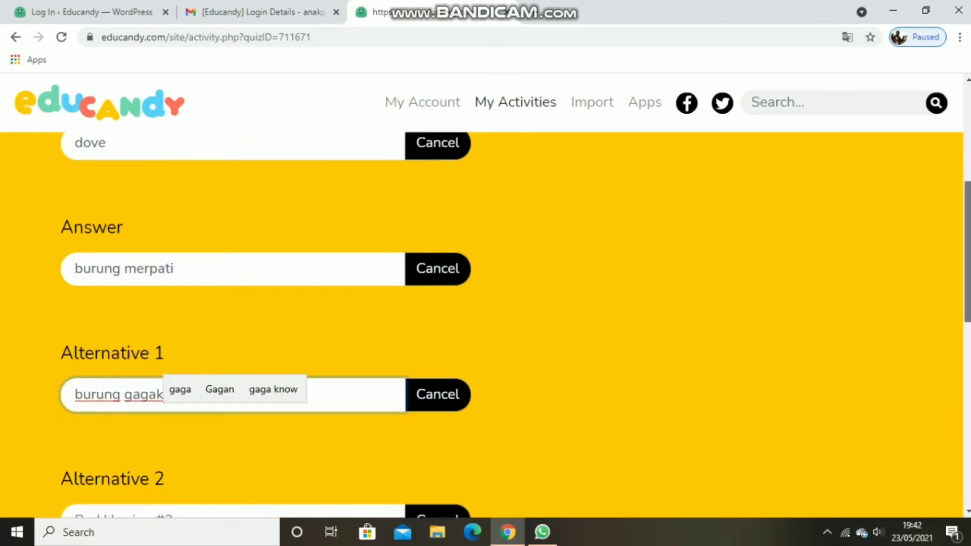
{"action": "left_click", "coordinate": [113, 336]}
{"action": "type", "text": "burung kenari"}
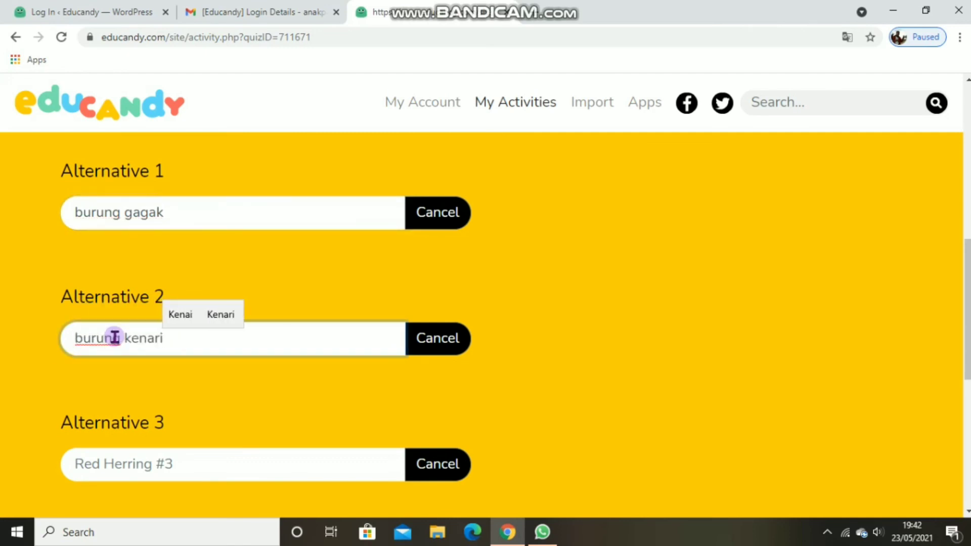
{"action": "left_click", "coordinate": [288, 469]}
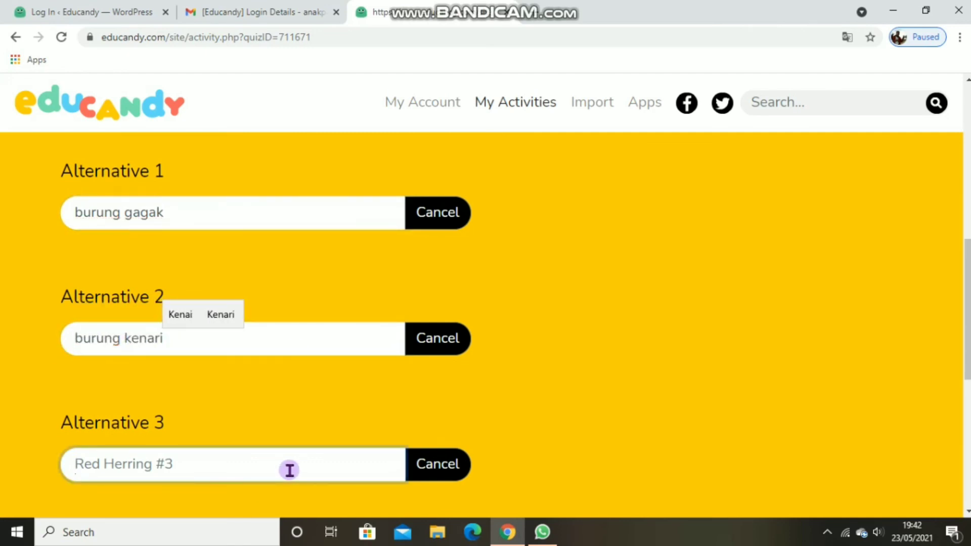
{"action": "type", "text": "angsa"}
{"action": "scroll", "coordinate": [321, 388], "scroll_direction": "down", "scroll_amount": 3}
{"action": "left_click", "coordinate": [320, 388]}
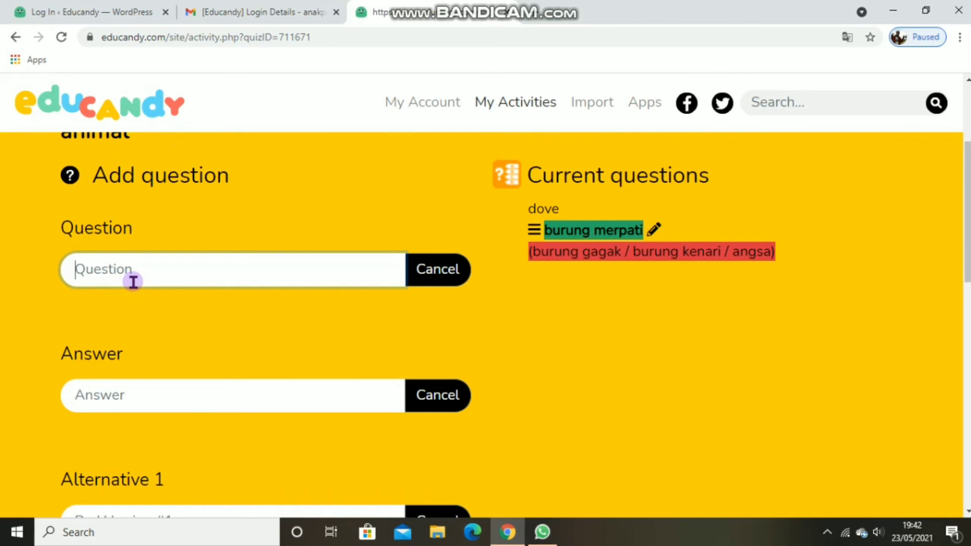
Step: Enter the second question "goldfish" with the answer "ikan mas koki"
{"action": "type", "text": "goldfish"}
{"action": "left_click", "coordinate": [88, 411]}
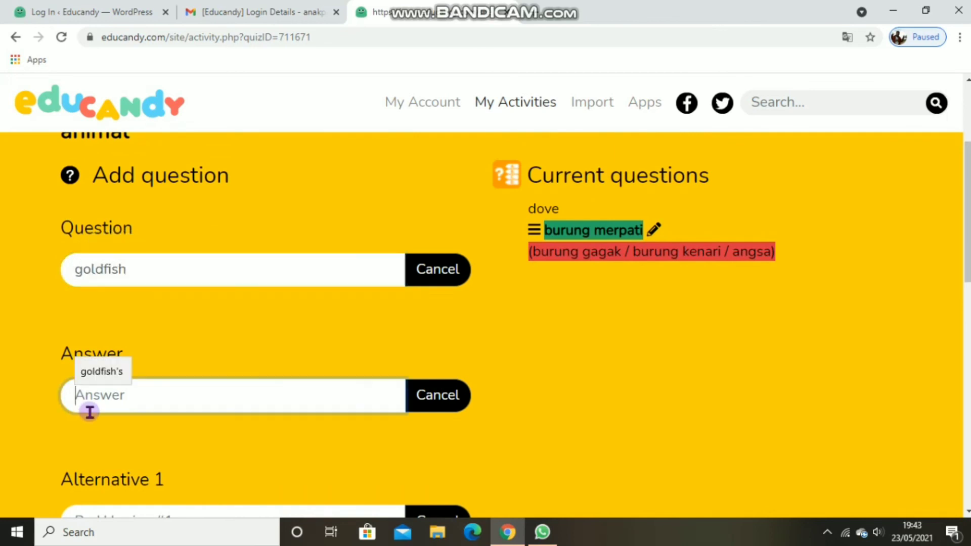
{"action": "type", "text": "ikan mas koki"}
{"action": "scroll", "coordinate": [89, 456], "scroll_direction": "down", "scroll_amount": 3}
Step: Give the goldfish question the alternatives "ikan nila", "ikan lele" and "ikan mujair", and add it to the quiz
{"action": "left_click", "coordinate": [115, 399]}
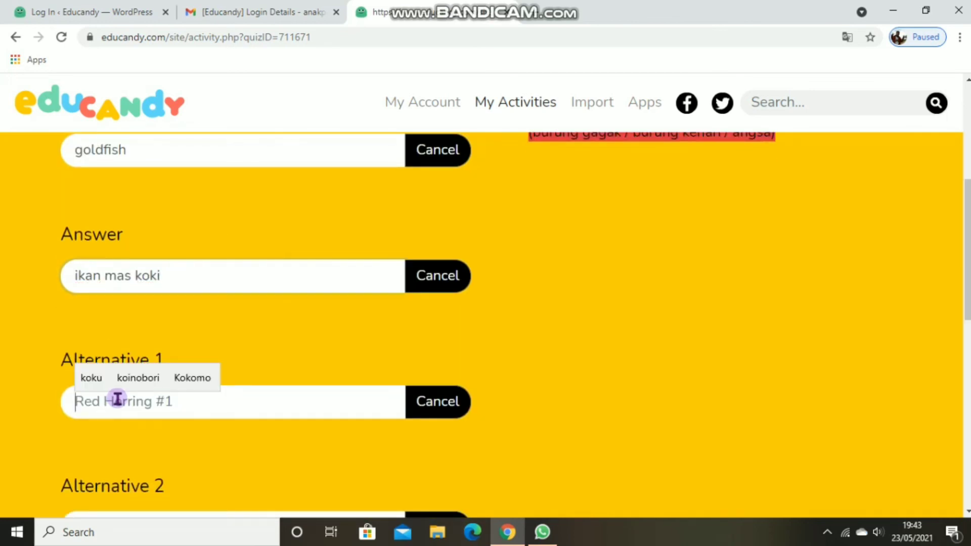
{"action": "type", "text": "ikan nila"}
{"action": "scroll", "coordinate": [117, 400], "scroll_direction": "down", "scroll_amount": 4}
{"action": "left_click", "coordinate": [117, 320]}
{"action": "type", "text": "ikan lele"}
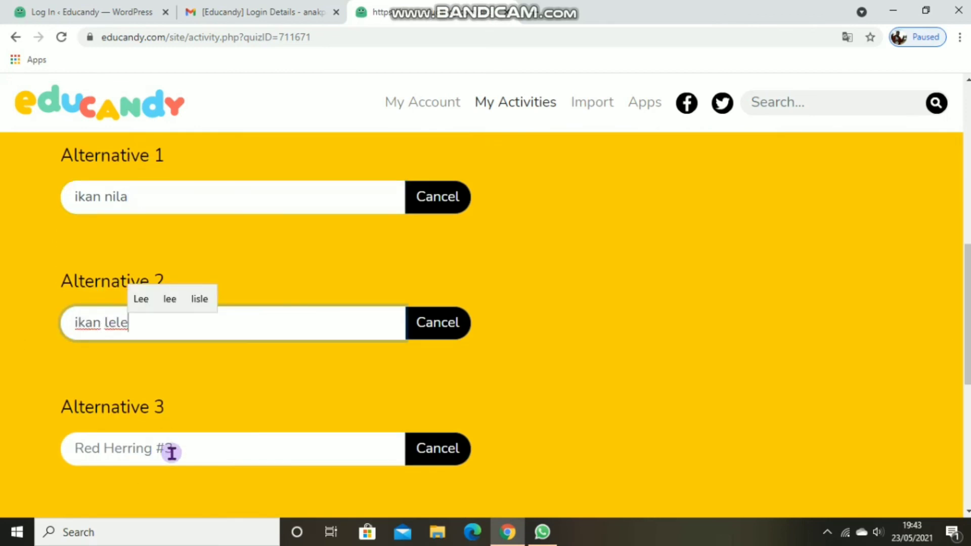
{"action": "left_click", "coordinate": [172, 455]}
{"action": "type", "text": "ikan mujair"}
{"action": "scroll", "coordinate": [824, 325], "scroll_direction": "down", "scroll_amount": 3}
{"action": "left_click", "coordinate": [213, 370]}
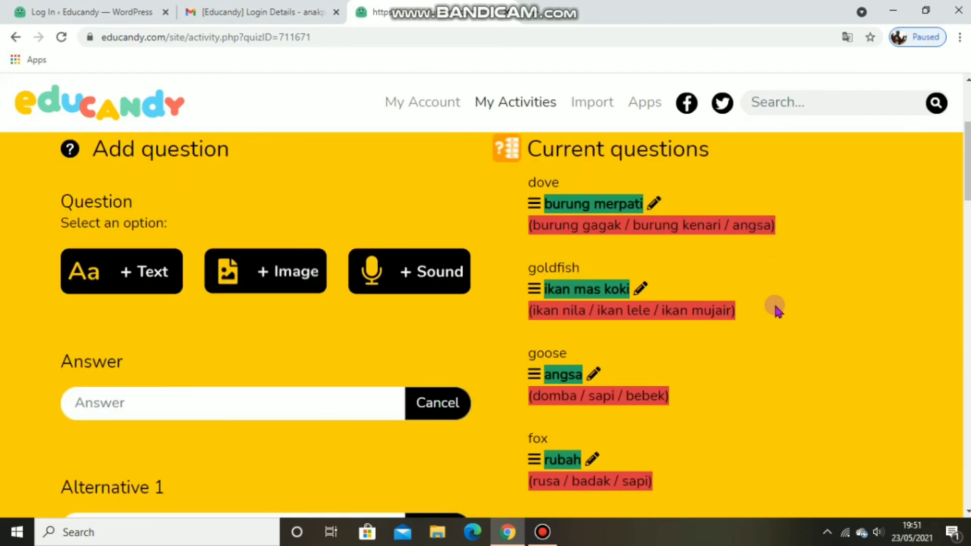
Step: Start the Multiple Choice game of the vocabulary quiz
{"action": "scroll", "coordinate": [486, 324], "scroll_direction": "down", "scroll_amount": 15}
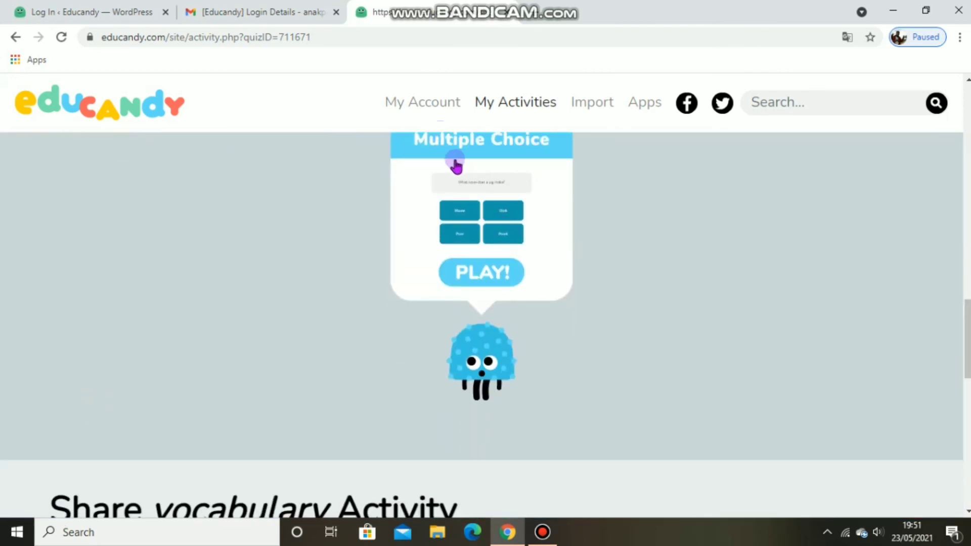
{"action": "left_click", "coordinate": [488, 277]}
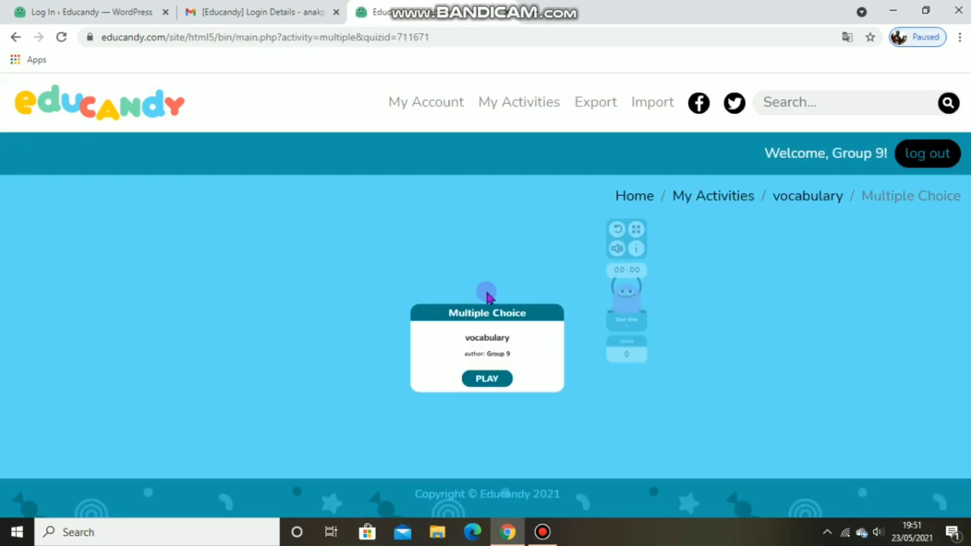
{"action": "left_click", "coordinate": [497, 379]}
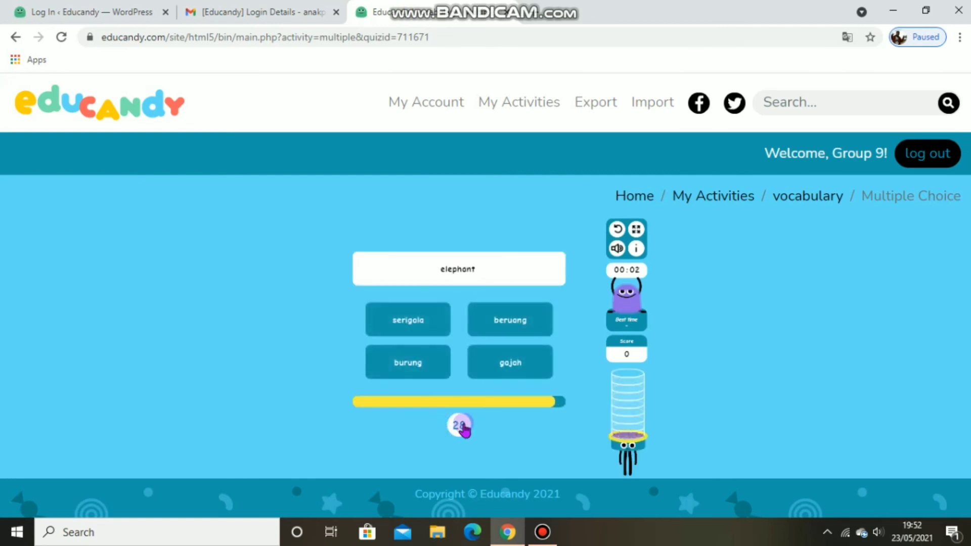
Step: Answer "elephant" with "gajah", "fox" with "rubah" and "dove" with "burung merpati"
{"action": "left_click", "coordinate": [488, 372]}
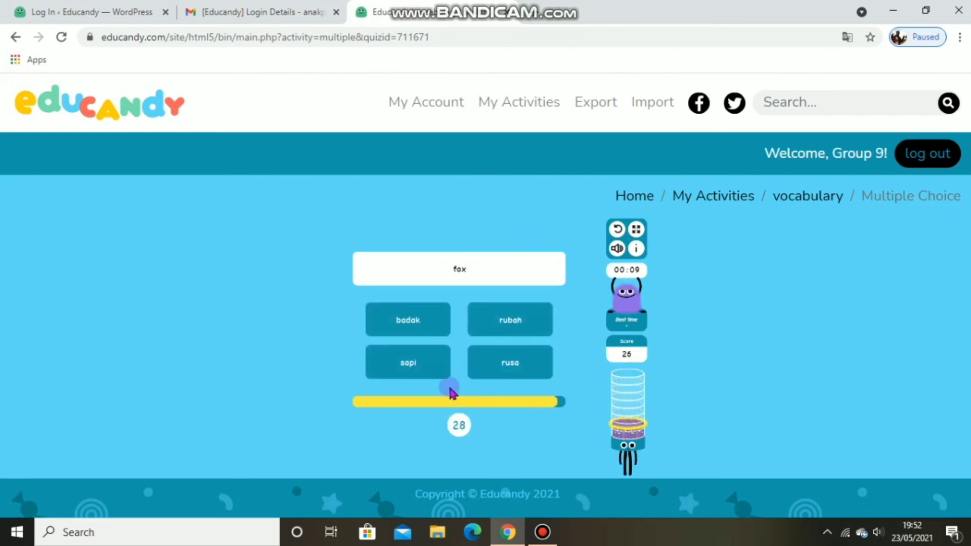
{"action": "left_click", "coordinate": [490, 334]}
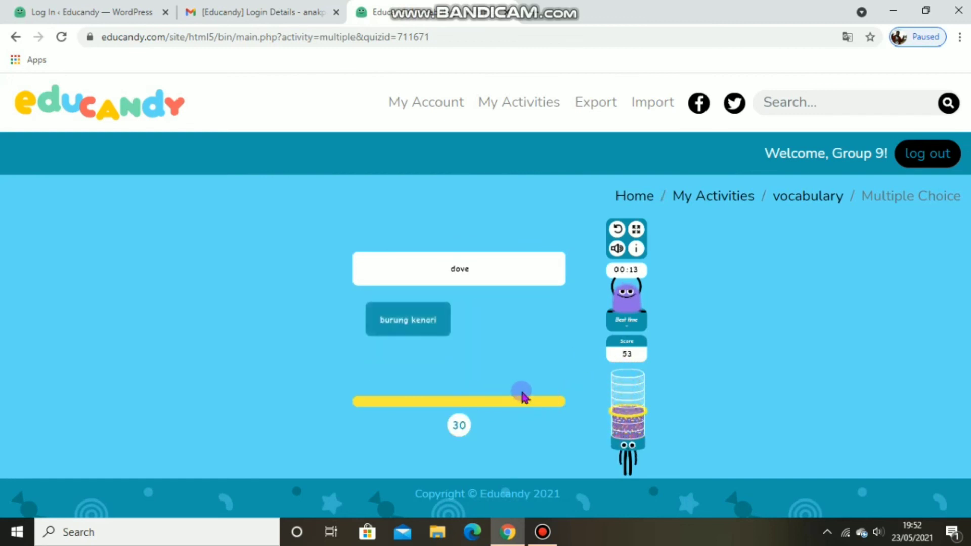
{"action": "left_click", "coordinate": [477, 365]}
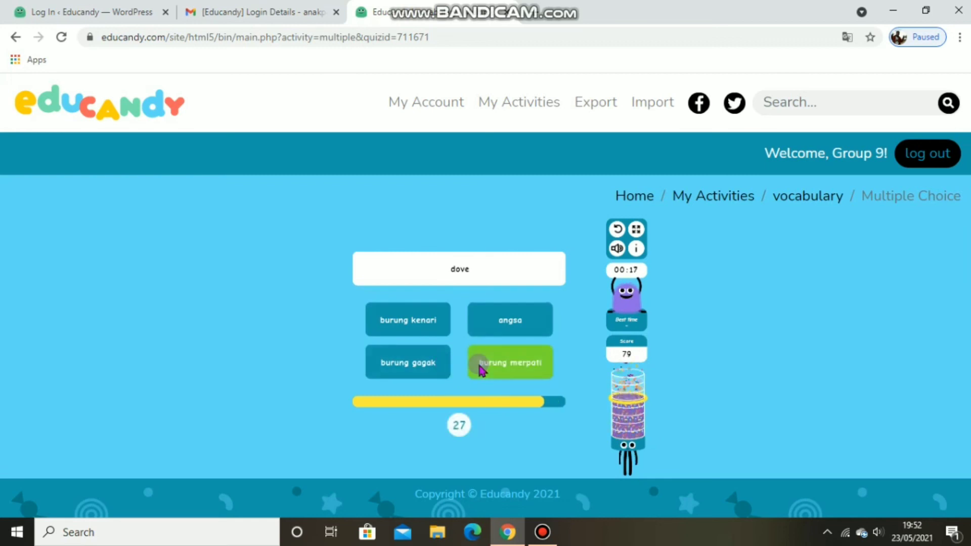
Step: Answer "goose" with "angsa" and finish the remaining questions of the Multiple Choice game
{"action": "left_click", "coordinate": [480, 368]}
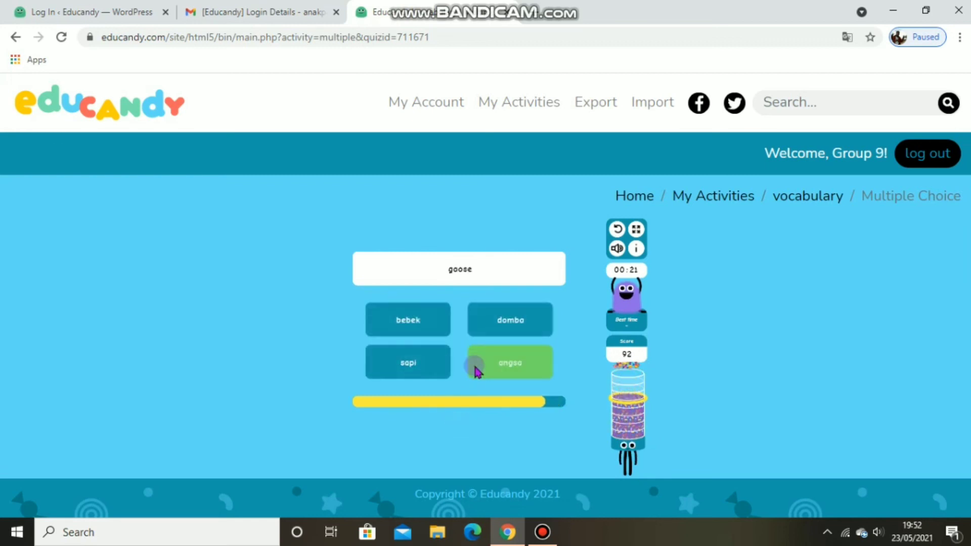
{"action": "left_click", "coordinate": [430, 330]}
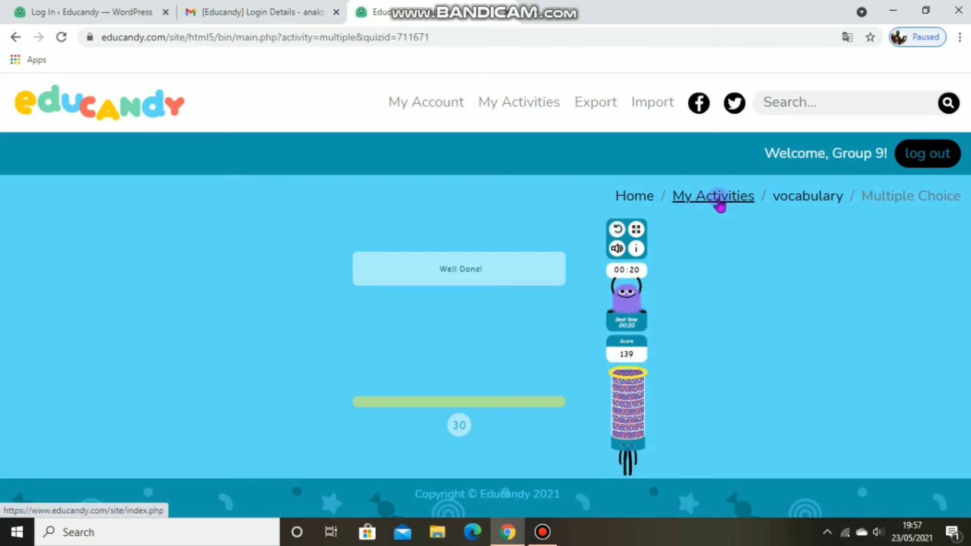
Step: Return to the activities list and copy the share URL of the vocabulary activity, closing its sharing details
{"action": "left_click", "coordinate": [715, 200]}
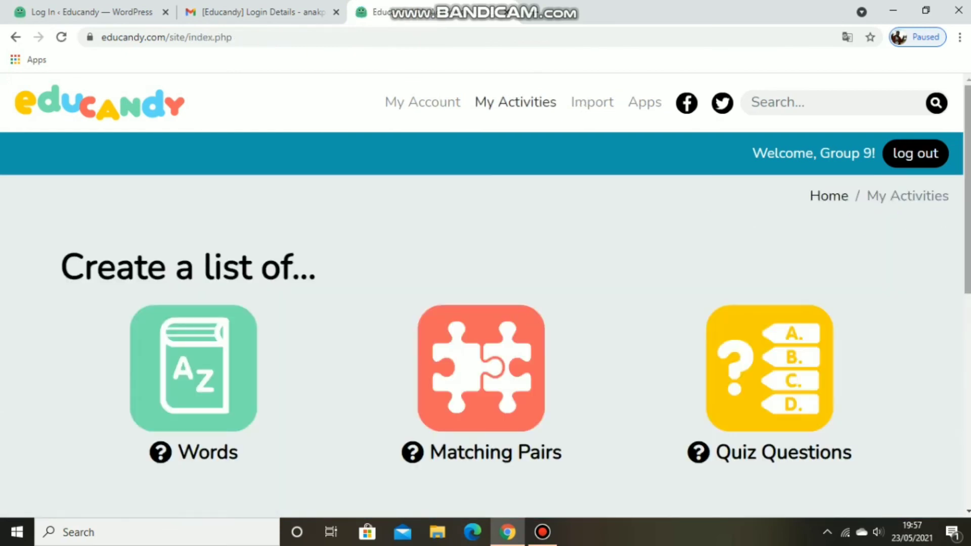
{"action": "scroll", "coordinate": [486, 302], "scroll_direction": "down", "scroll_amount": 8}
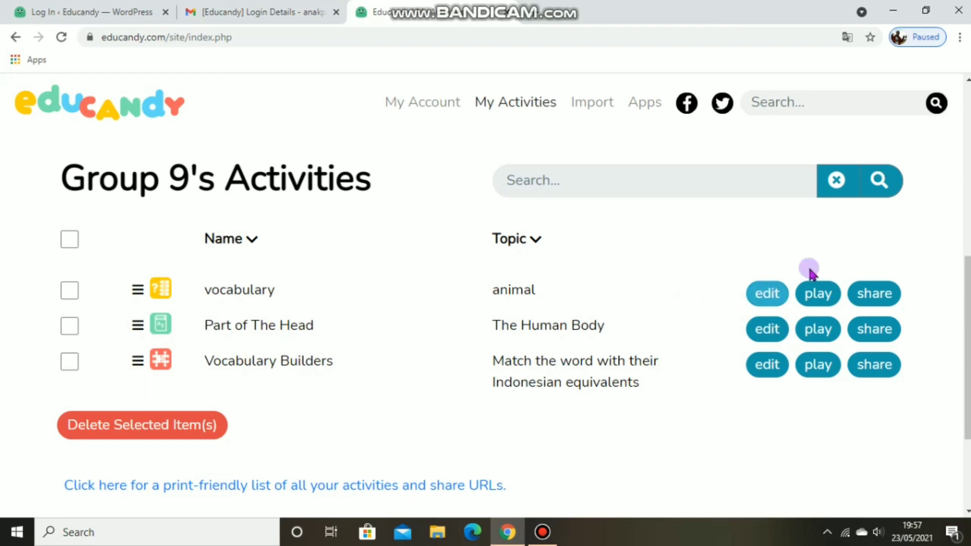
{"action": "left_click", "coordinate": [878, 300]}
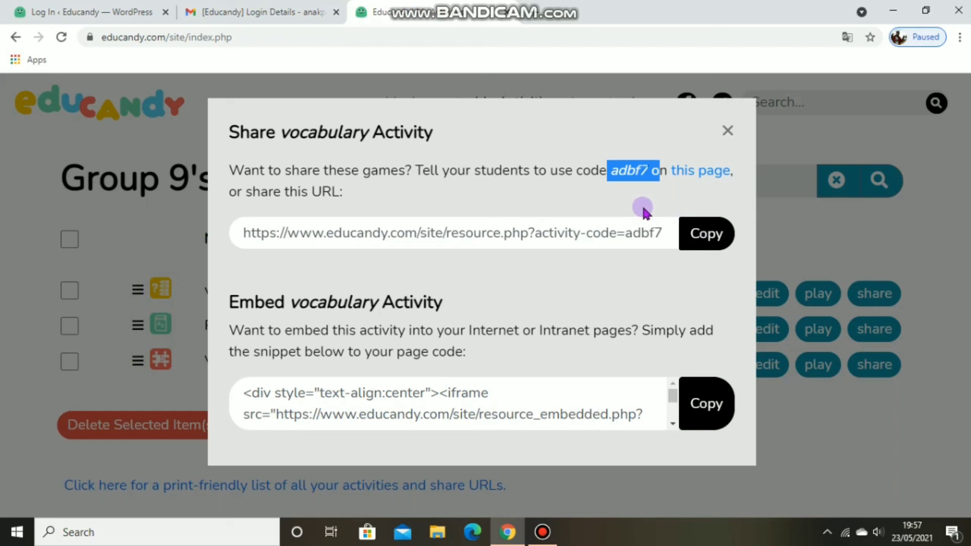
{"action": "left_click", "coordinate": [686, 232]}
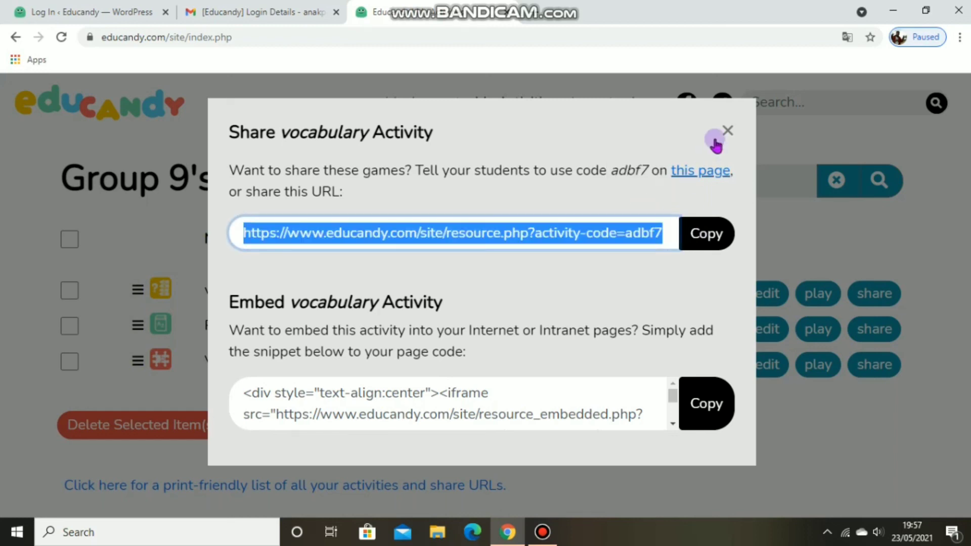
{"action": "left_click", "coordinate": [728, 130]}
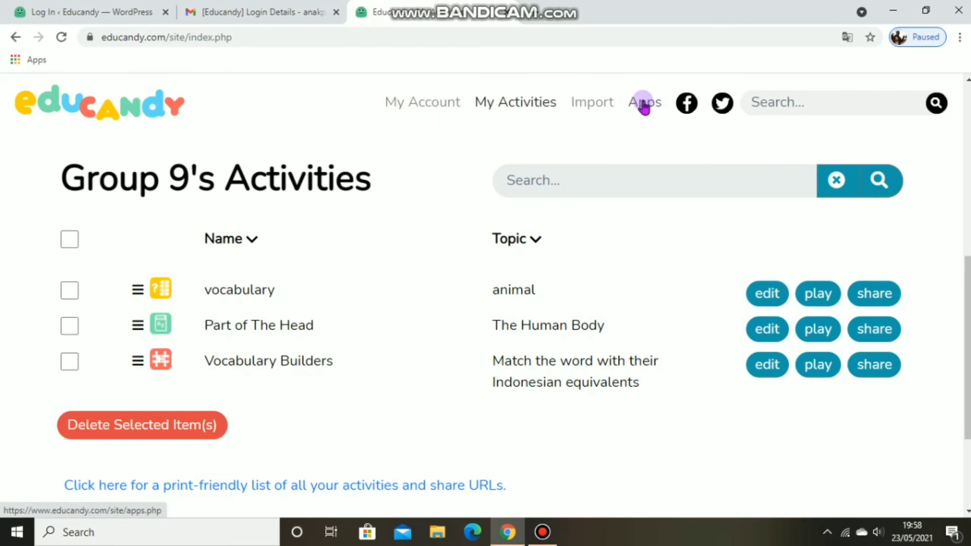
Step: Open the Apps page to view the free app downloads
{"action": "left_click", "coordinate": [643, 106]}
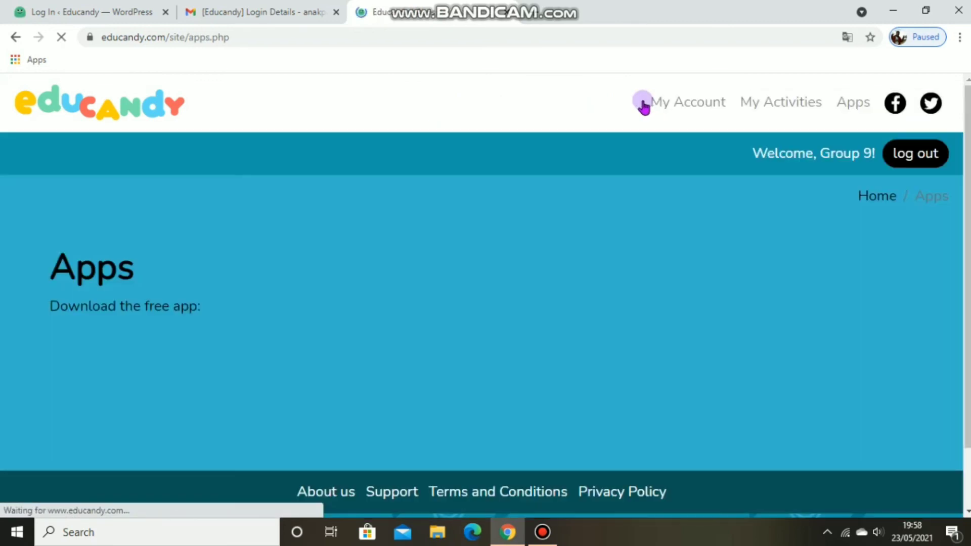